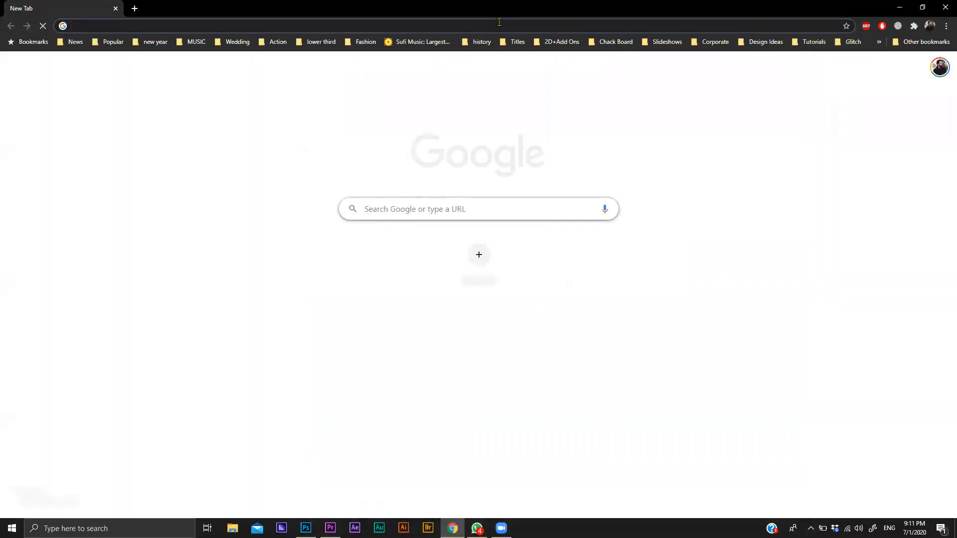
- Open youtube.com and search it for "message communications"
left_click(499, 22)
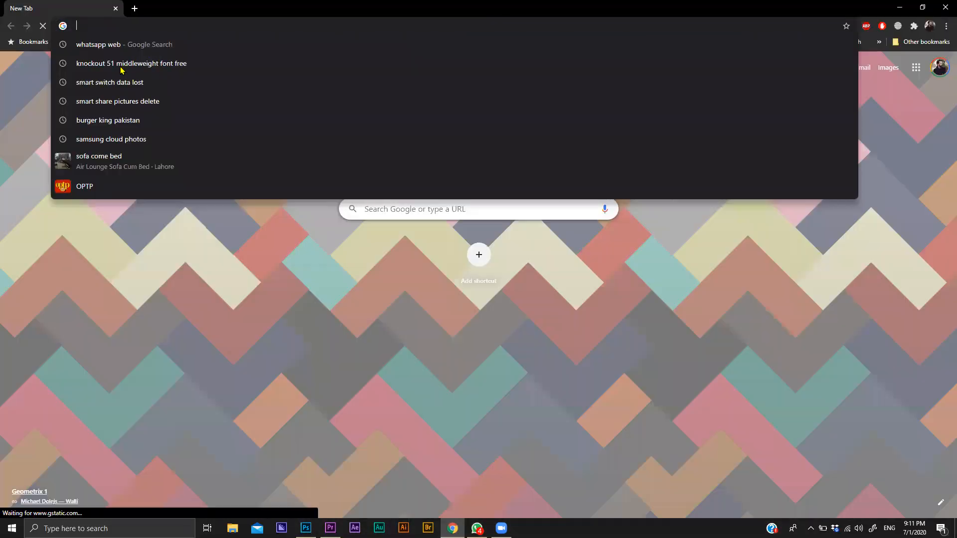
type("youtube.com")
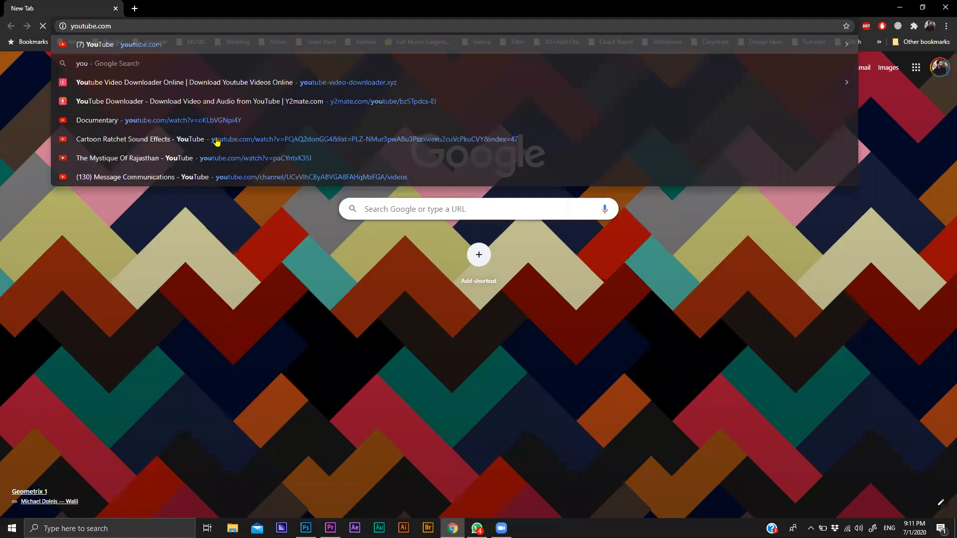
key("Return")
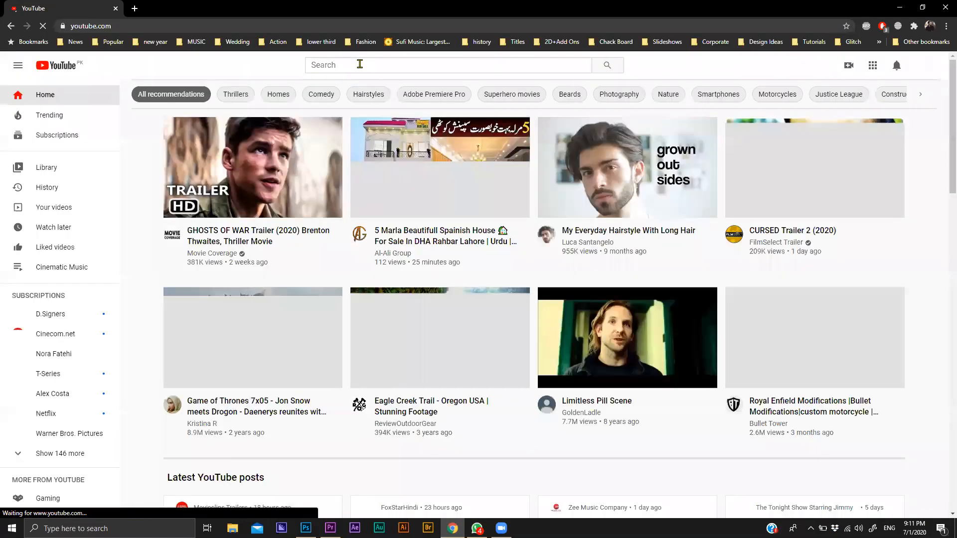
left_click(359, 64)
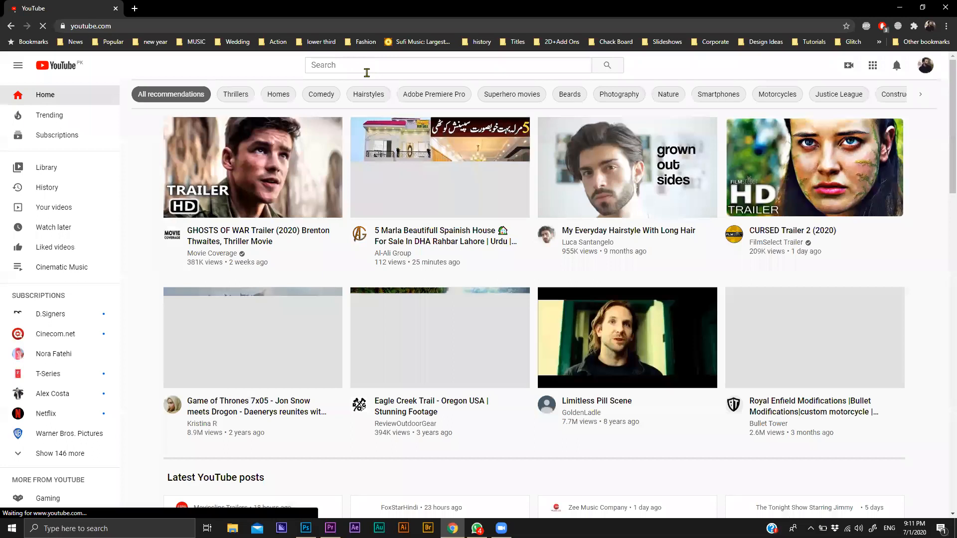
type("mes")
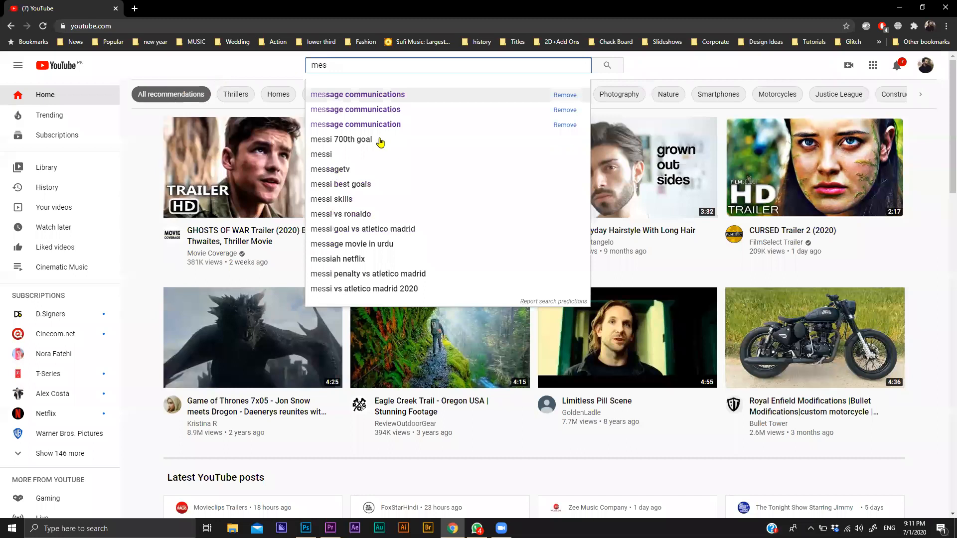
left_click(379, 95)
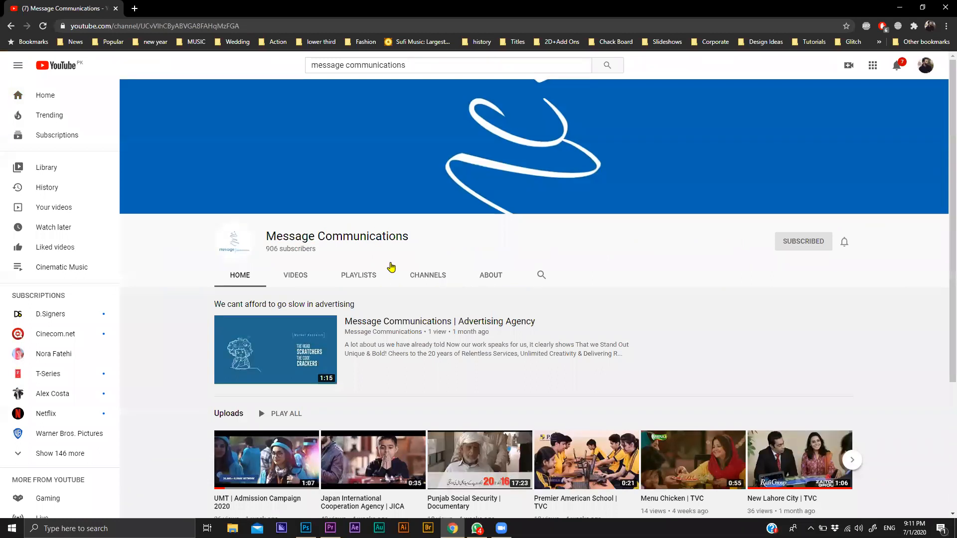
- Browse the uploaded videos of the Message Communications channel and open the Rehnuma - Family Planning Association of Pakistan documentary
scroll(384, 275, "down", 2)
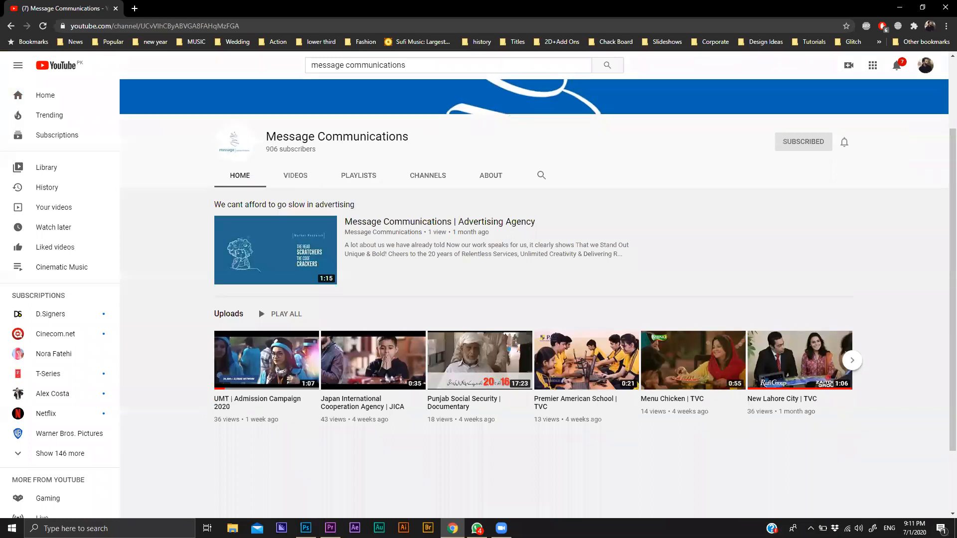
left_click(477, 528)
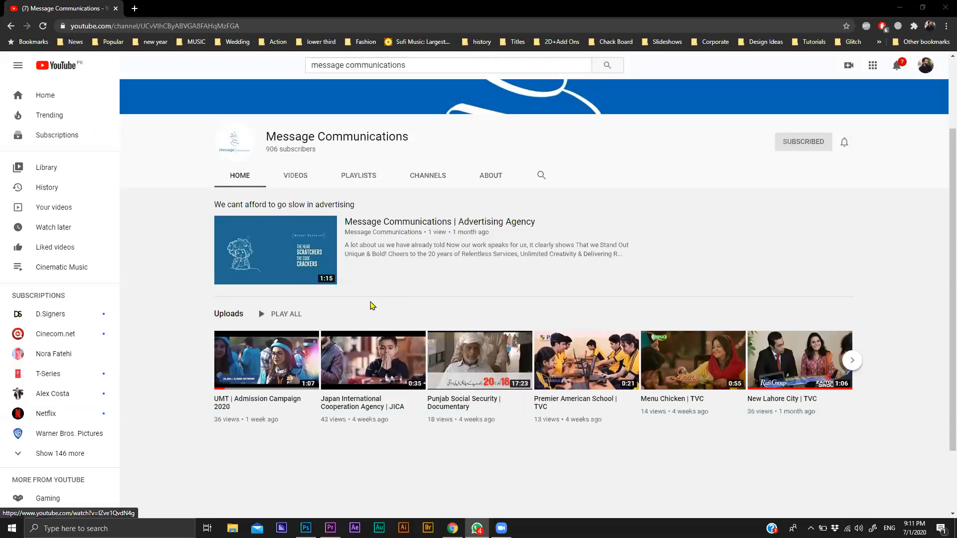
left_click(295, 179)
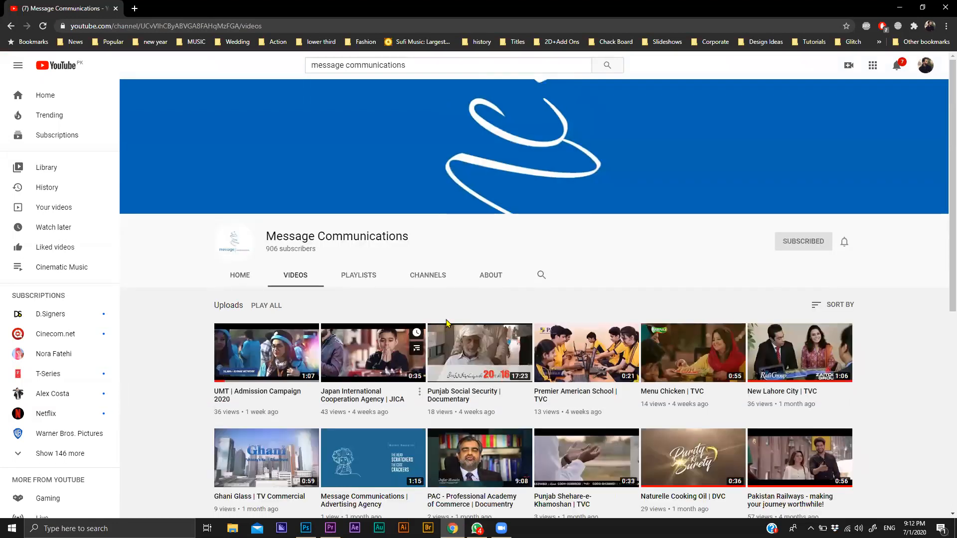
scroll(486, 377, "down", 2)
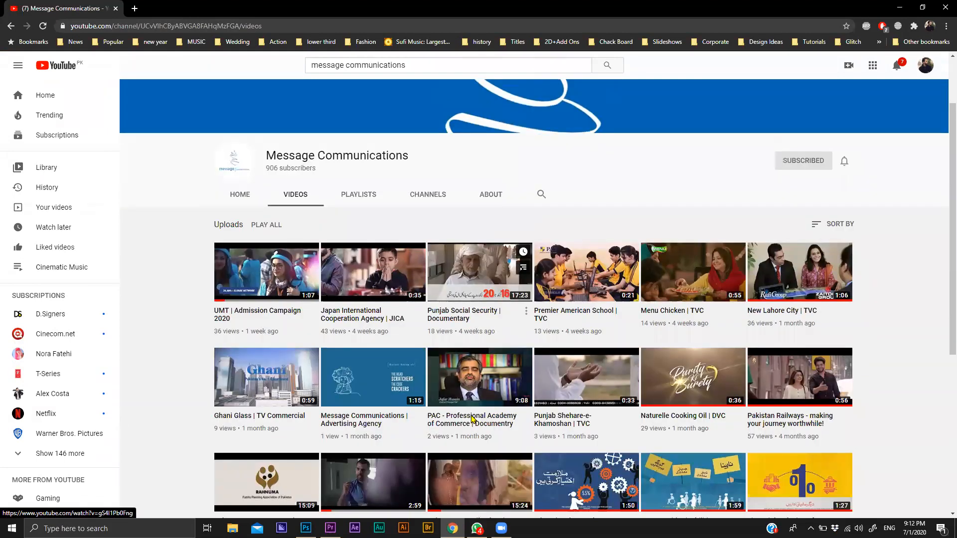
scroll(479, 414, "down", 1)
left_click(480, 414)
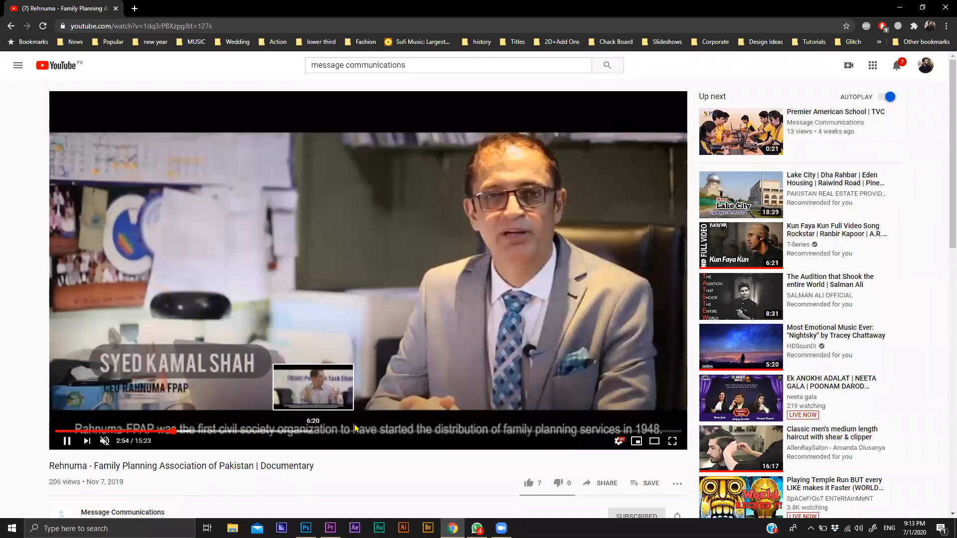
- Skip ahead in the Rehnuma documentary and watch further passages, pausing the playback at about 10:01
left_click(324, 430)
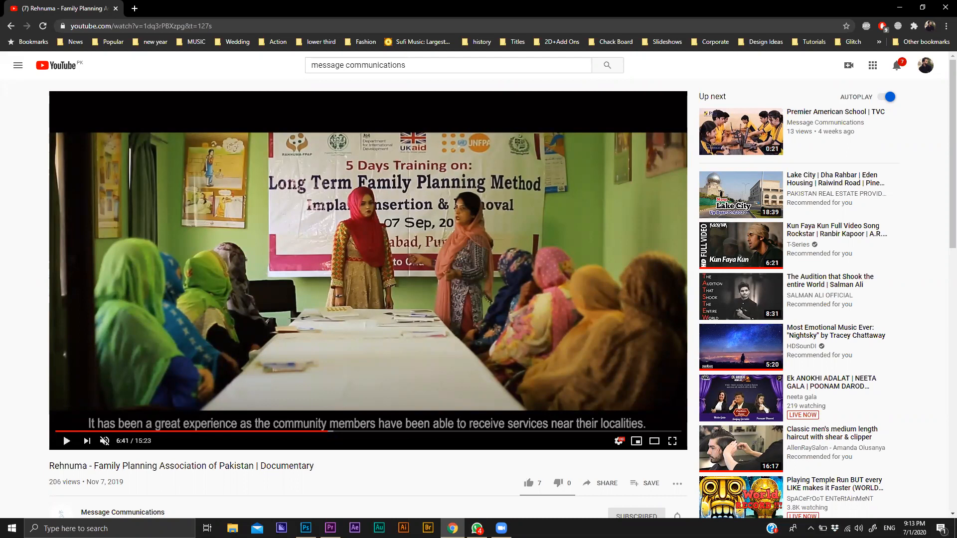
key("super+Down")
key("super+Down")
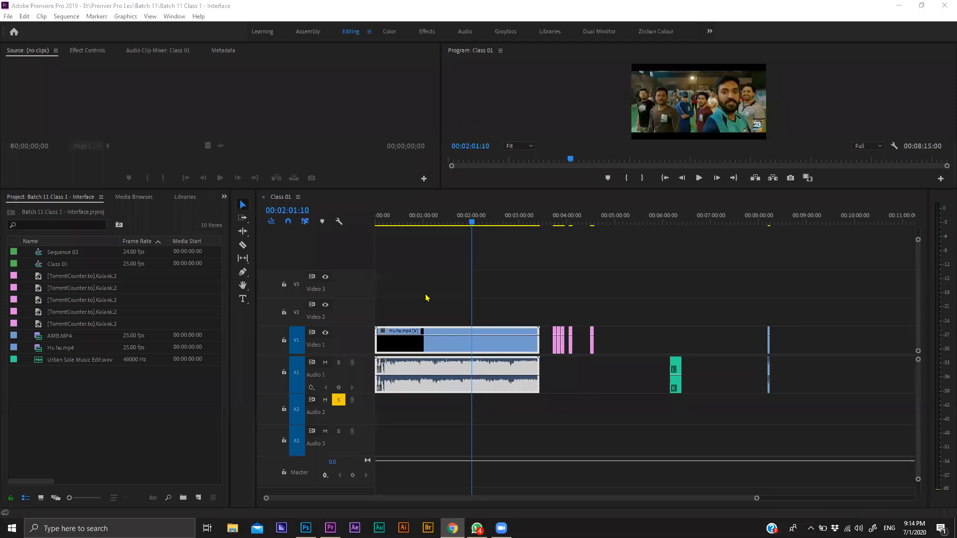
key("alt+Tab")
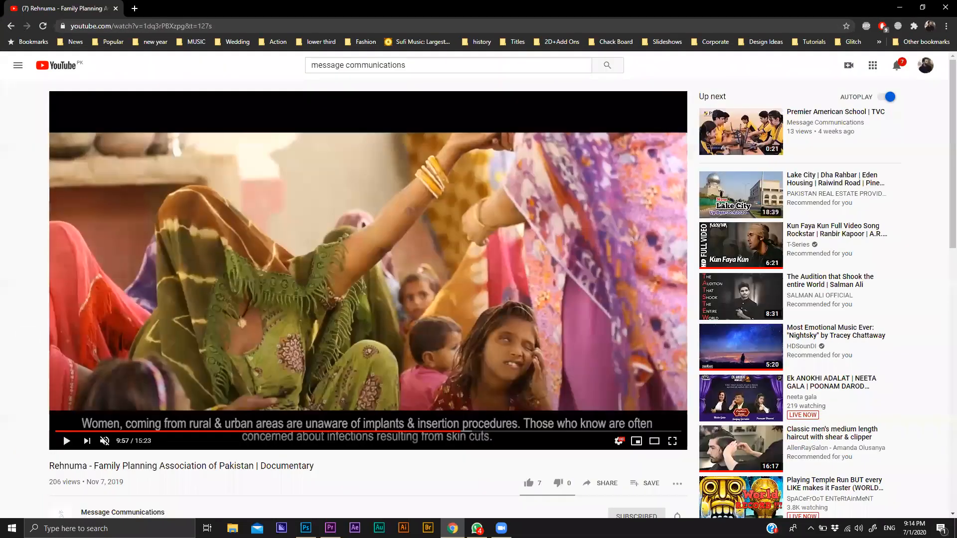
key("space")
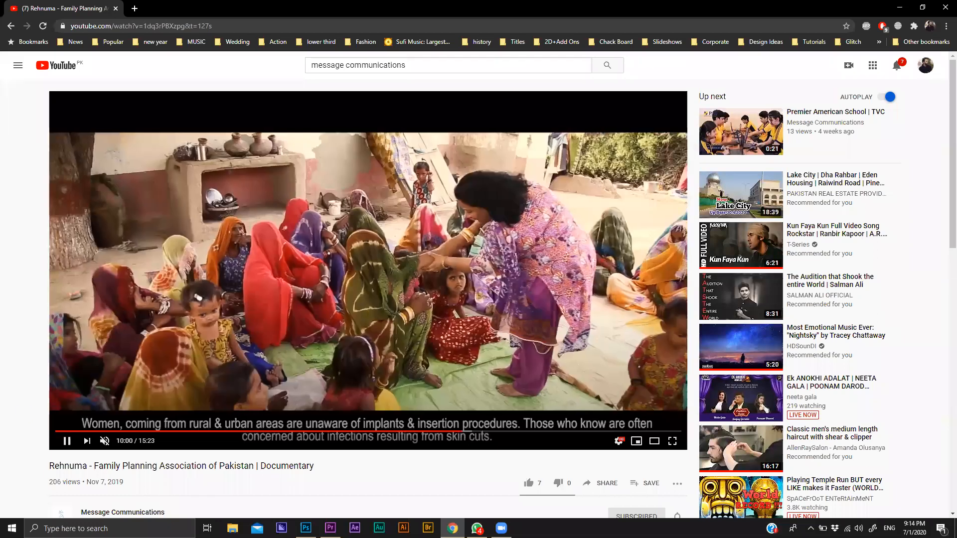
key("space")
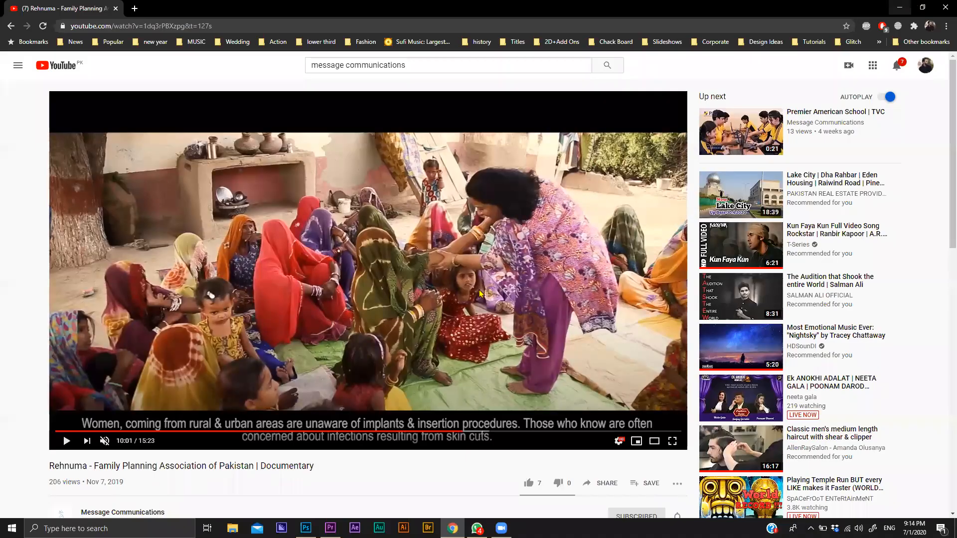
- Switch to Premiere Pro and deselect all clips in the Class 01 timeline
left_click(901, 9)
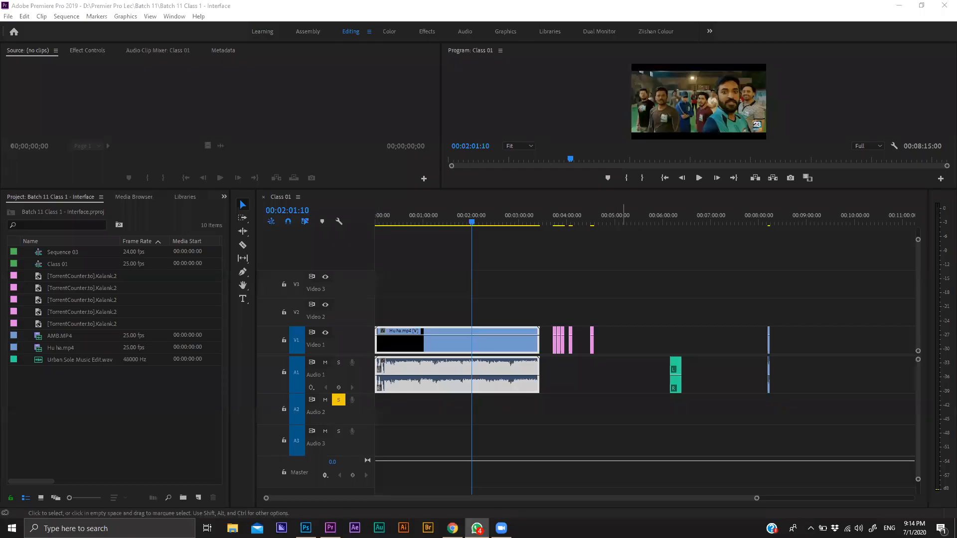
left_click(592, 291)
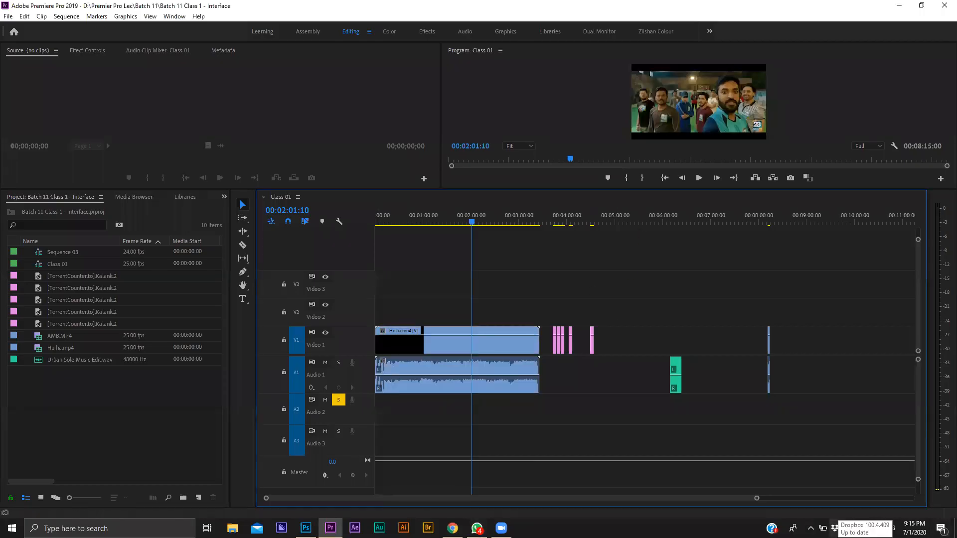
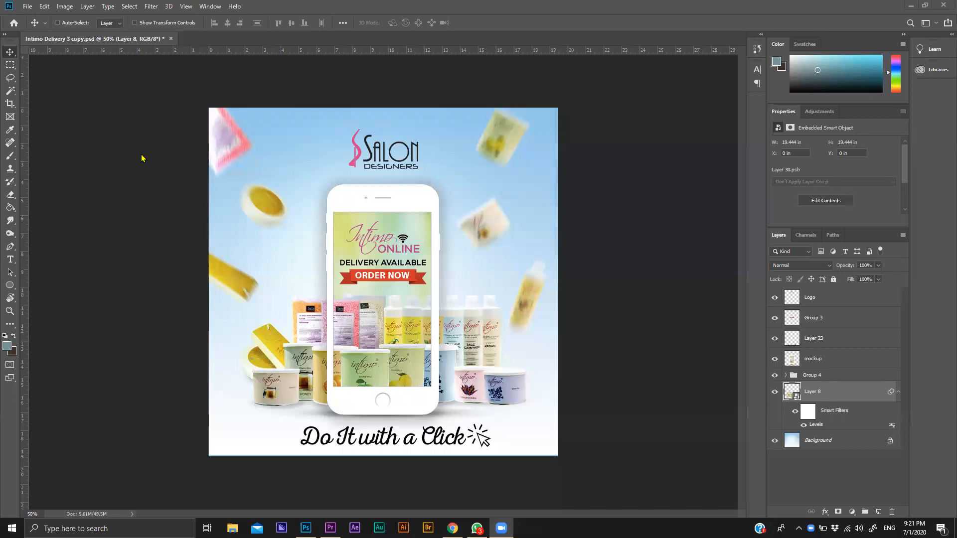
- Save the Photoshop document as Intimo Delivery 3 copy in PSD format in the Premier Pro Lec > Batch 11 folder on drive D
left_click(28, 6)
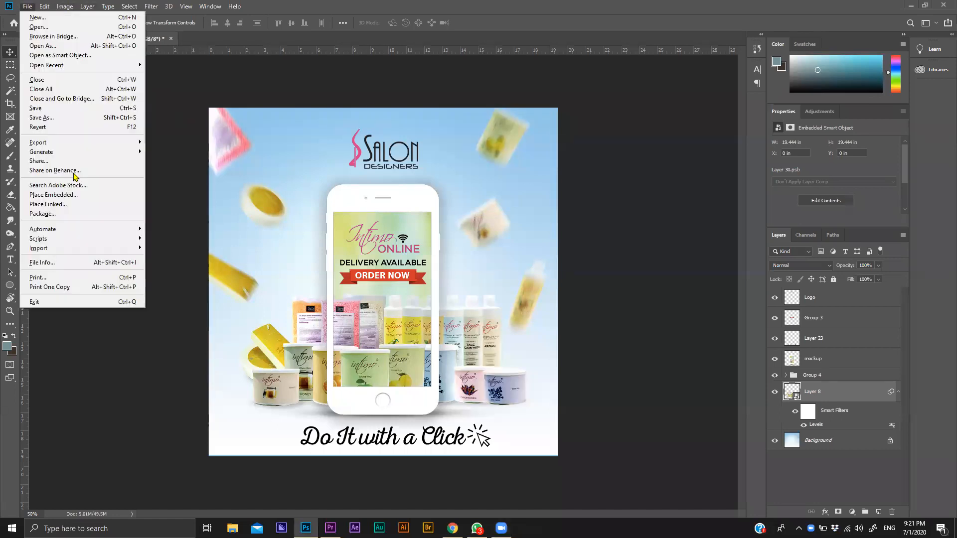
left_click(47, 117)
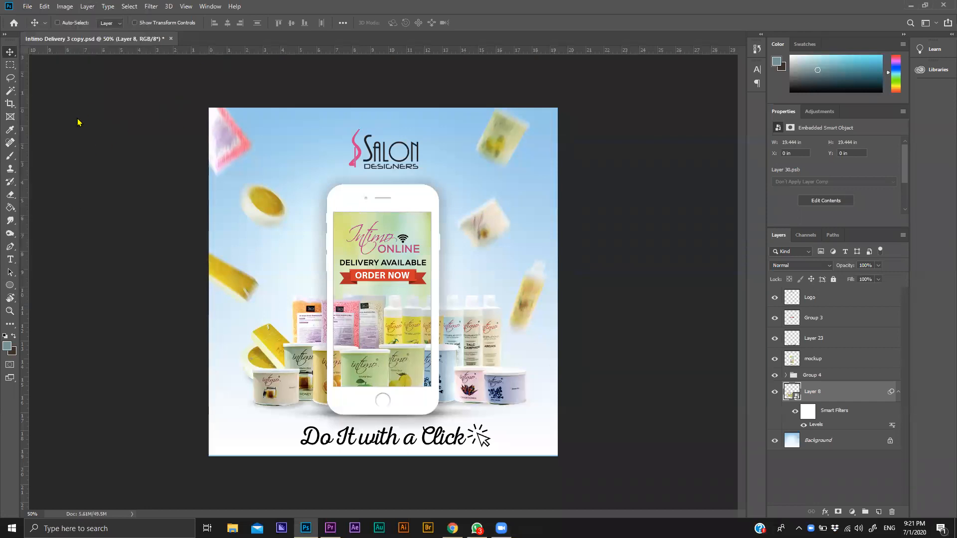
scroll(46, 174, "down", 2)
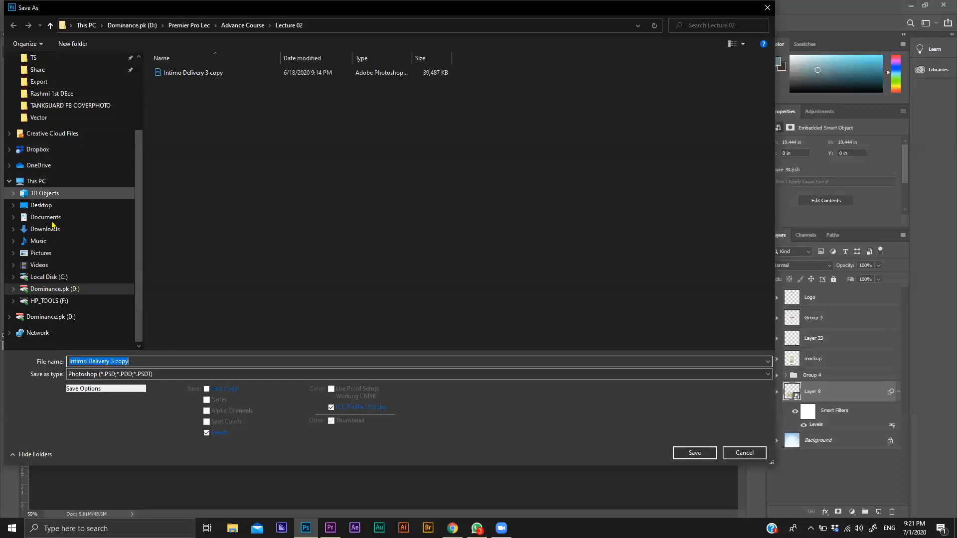
left_click(61, 290)
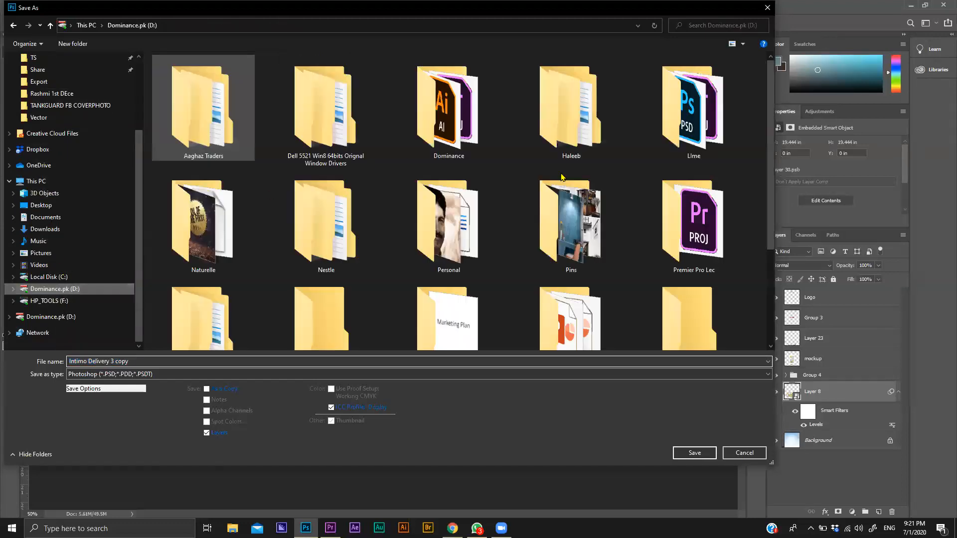
key("p")
key("r")
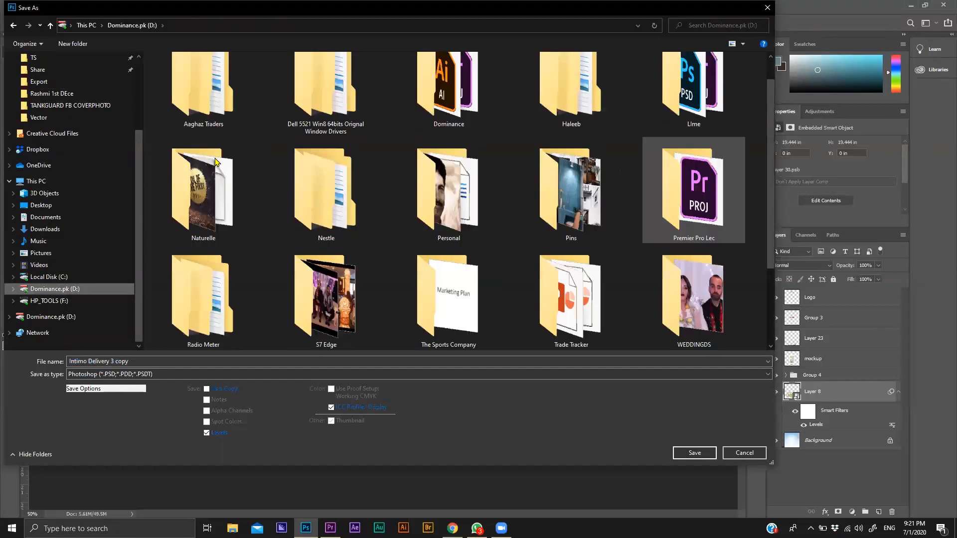
key("Return")
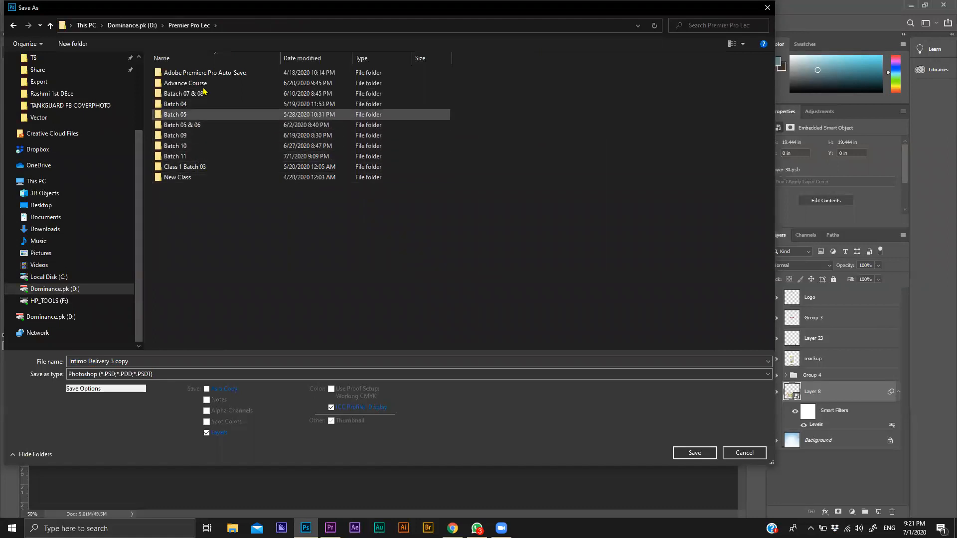
double_click(196, 157)
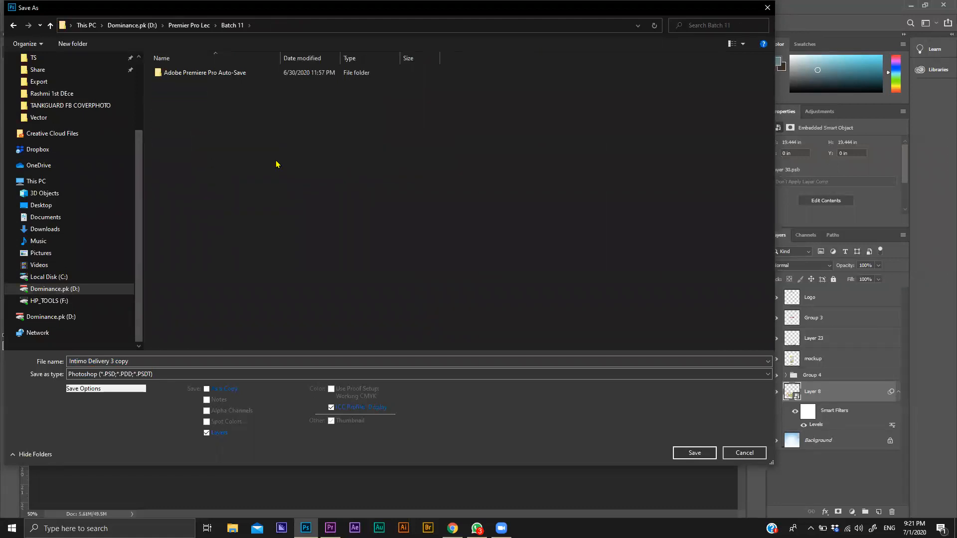
left_click(694, 452)
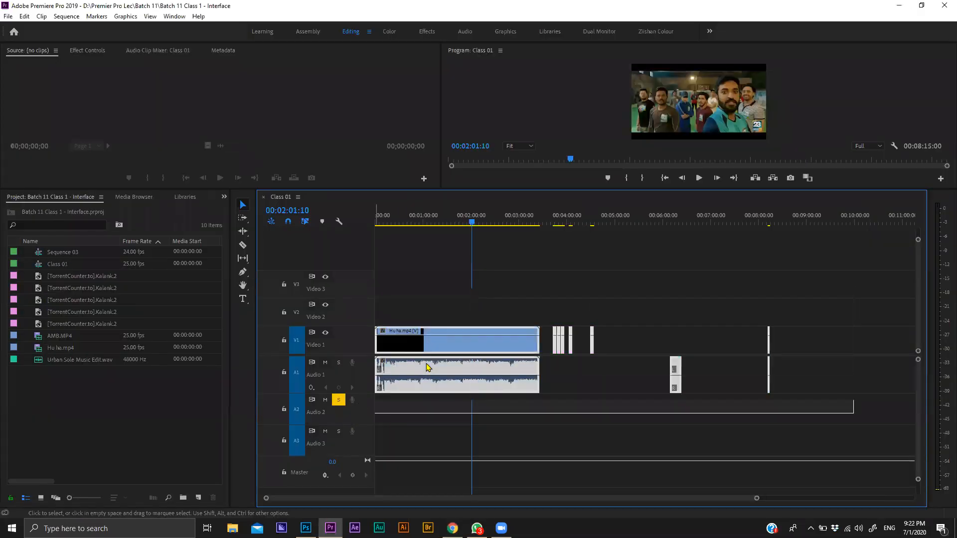
- Free the start of the Class 01 timeline by moving all clips about 10 minutes later, and enlarge the Source and Program monitors
key("minus")
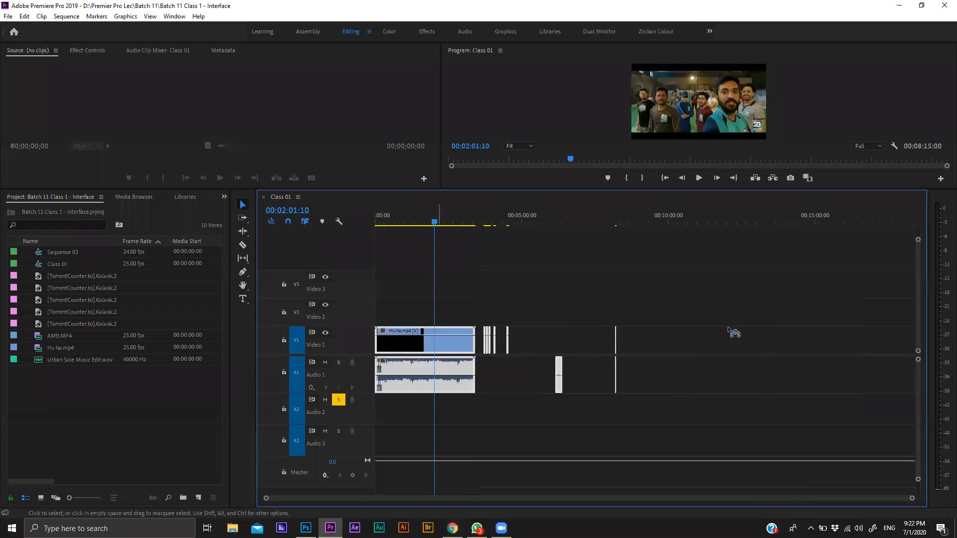
left_click_drag(419, 342, 714, 344)
key("Home")
key("equal")
key("equal")
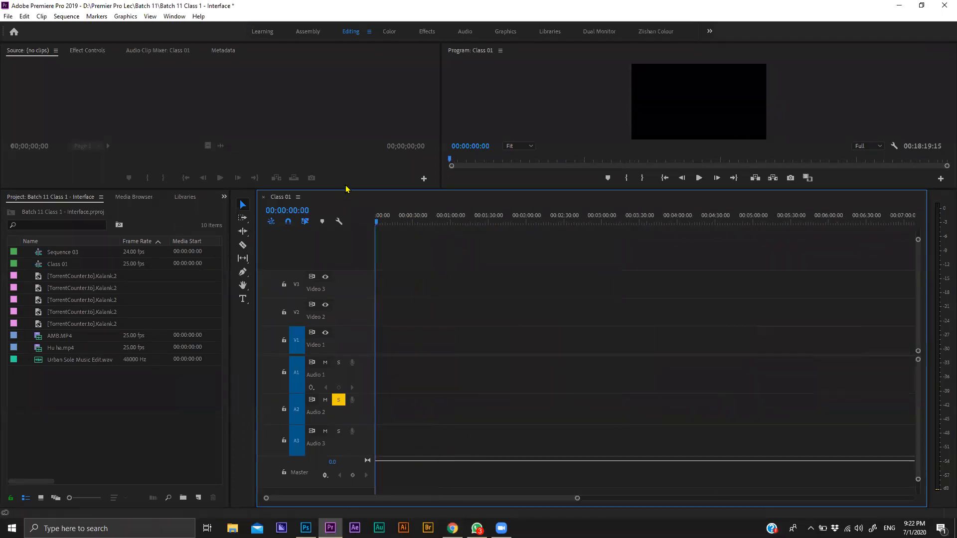
left_click_drag(345, 191, 334, 268)
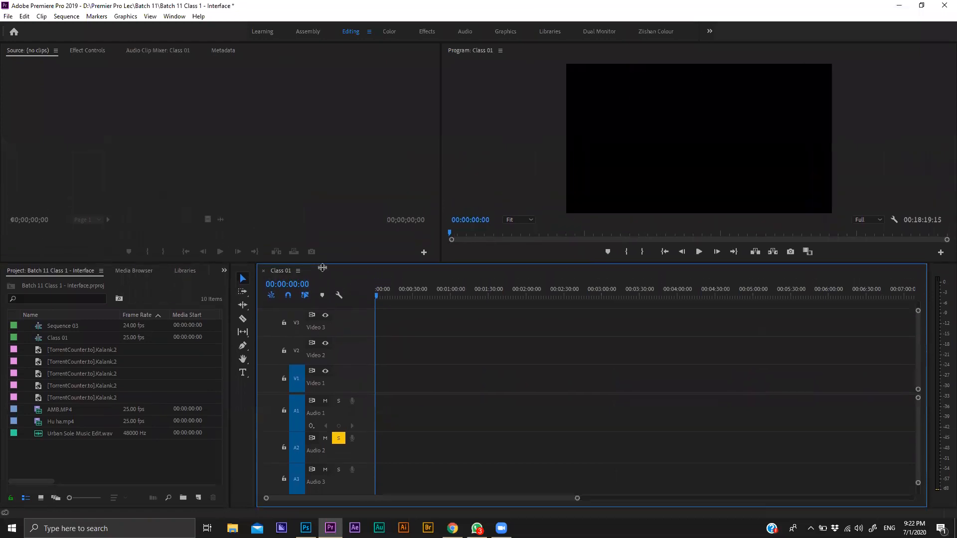
- Choose the Photoshop file Intimo Delivery 3 copy from the Premier Pro Lec > Batch 11 folder on drive D for import into the project
left_click(84, 471)
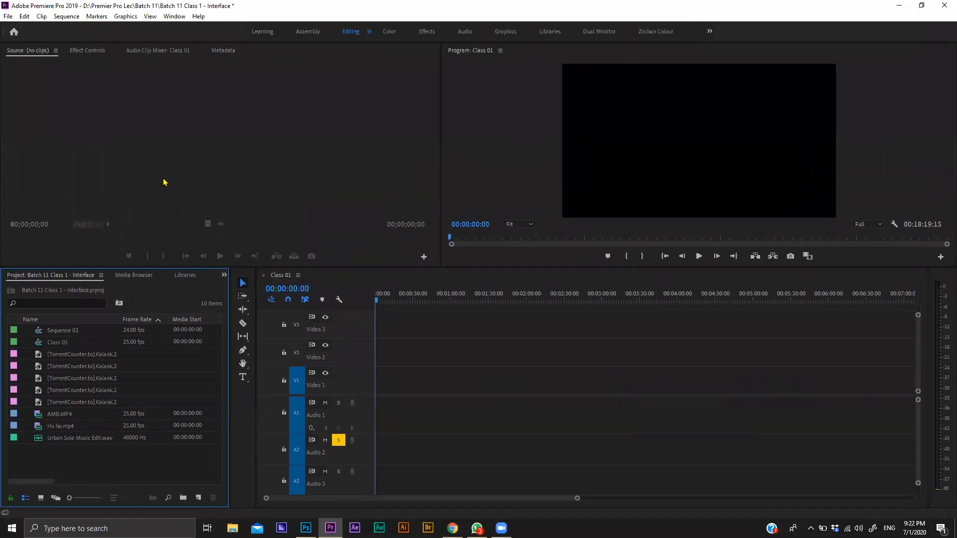
key("ctrl+i")
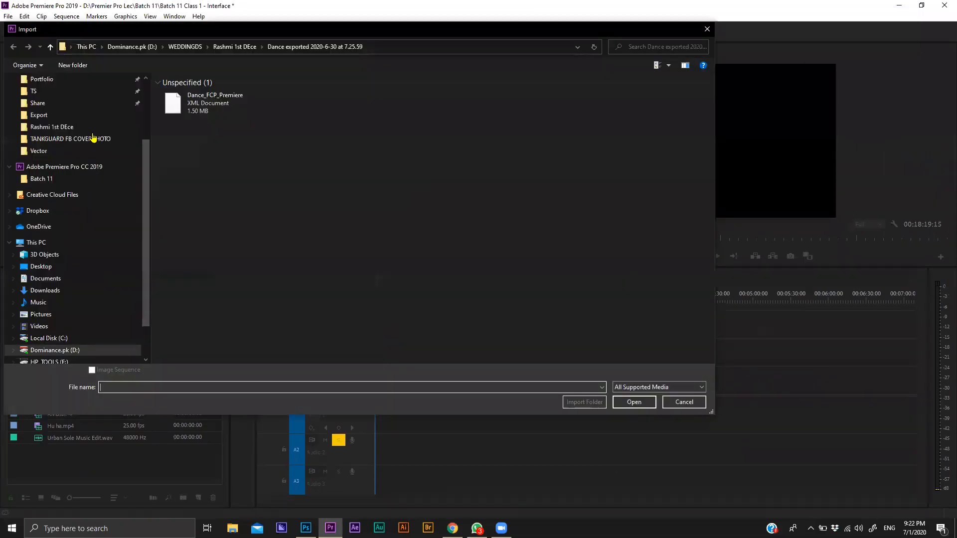
scroll(62, 326, "down", 2)
left_click(59, 303)
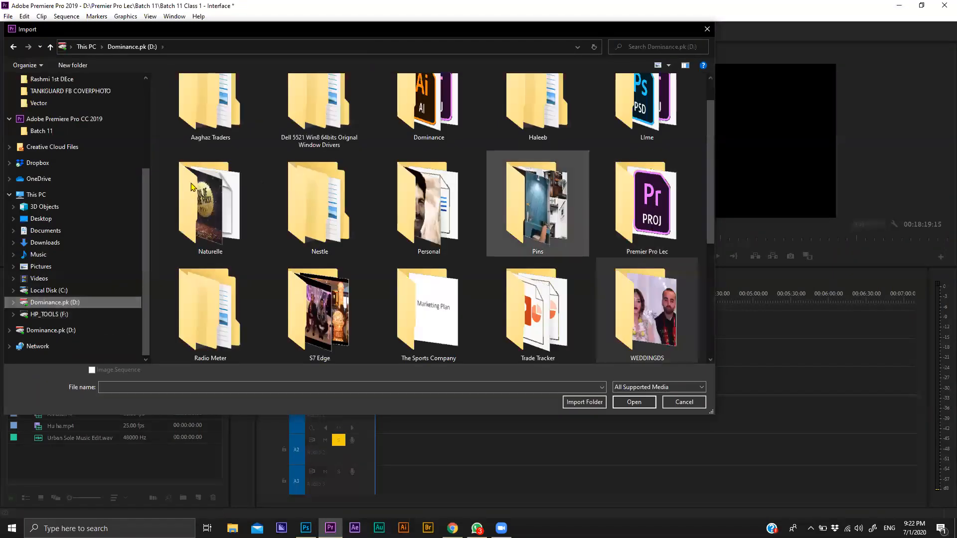
double_click(647, 204)
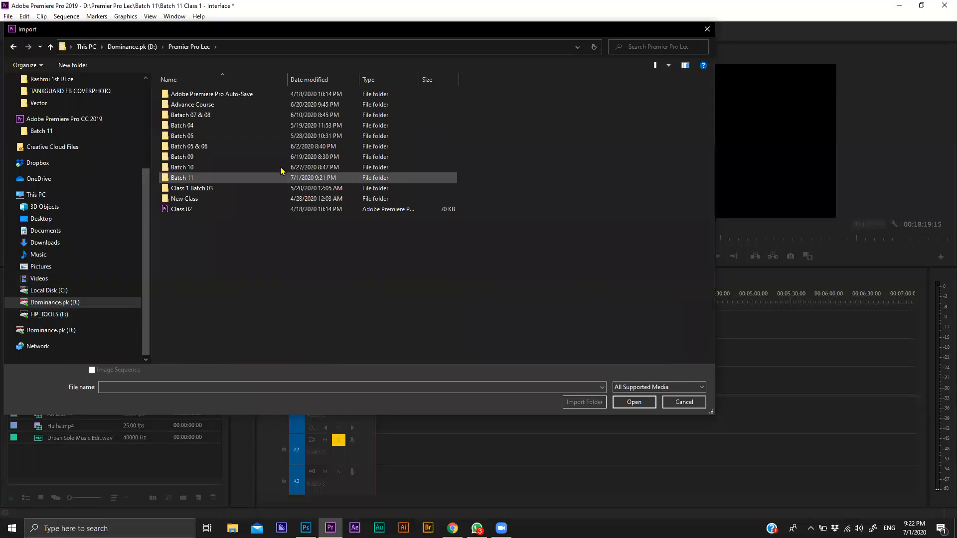
double_click(298, 178)
left_click(193, 127)
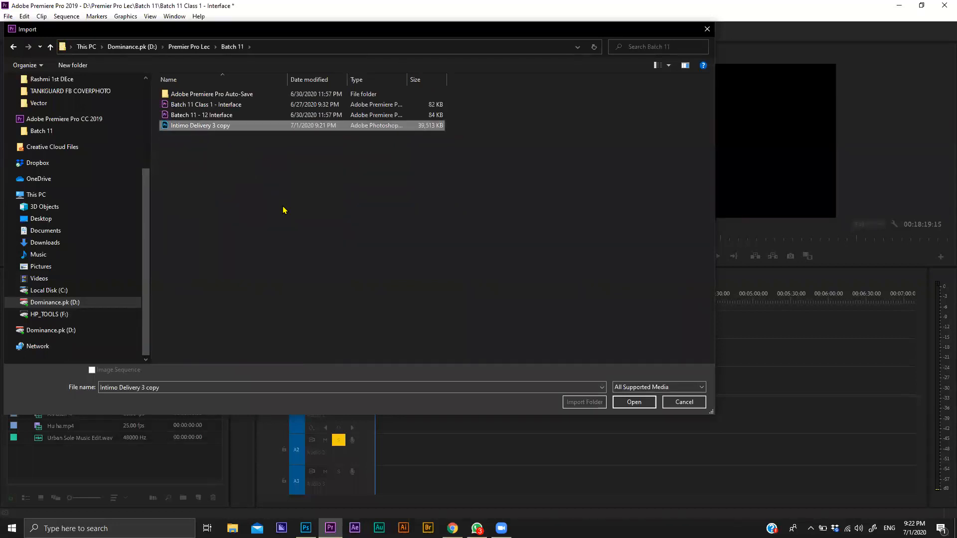
right_click(283, 207)
mouse_move(380, 213)
key("Return")
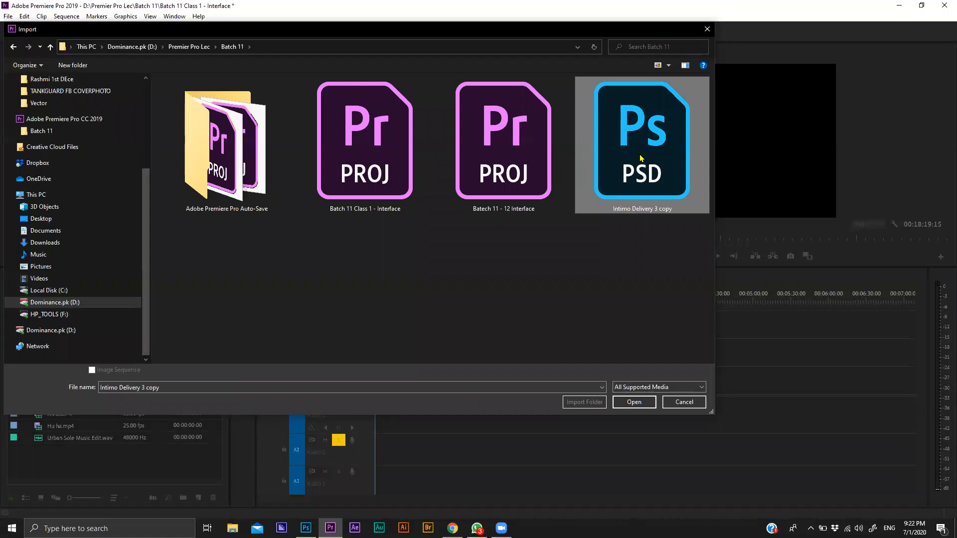
left_click(114, 387)
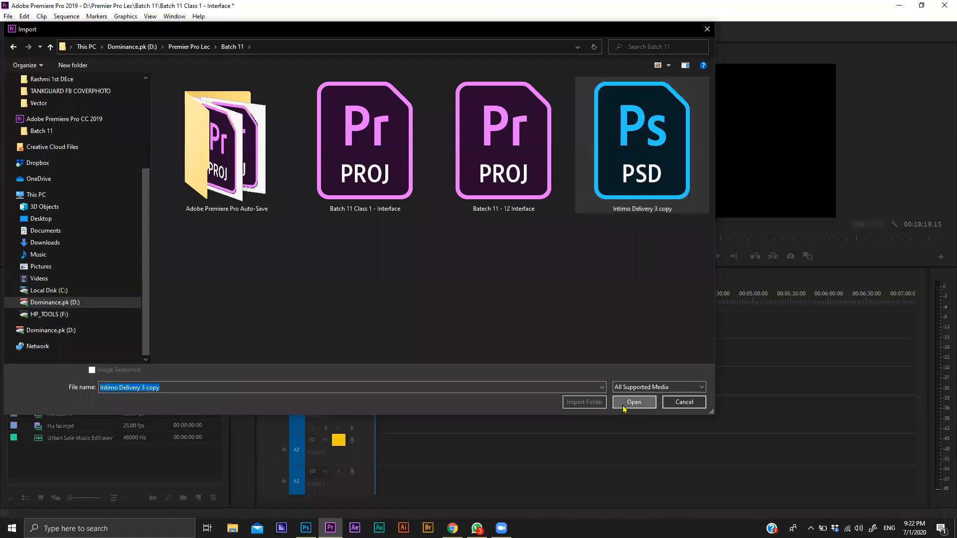
key("Return")
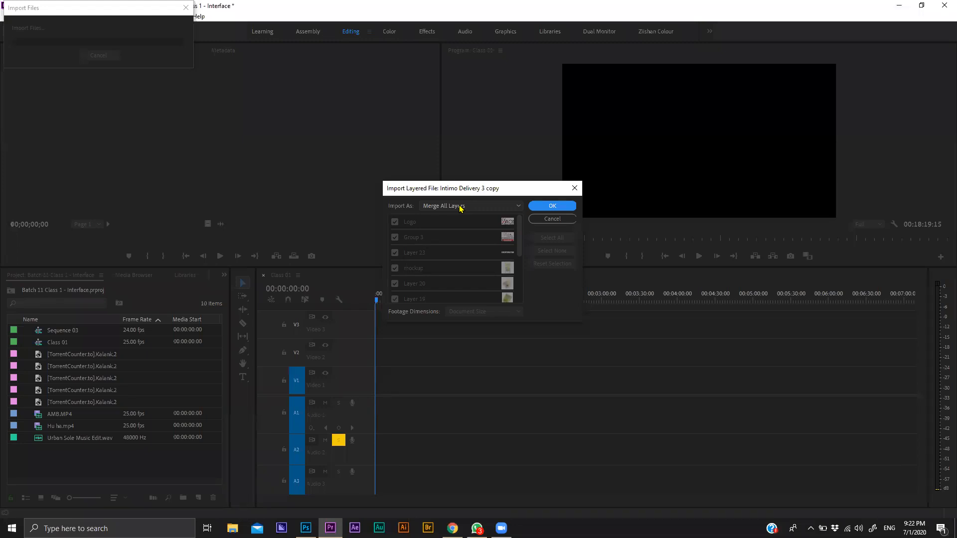
- Import the layered file as a Sequence with all layers checked and footage dimensions at Document Size
left_click(461, 209)
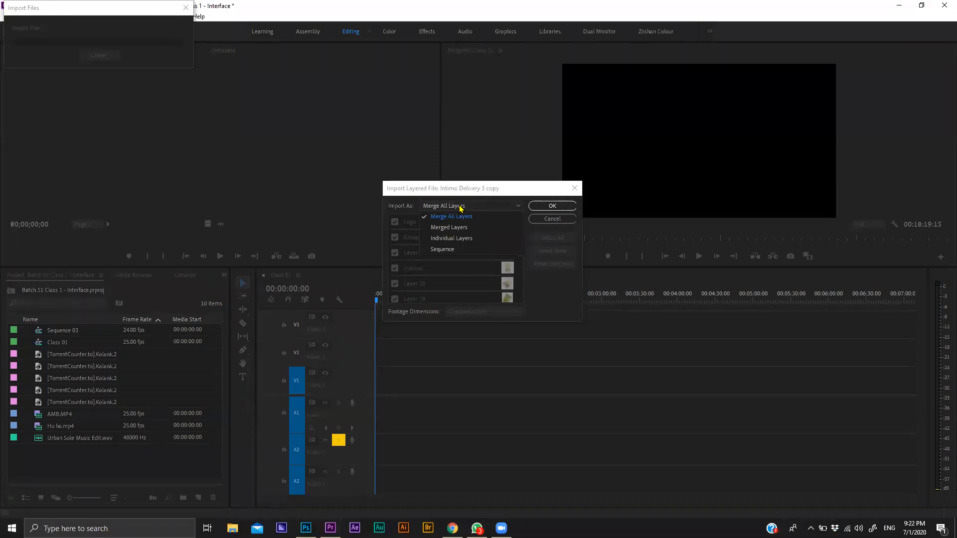
left_click(476, 249)
left_click(440, 207)
left_click(462, 249)
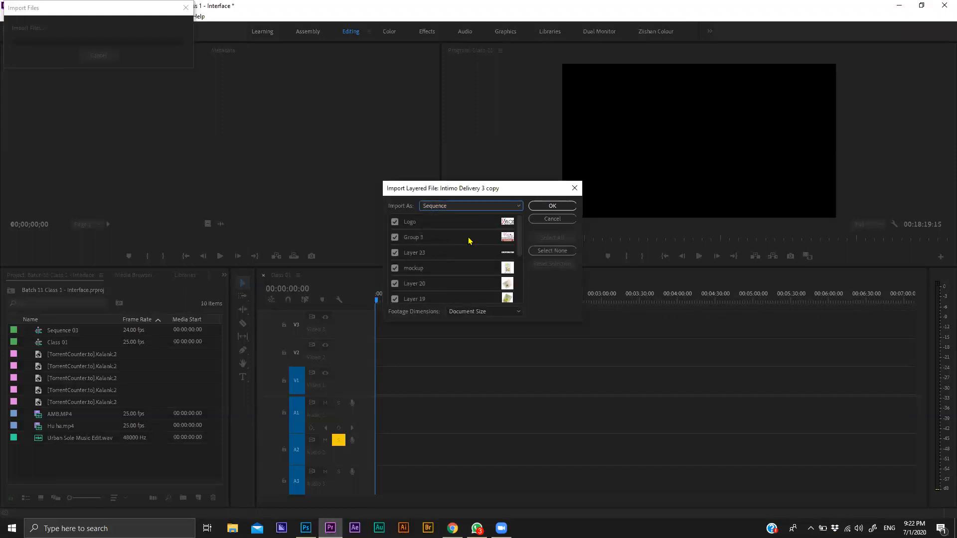
left_click(553, 206)
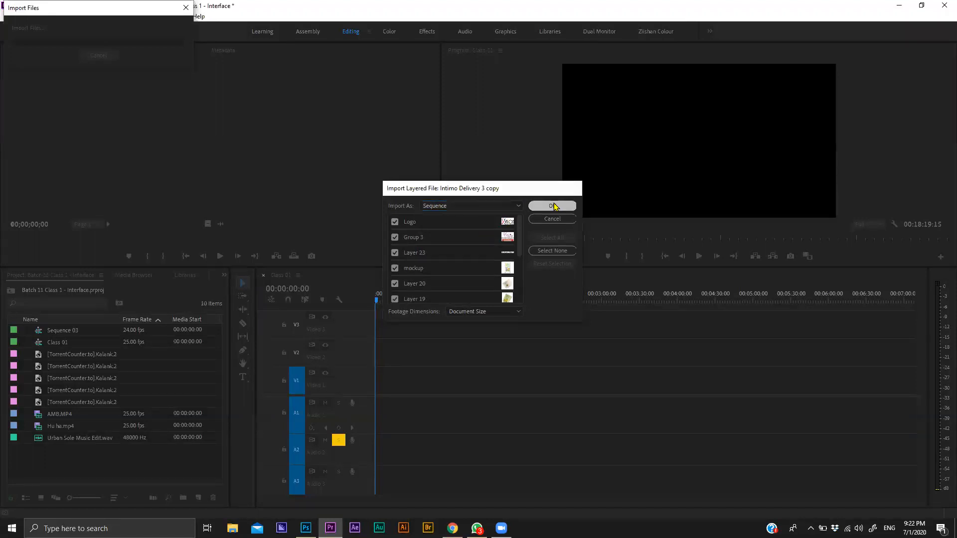
- Switch to the Assembly workspace, expand the Intimo Delivery 3 copy bin and open the sequence inside it
left_click(27, 390)
scroll(44, 450, "down", 2)
left_click(47, 438)
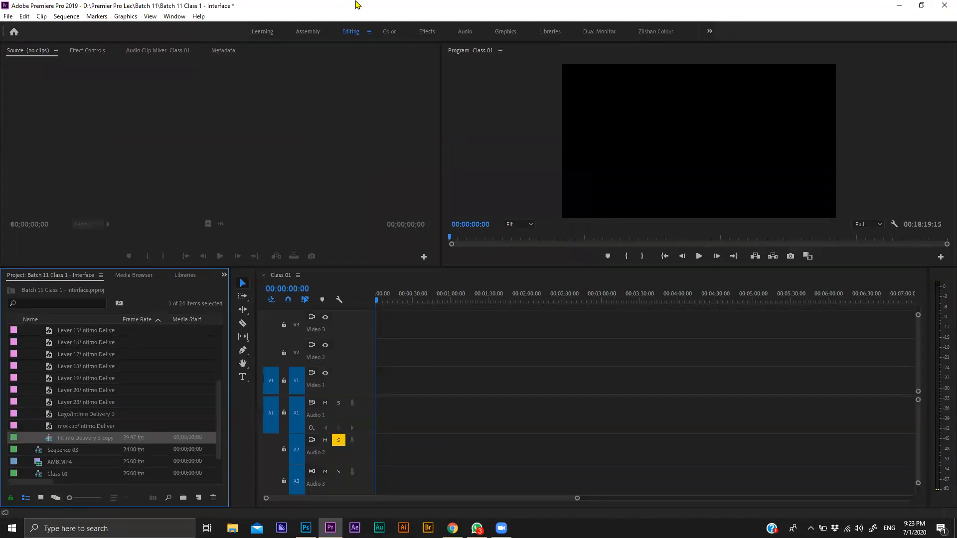
left_click(307, 33)
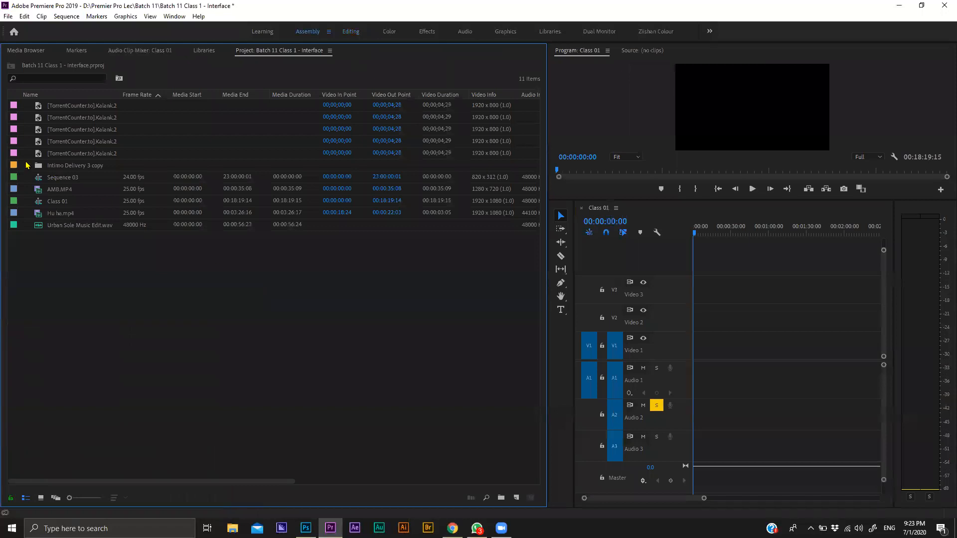
left_click(28, 166)
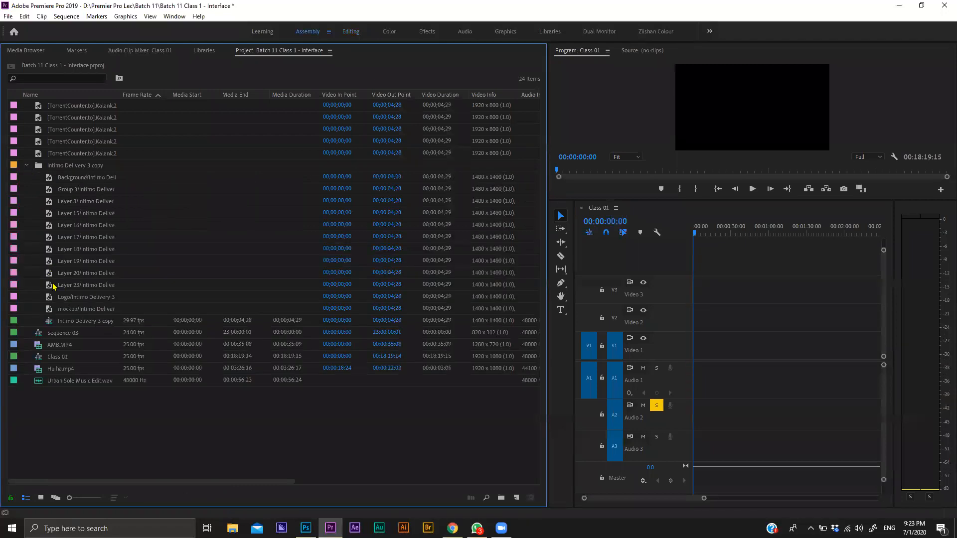
double_click(51, 323)
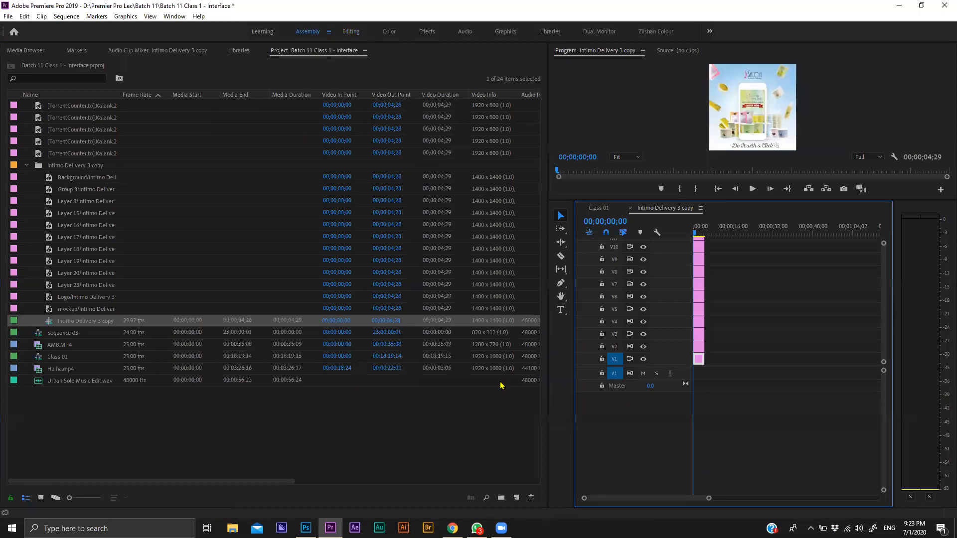
- Return to the Editing workspace and arrange the timeline so all twelve layer tracks fit under slightly enlarged monitors
key("alt+shift+3")
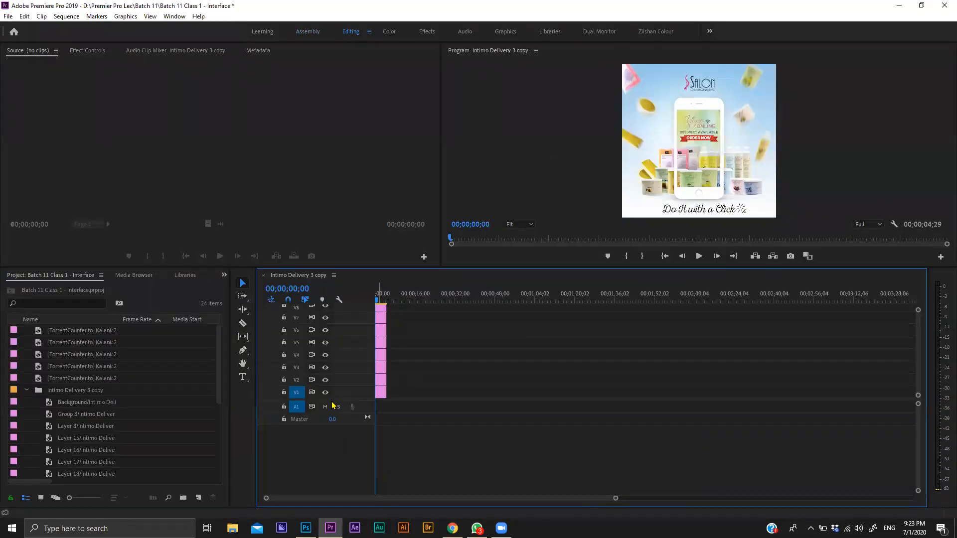
left_click_drag(331, 399, 310, 485)
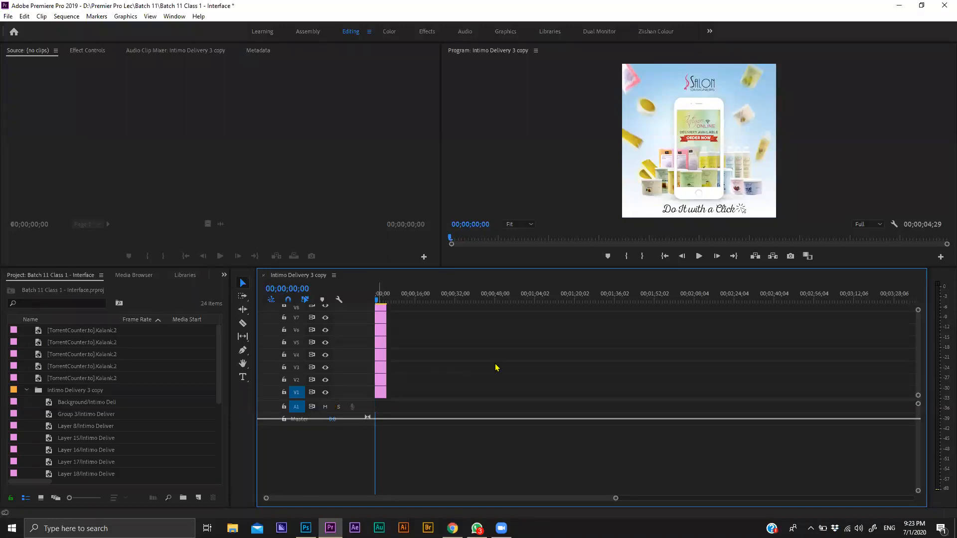
key("backslash")
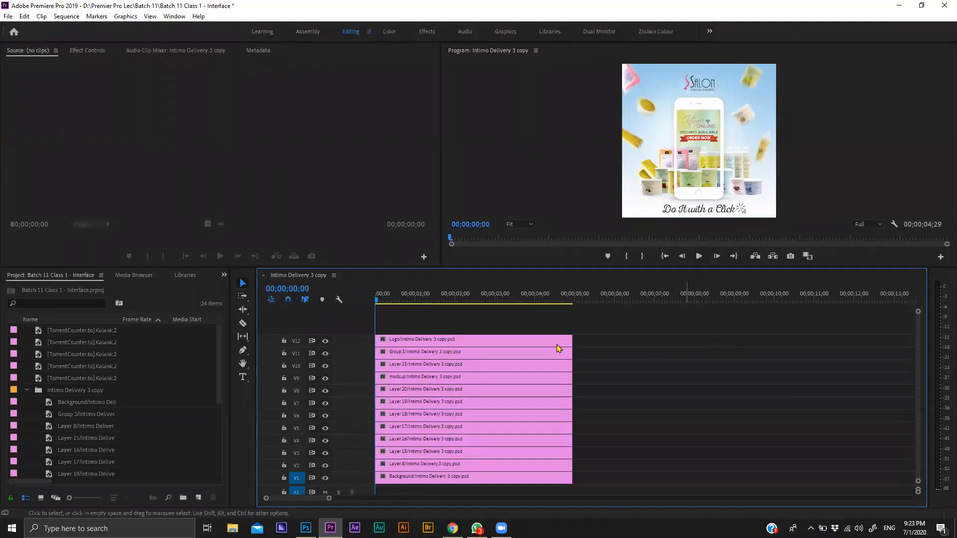
key("equal")
left_click_drag(560, 276, 555, 302)
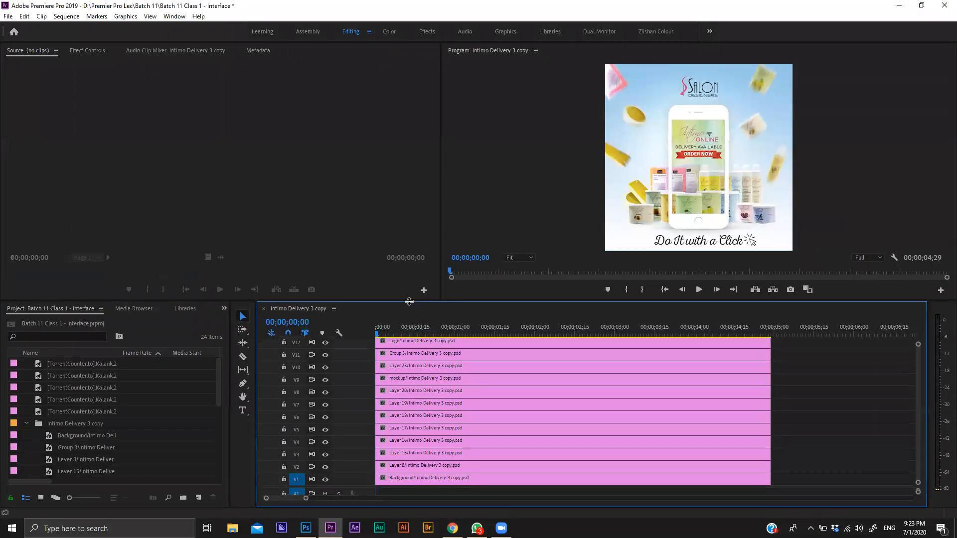
left_click_drag(410, 301, 407, 283)
- Examine the Logo, Layer 23, mockup and Layer 20 clips individually, and open the Layer 19 clip in the Source monitor
left_click(403, 342)
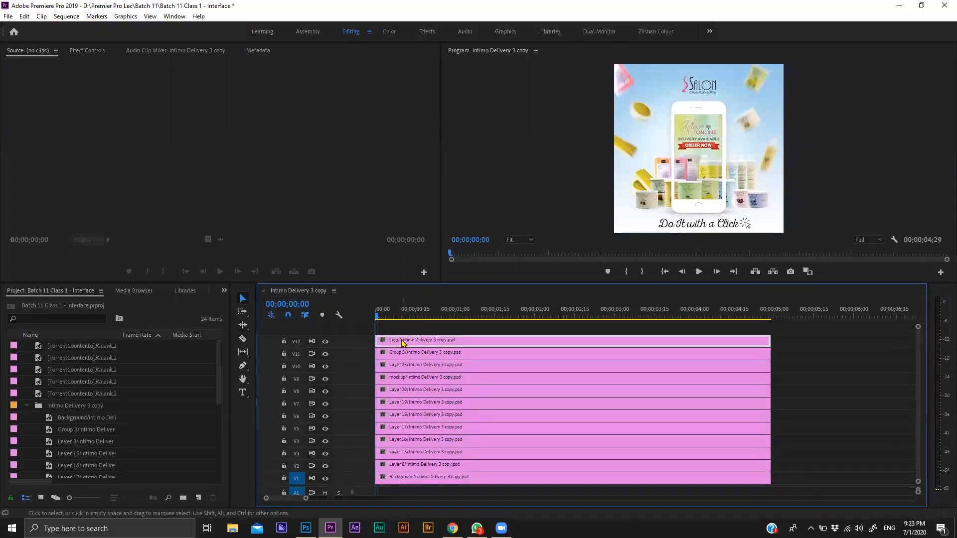
left_click(396, 367)
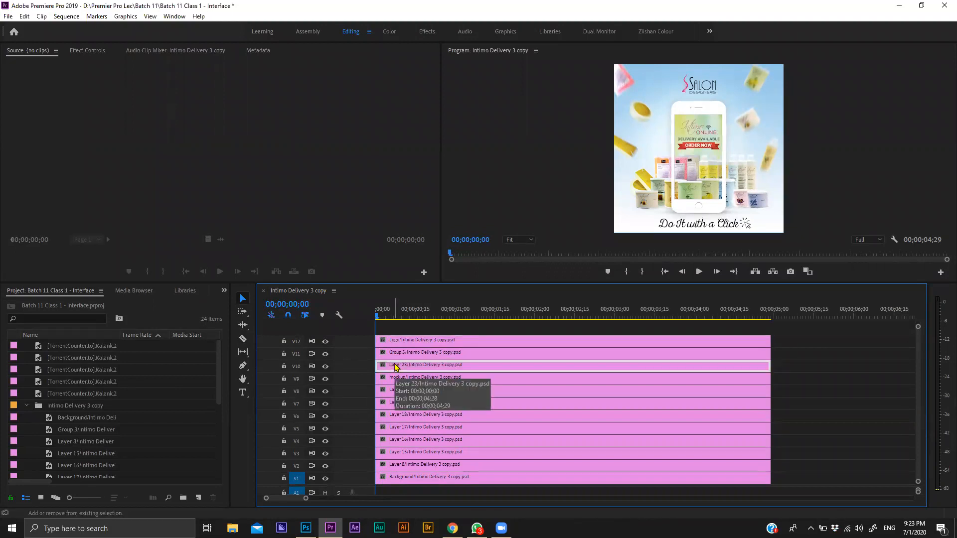
left_click(396, 379)
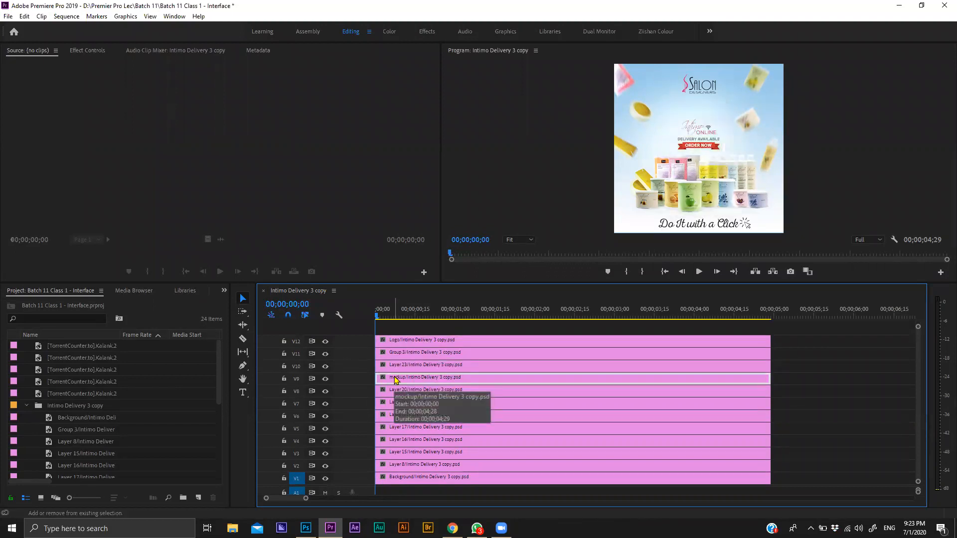
left_click(389, 392)
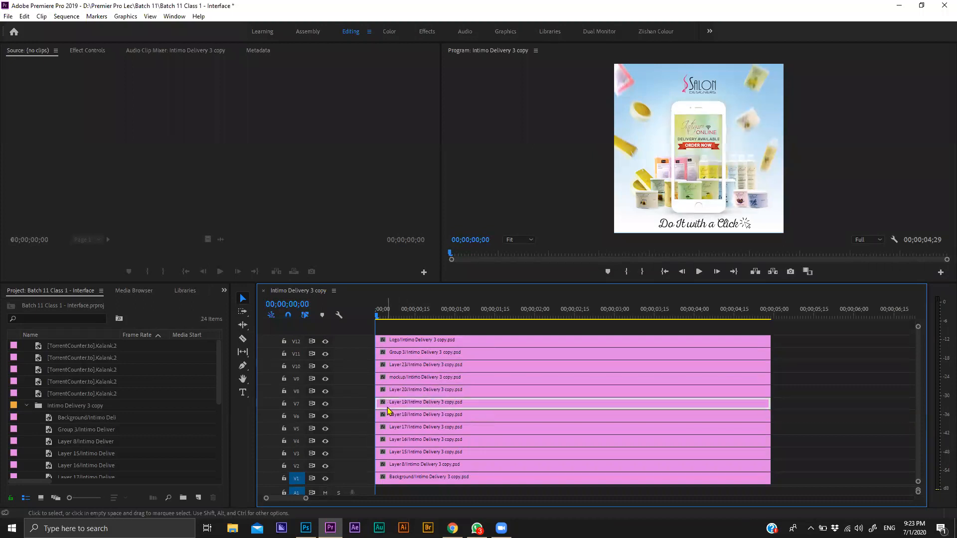
double_click(389, 408)
left_click(389, 410)
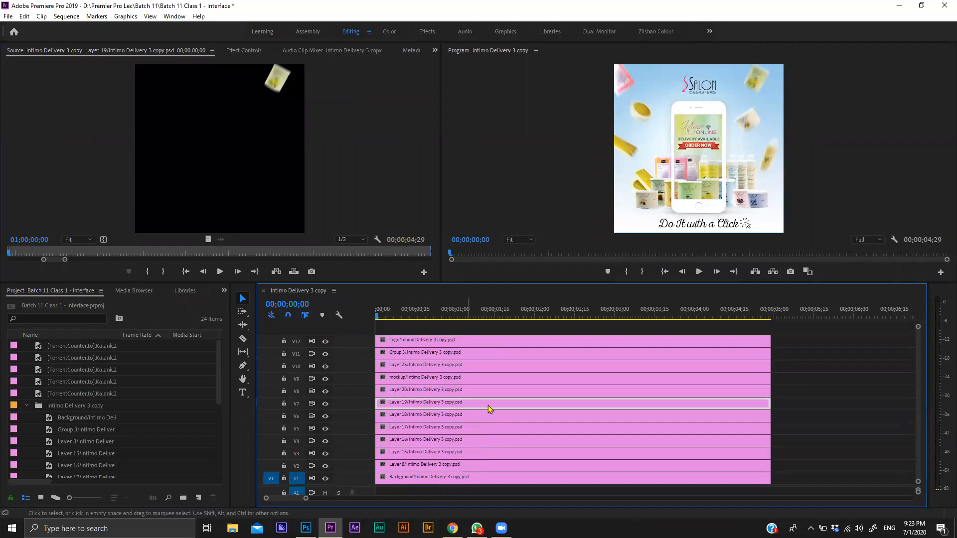
- Hide the output of video tracks V3 to V8, which hold the flying product layers
left_click(325, 404)
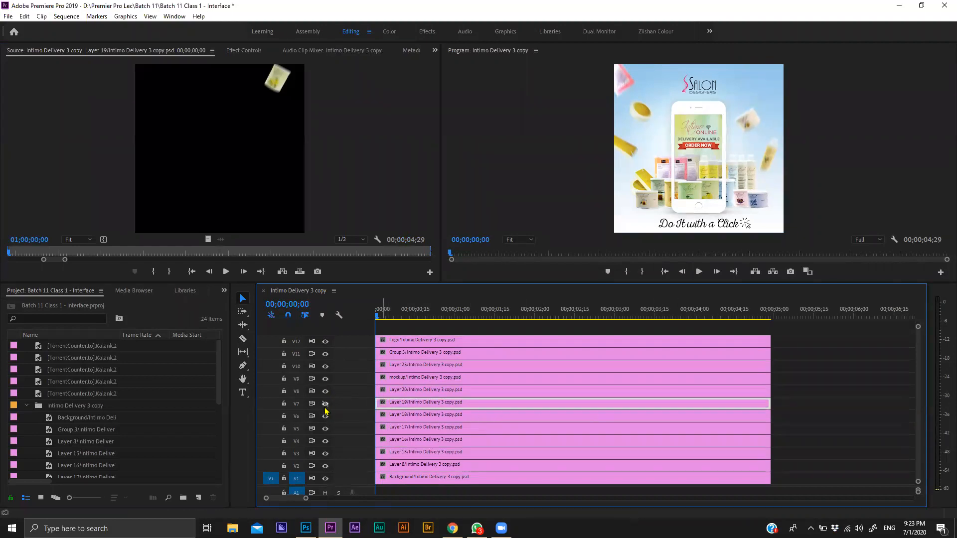
left_click(325, 391)
left_click(325, 416)
left_click(326, 429)
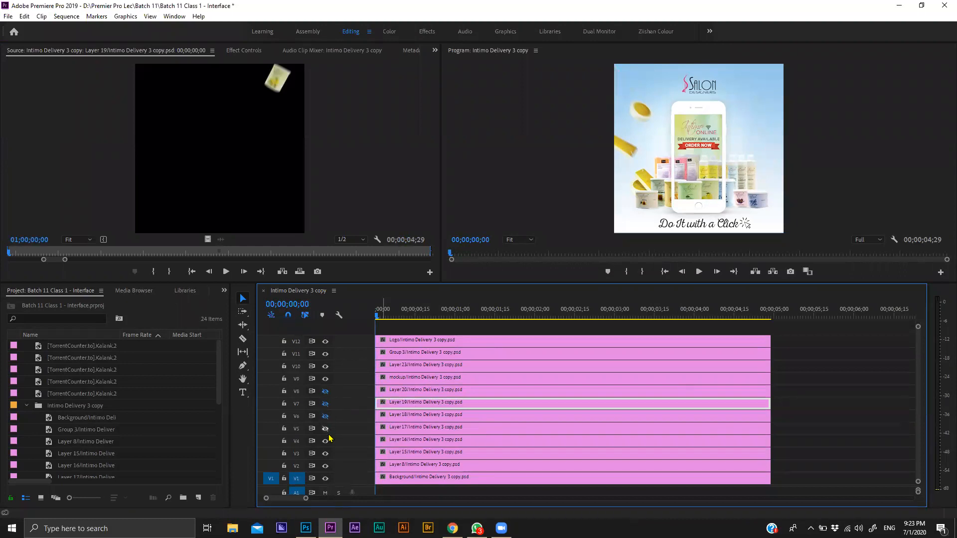
left_click(326, 441)
left_click(325, 454)
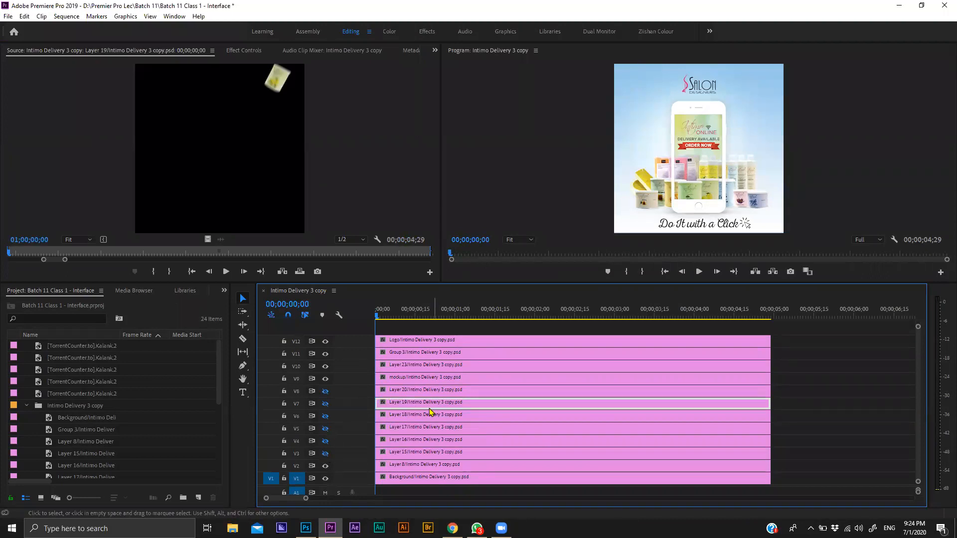
- Select the six clips from Layer 20 on V8 down to Layer 15 on V3
left_click(394, 392)
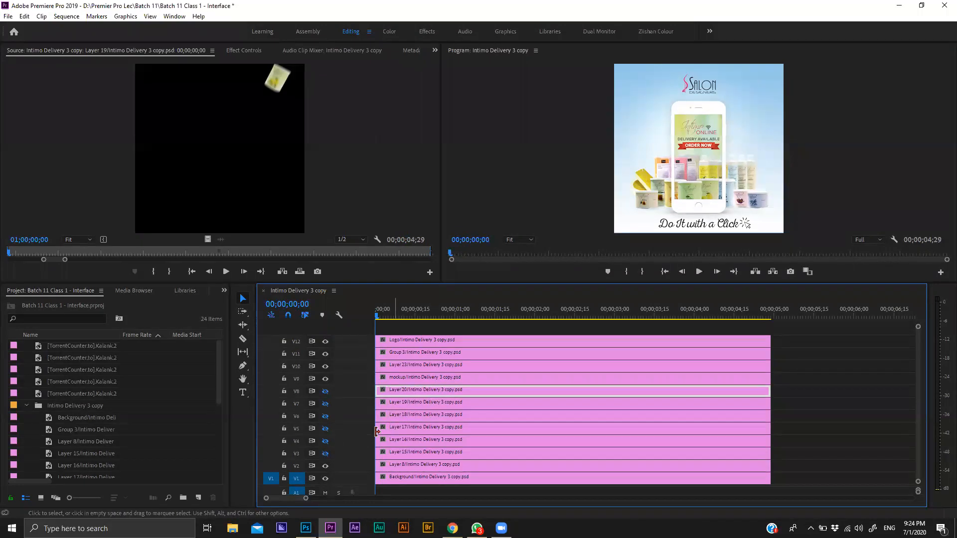
left_click(391, 455, "shift")
left_click_drag(795, 393, 708, 461)
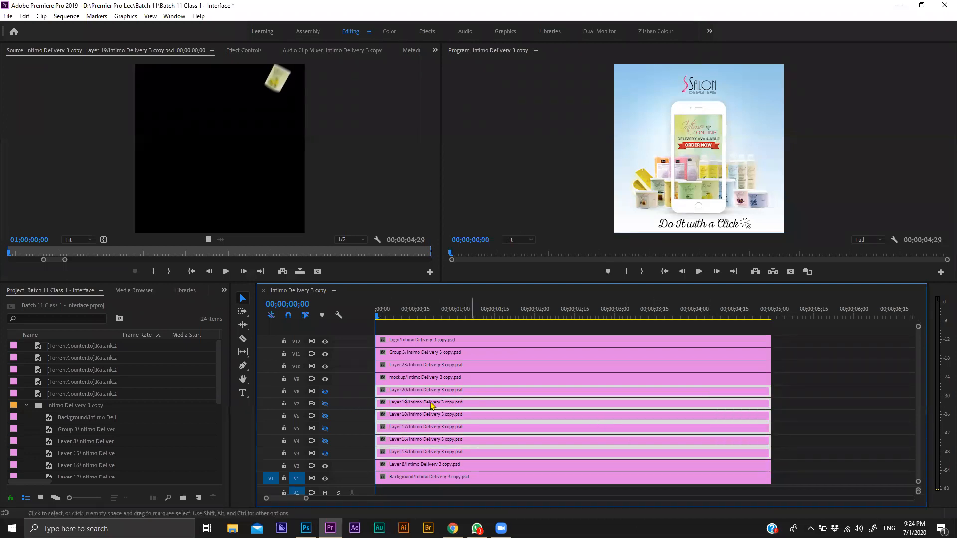
- Turn the output of video tracks V3 to V8 back on
left_click(325, 392)
left_click(325, 403)
left_click(325, 416)
left_click(325, 429)
left_click(324, 453)
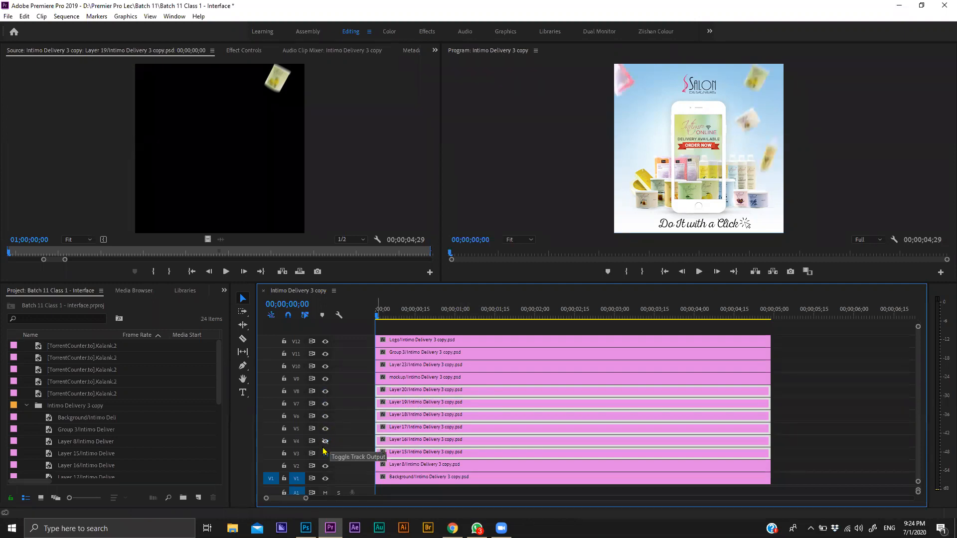
left_click(325, 441)
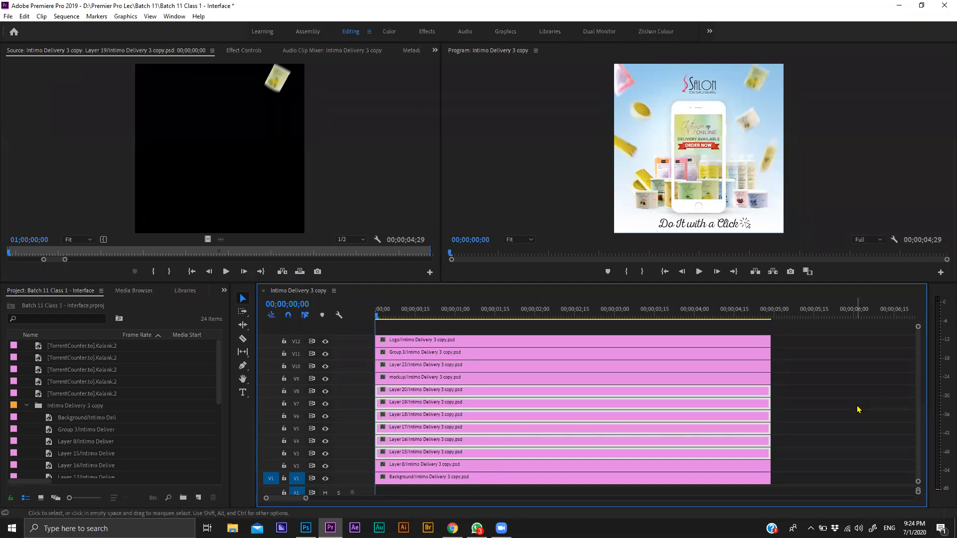
- Extend the ends of the six selected layer clips together to about 00;00;07;05
scroll(857, 409, "down", 3)
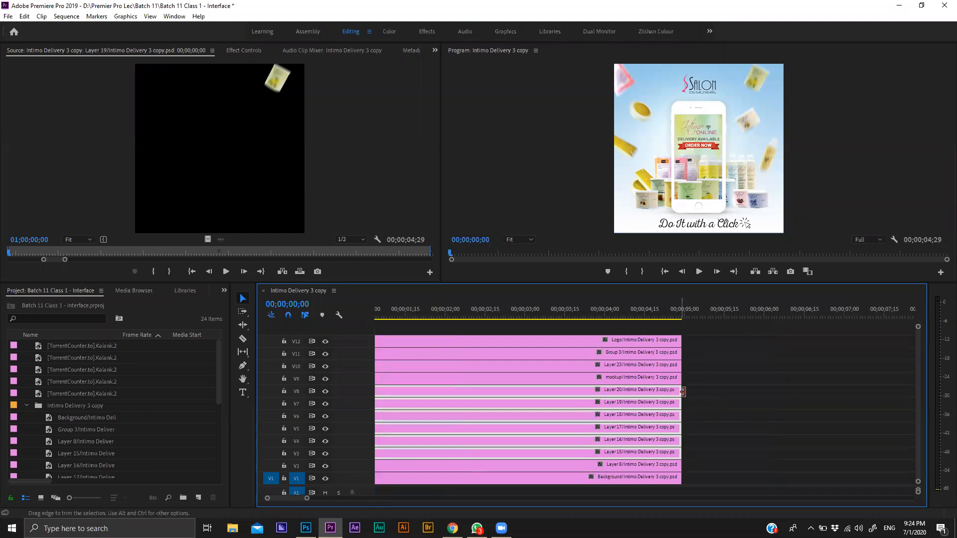
left_click_drag(839, 385, 856, 389)
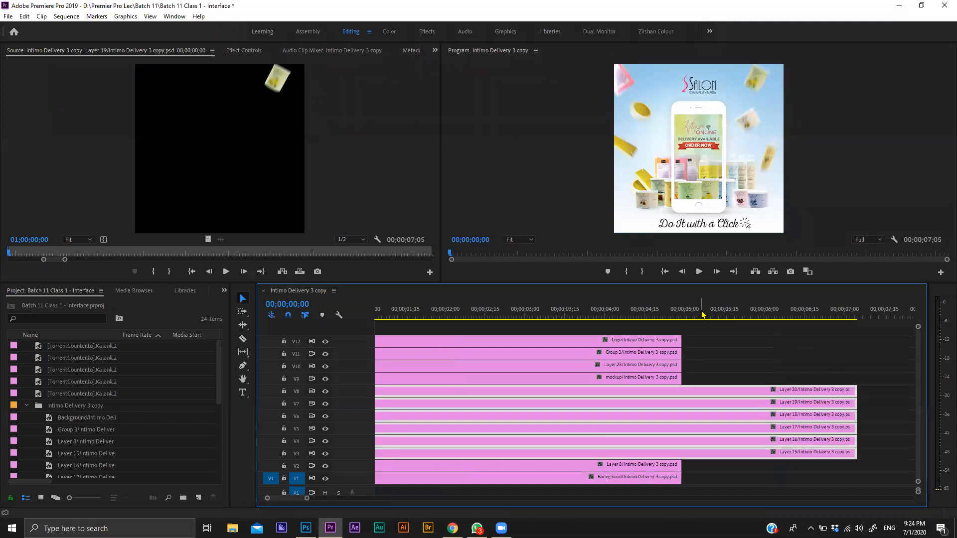
- Place the playhead at 00;00;04;21, shortly before the end of the shorter clips
left_click(644, 313)
key("Right")
key("Right")
key("Right")
key("Right")
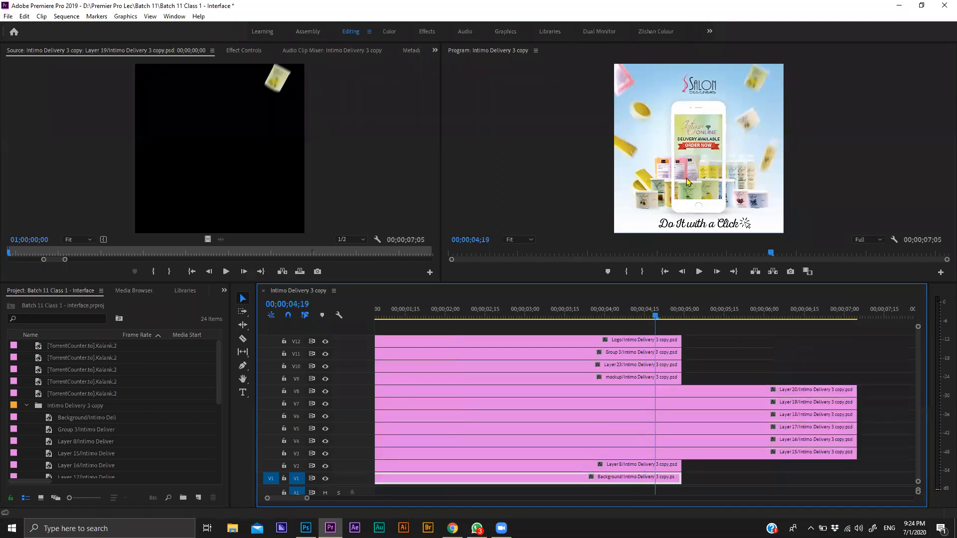
left_click(661, 306)
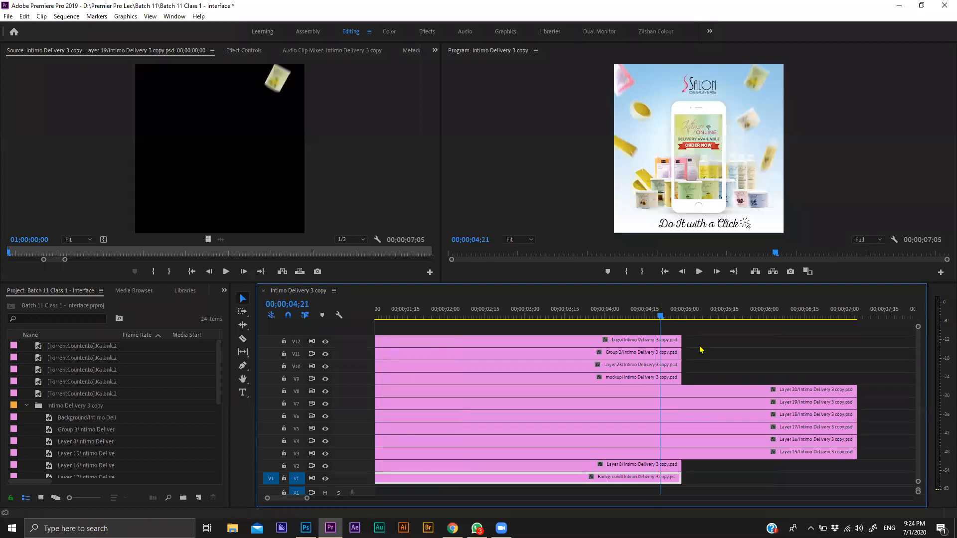
- Scrub the playhead past the end of the shorter clips to 00;00;05;11 to view the extended layers alone
left_click_drag(720, 383, 825, 459)
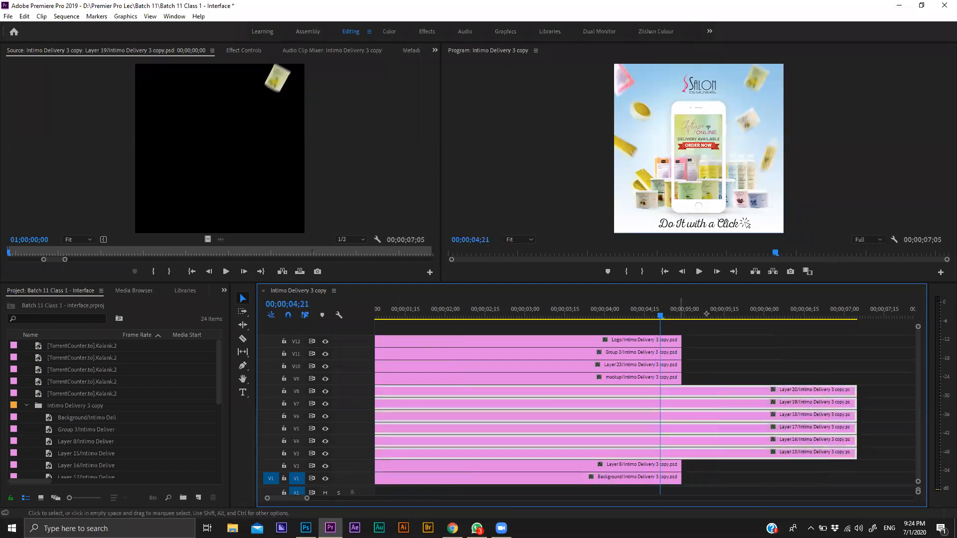
left_click_drag(687, 308, 724, 309)
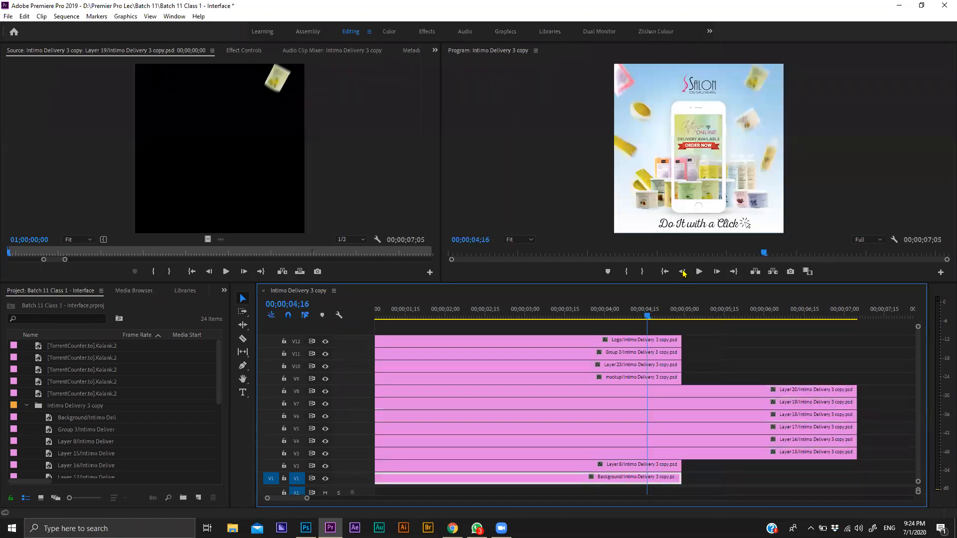
left_click_drag(701, 309, 714, 311)
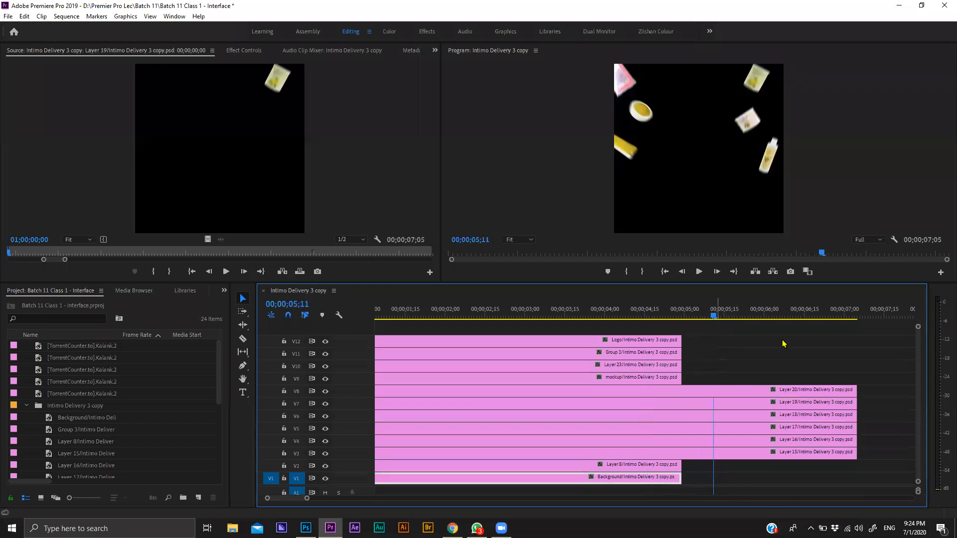
- Nest the six clips from Layer 20 to Layer 15 on V8 to V3 as Nested Sequence 01
left_click_drag(851, 356, 794, 461)
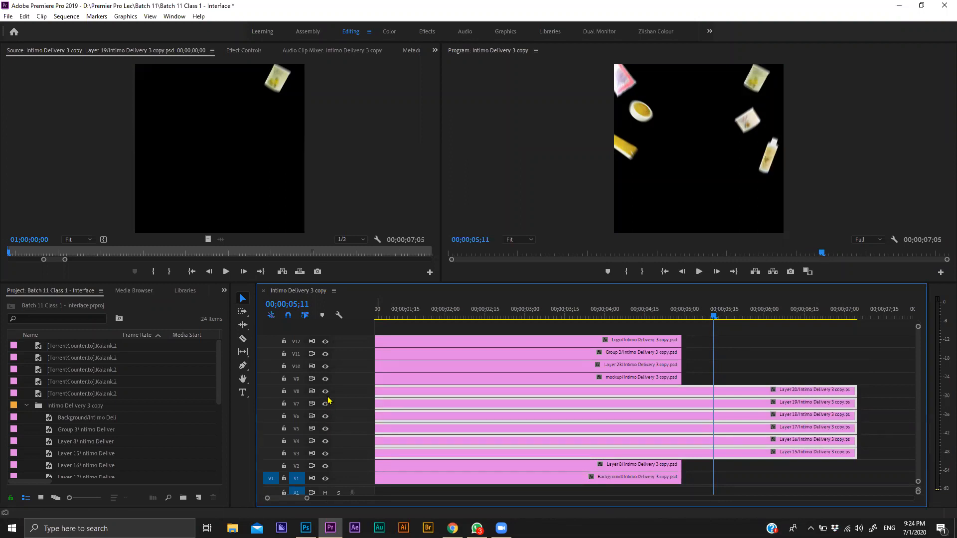
left_click(325, 441)
left_click(325, 442)
left_click(325, 454)
left_click(325, 454)
right_click(745, 454)
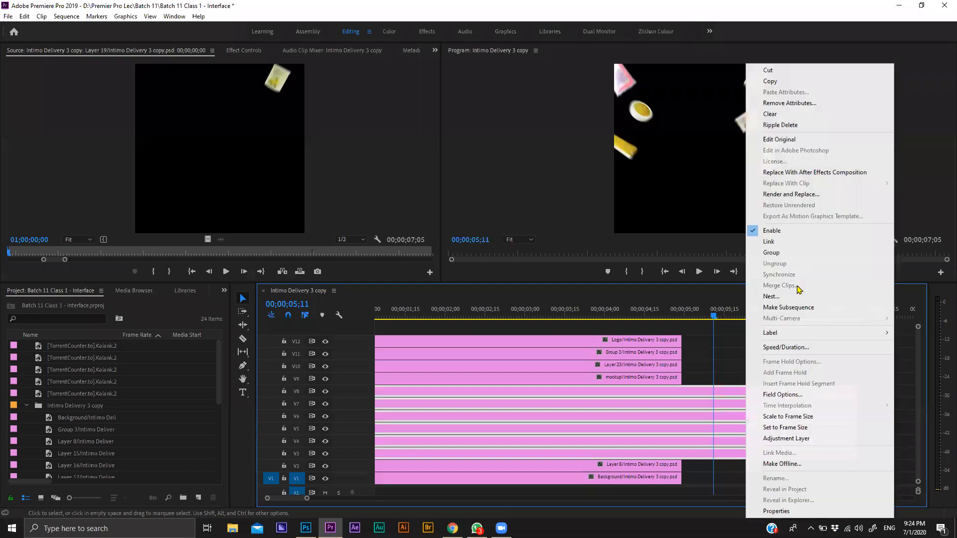
left_click(797, 296)
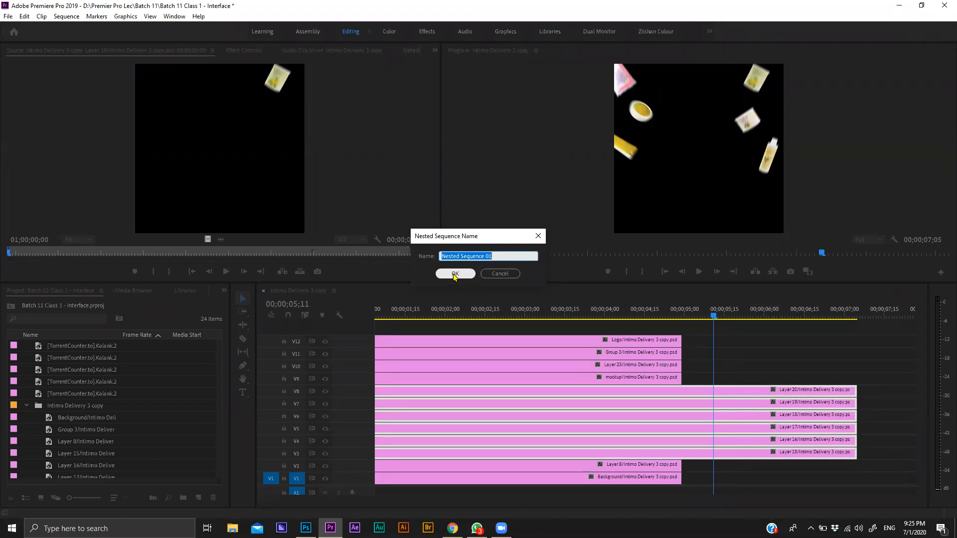
left_click(455, 274)
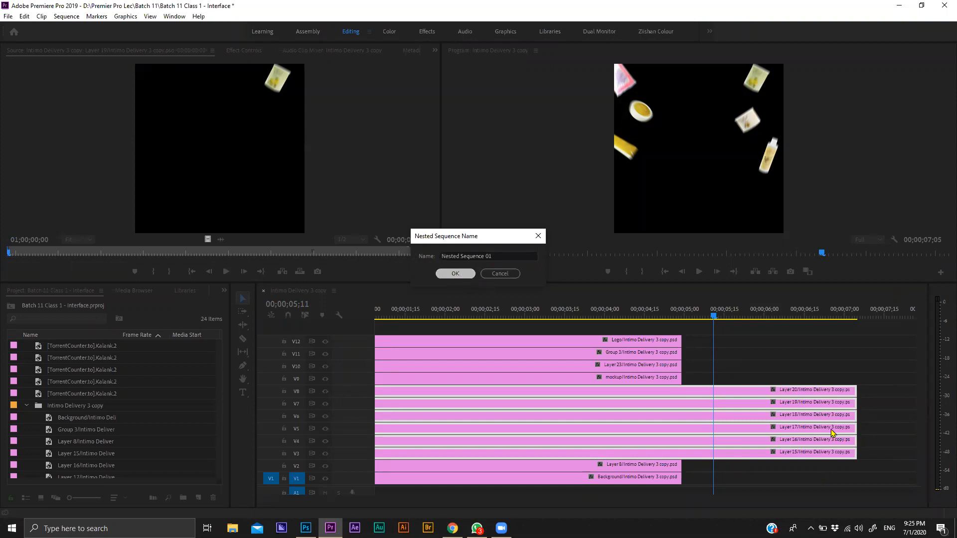
left_click(652, 453)
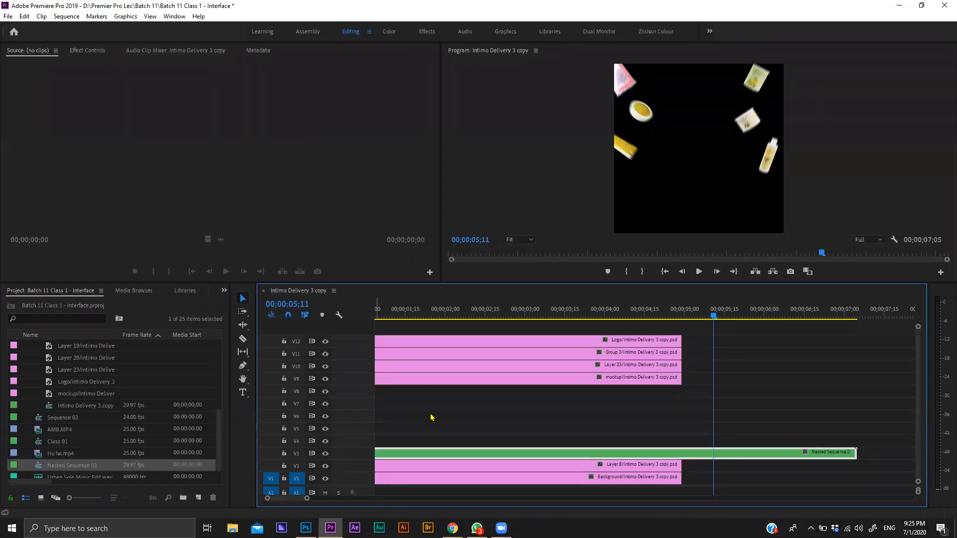
- Switch the output of V3 off and on repeatedly to check the nested layers together, leaving it on
left_click(325, 453)
left_click(325, 454)
left_click(325, 453)
left_click(325, 453)
left_click(325, 454)
left_click(325, 454)
left_click(325, 454)
left_click(325, 454)
left_click(325, 454)
left_click(325, 453)
left_click(325, 453)
left_click(325, 453)
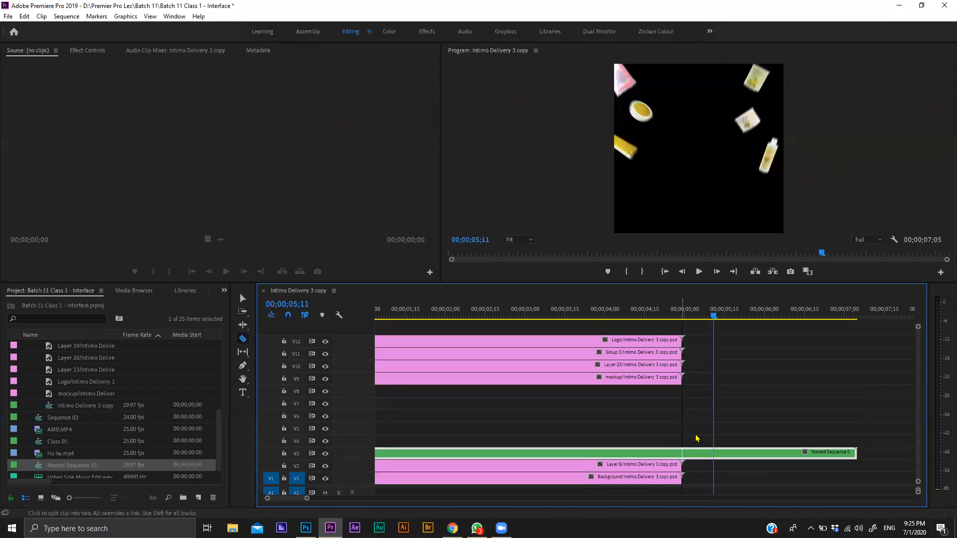
- Cut the nested clip on V3 level with the other clips' ends at 00;00;04;29 and delete the remainder
left_click(682, 452)
left_click(770, 451)
key("Delete")
- Move the mockup, Layer 23, Group 3 and Logo clips down from V9–V12 to V4–V7
left_click_drag(770, 331, 607, 444)
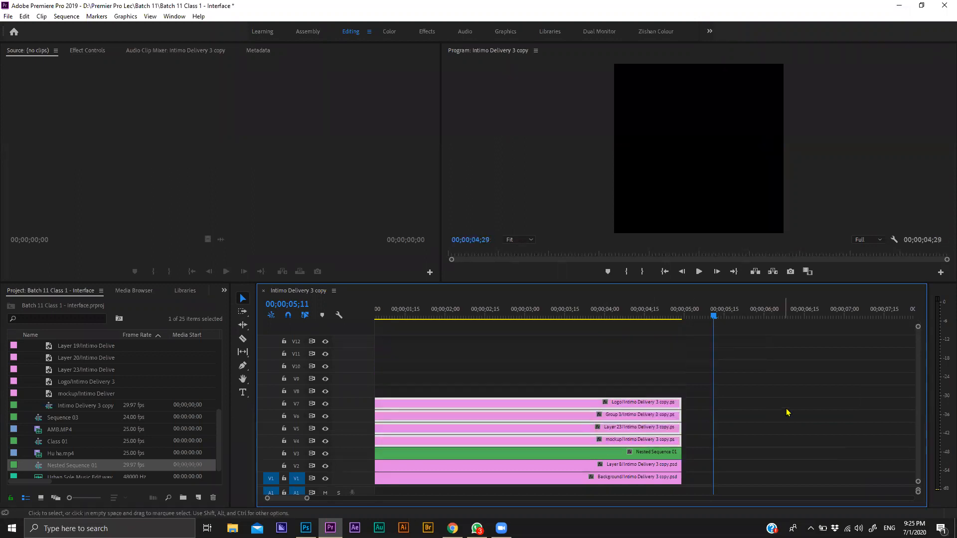
key("minus")
key("minus")
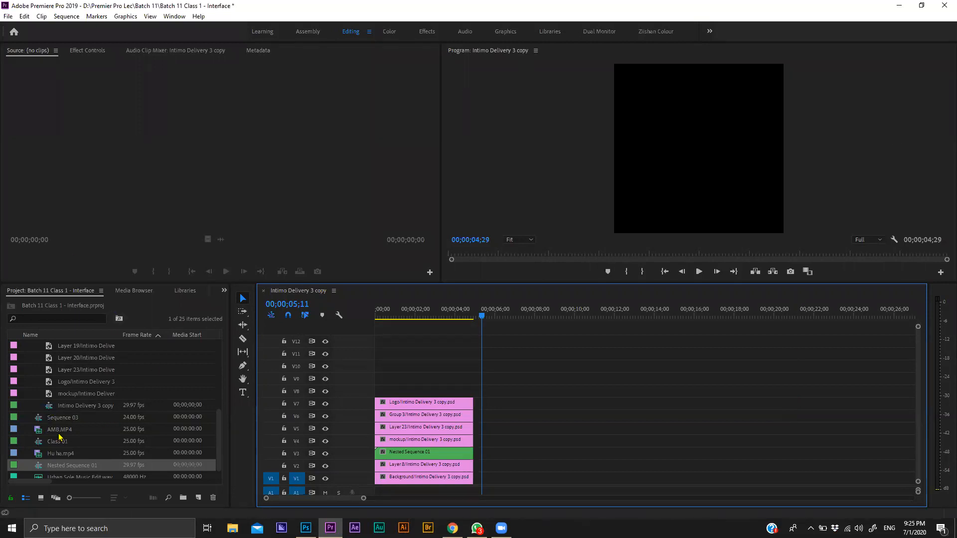
- Open Sequence 03 in the timeline
double_click(41, 419)
key("minus")
key("minus")
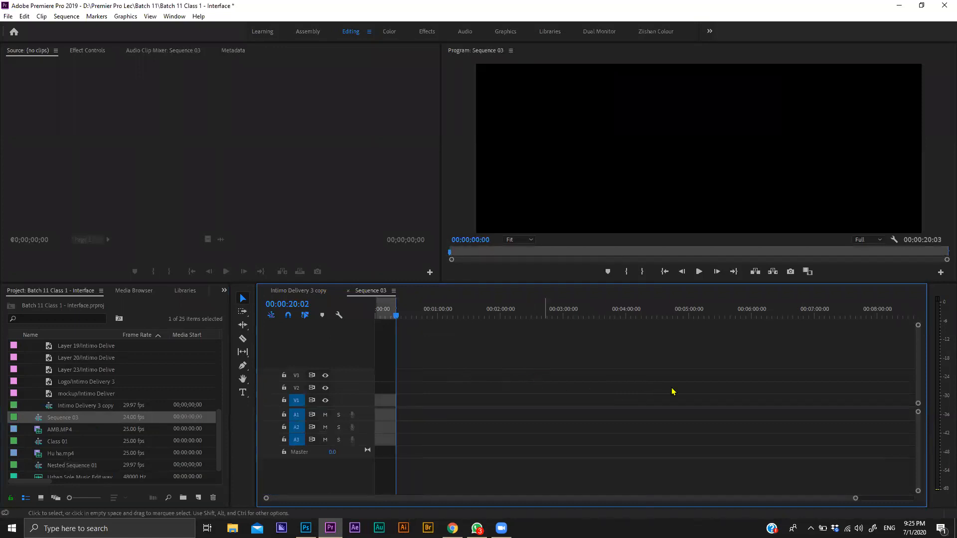
- Collapse the Intimo Delivery 3 copy bin and show the project items as icons in the Assembly workspace
scroll(85, 404, "up", 5)
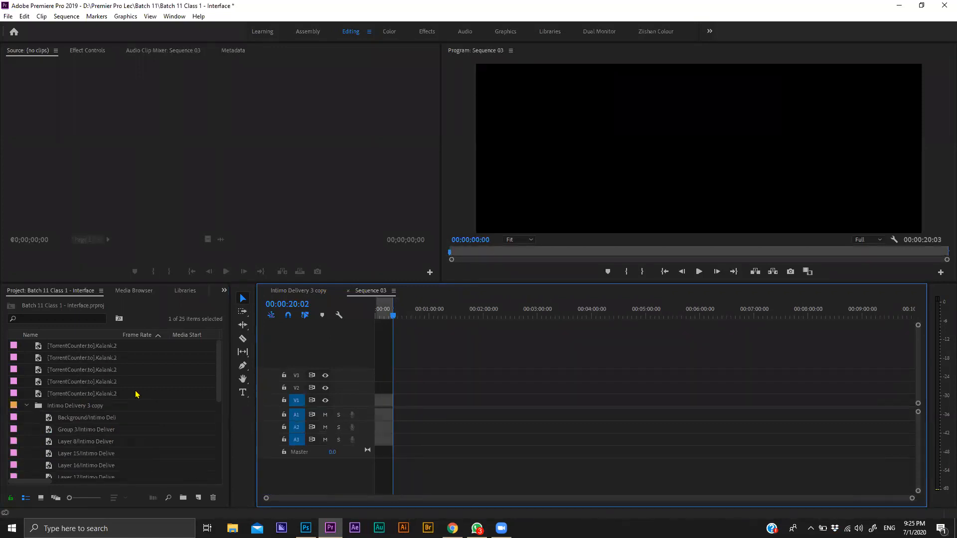
left_click(71, 417)
left_click(26, 414)
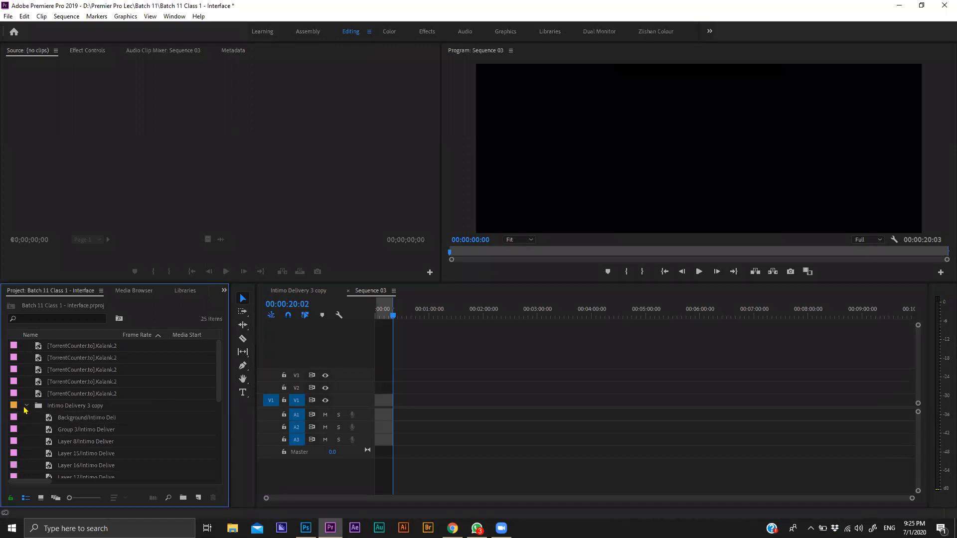
left_click(25, 408)
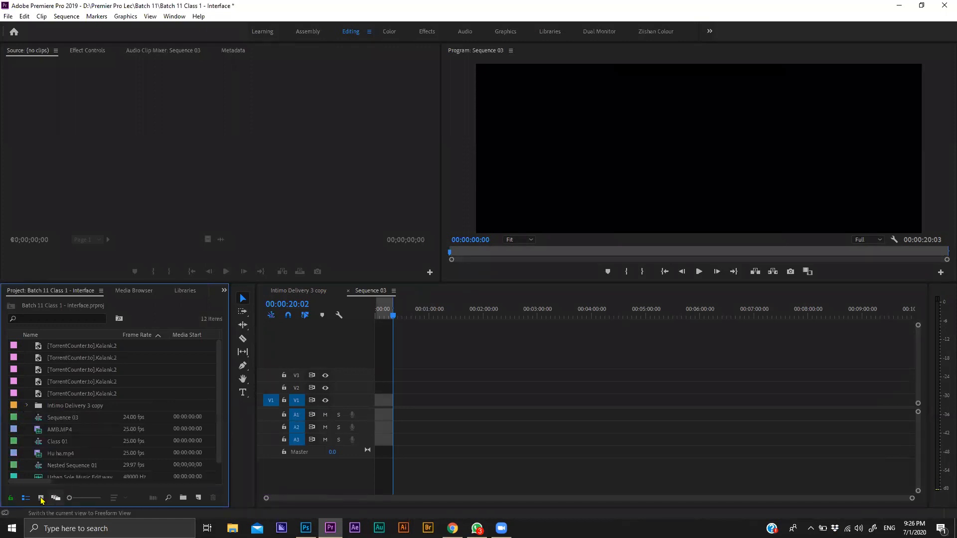
left_click(307, 33)
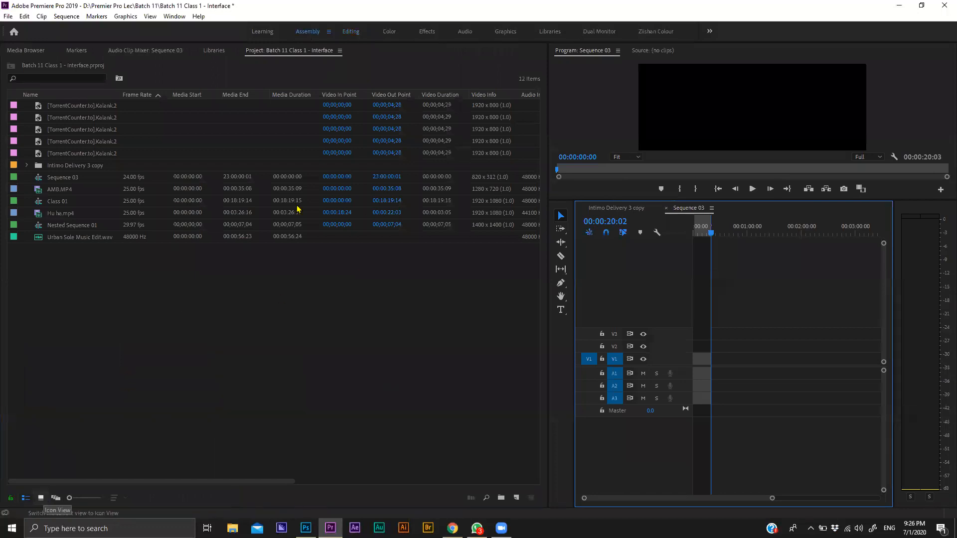
left_click(41, 498)
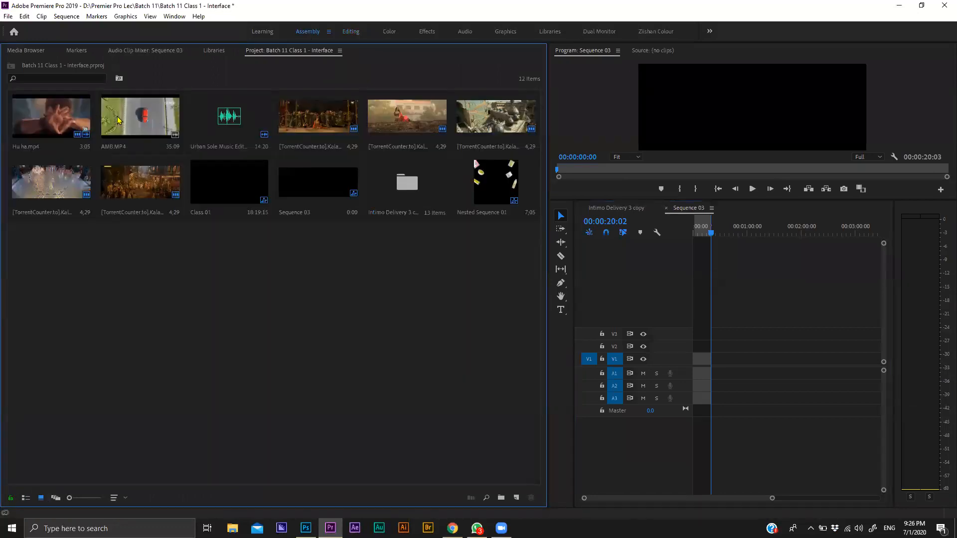
- Place the five [TorrentCounter.to] Kalank stills together on V1 at the start of Sequence 03
left_click(327, 115)
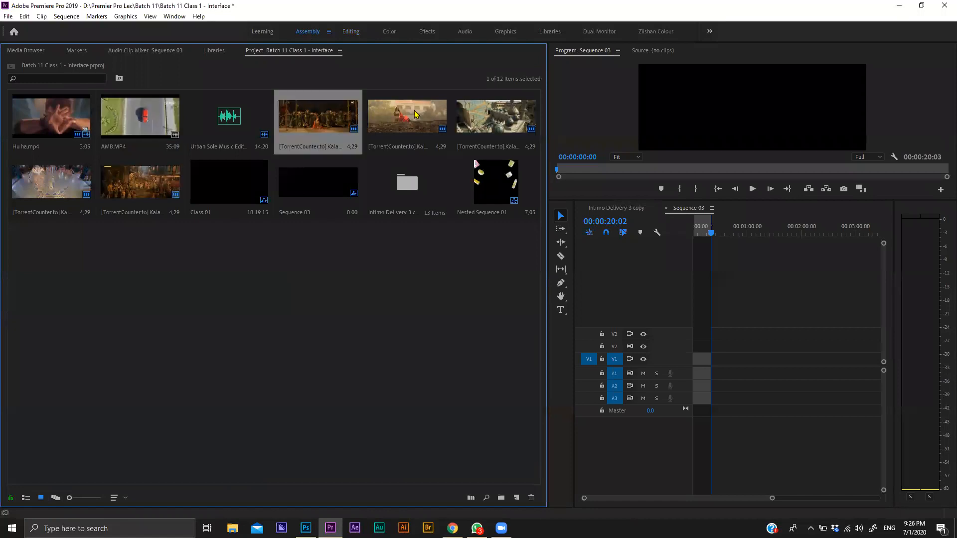
left_click(414, 114)
left_click(473, 114)
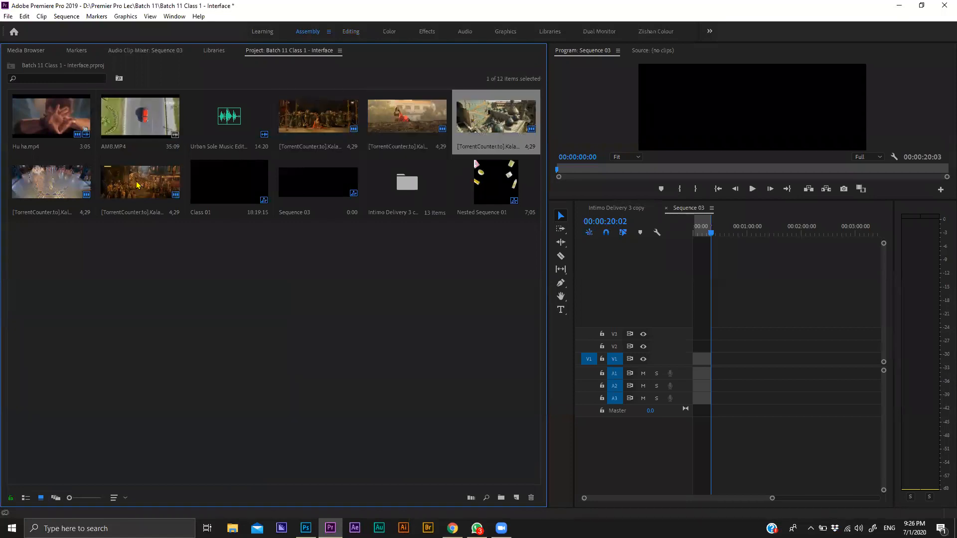
key("Right")
key("Right")
left_click(310, 118)
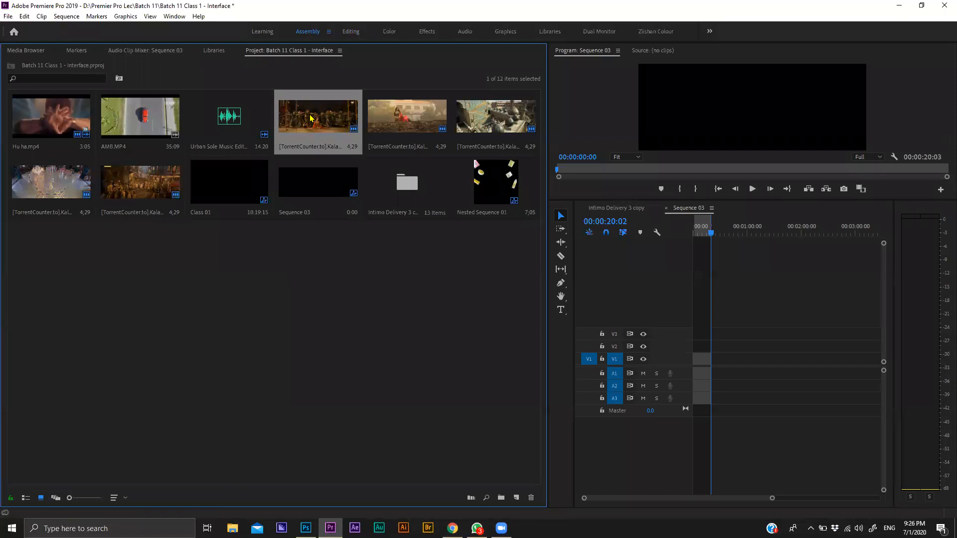
left_click(149, 195, "shift")
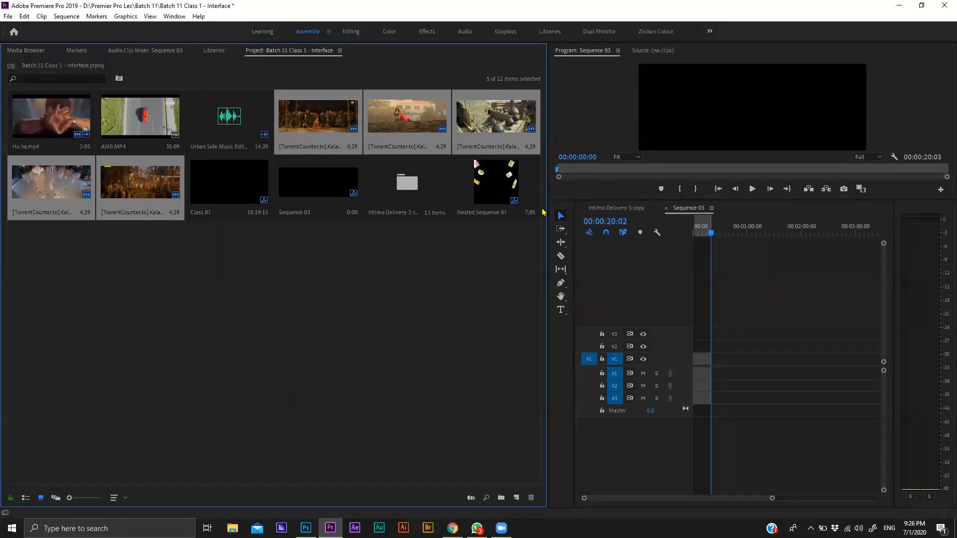
left_click_drag(548, 209, 273, 123)
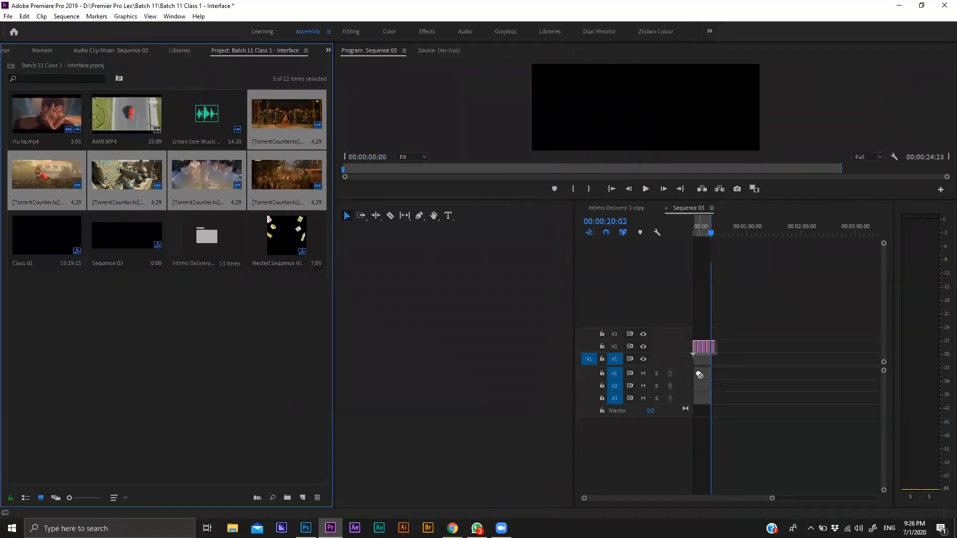
left_click_drag(703, 358, 702, 363)
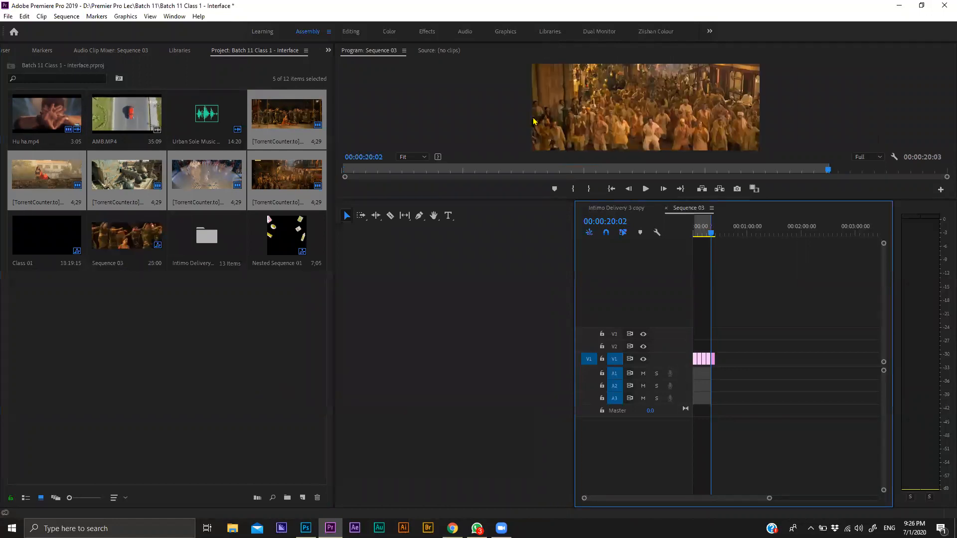
- Return to the Editing workspace with the project items shown as a list, and enlarge the monitors above the timeline
left_click(351, 31)
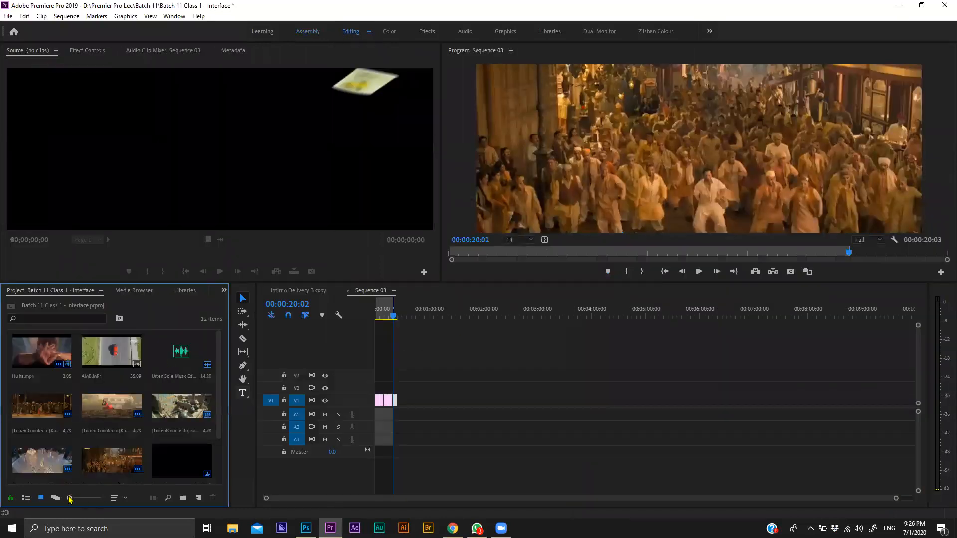
left_click(25, 498)
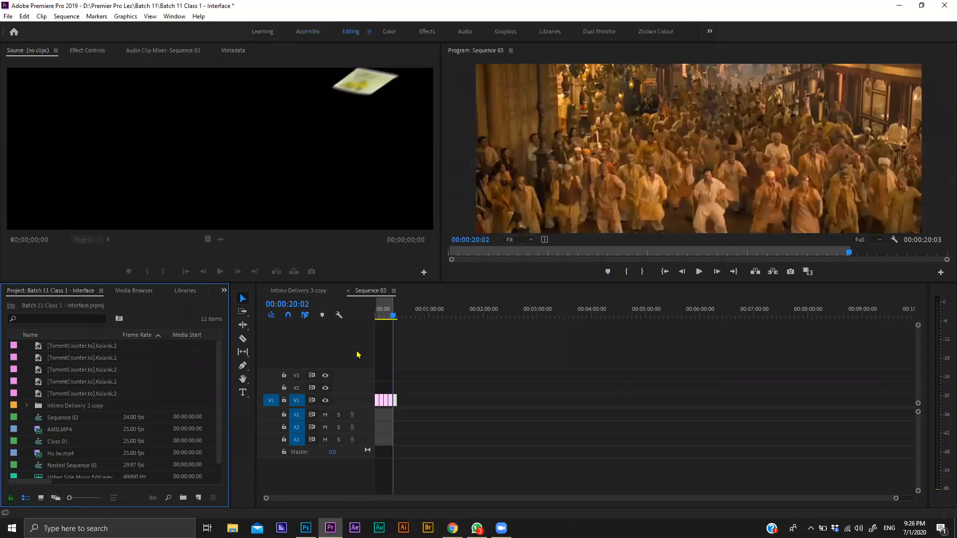
left_click(457, 291)
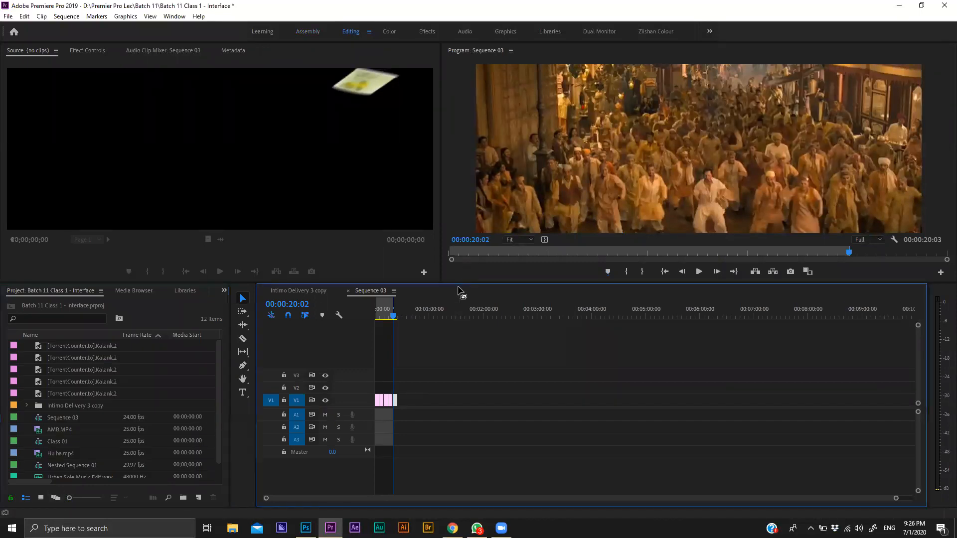
left_click_drag(456, 284, 455, 387)
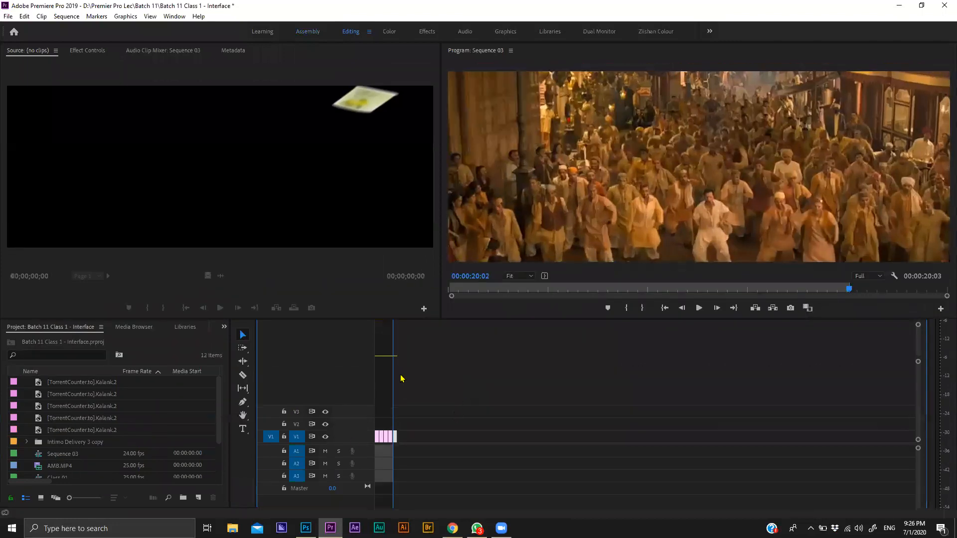
- Transfer the five stills from Sequence 03 to V1 of the Class 01 sequence, closing Sequence 03
left_click_drag(472, 443, 375, 381)
left_click(348, 309)
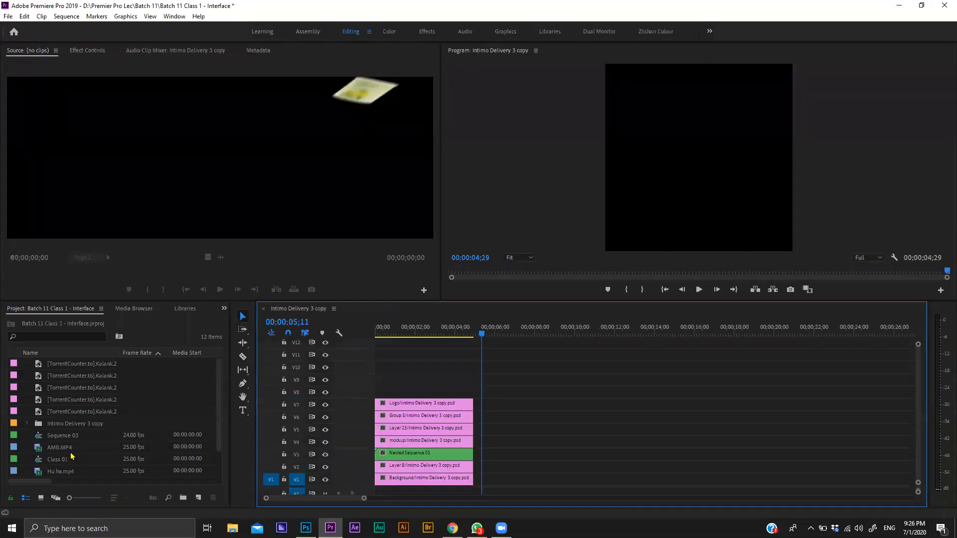
scroll(52, 465, "down", 1)
double_click(43, 436)
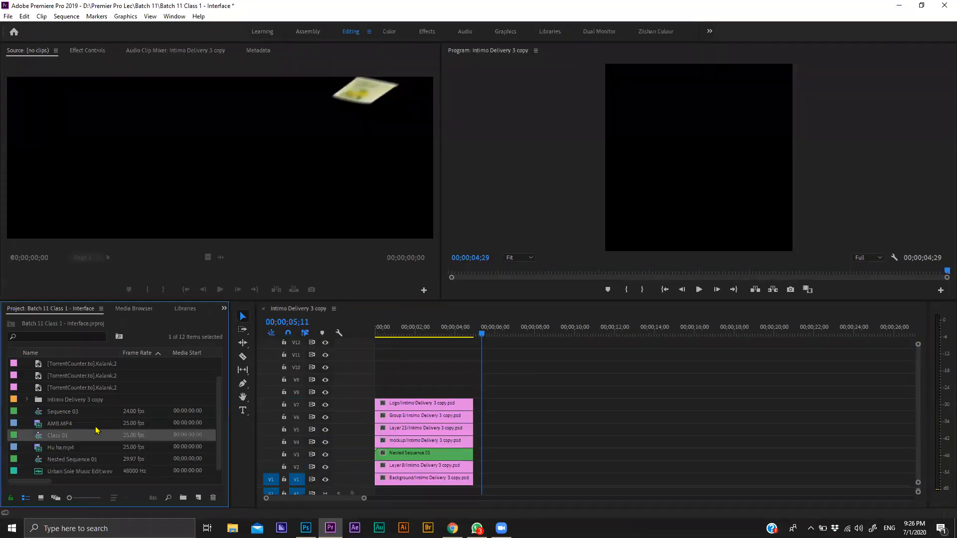
key("ctrl+v")
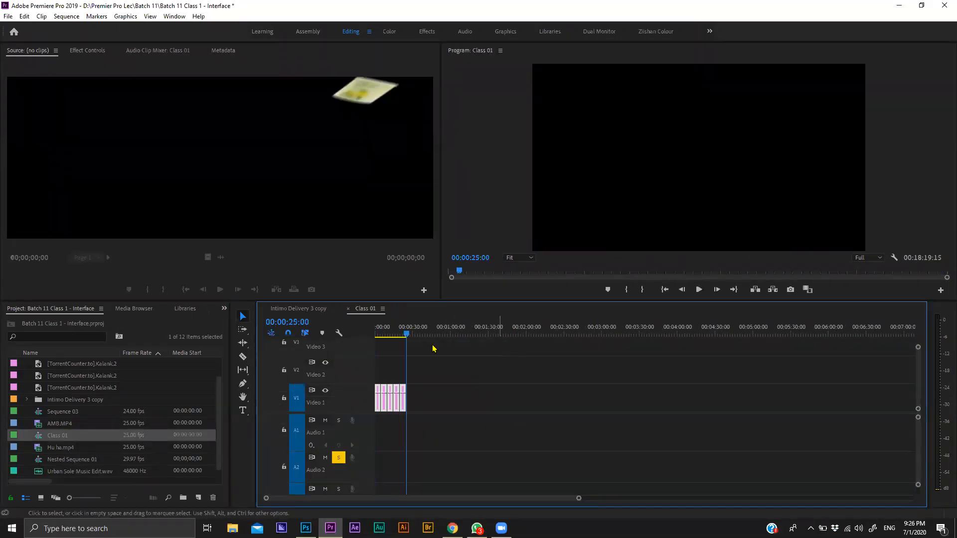
- Preview the pasted stills in Class 01 and return the playhead to the start of the sequence
left_click(390, 334)
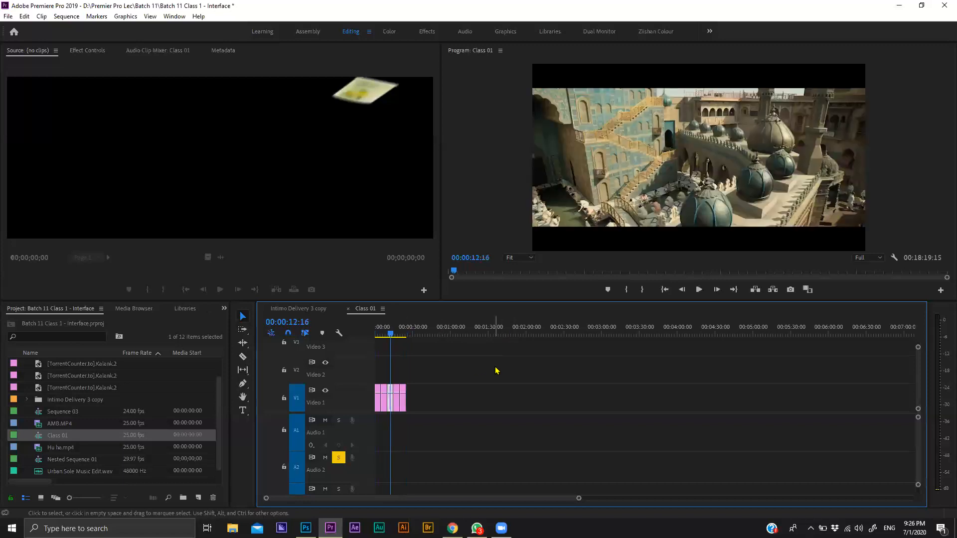
key("=")
key("=")
key("=")
left_click(429, 333)
key("Home")
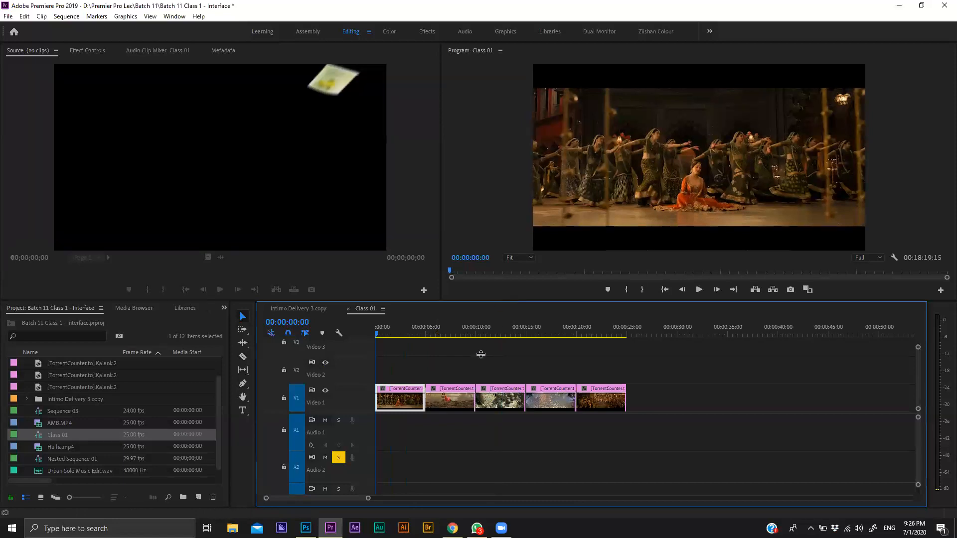
- Show the selected still's effect settings and play the Class 01 sequence, stopping at 00:00:18:16
left_click(94, 51)
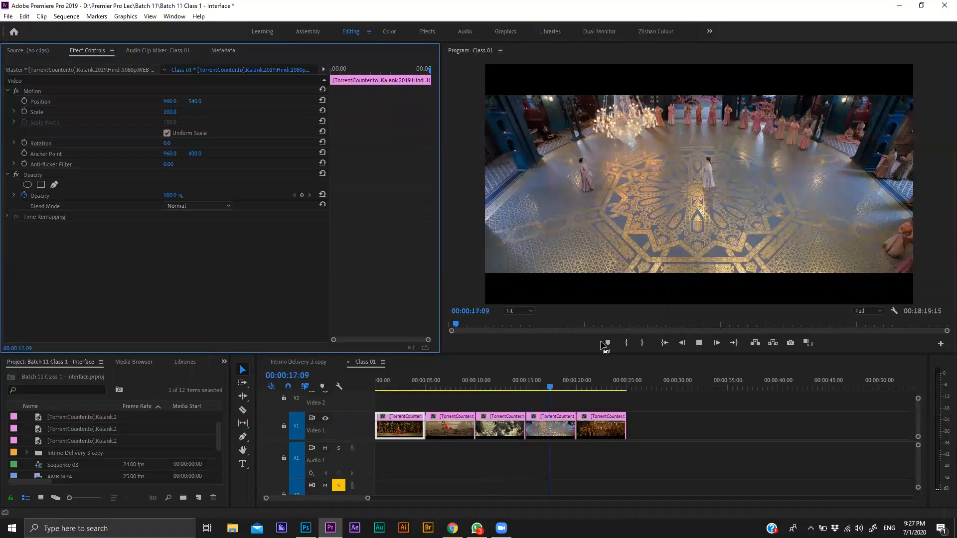
key("space")
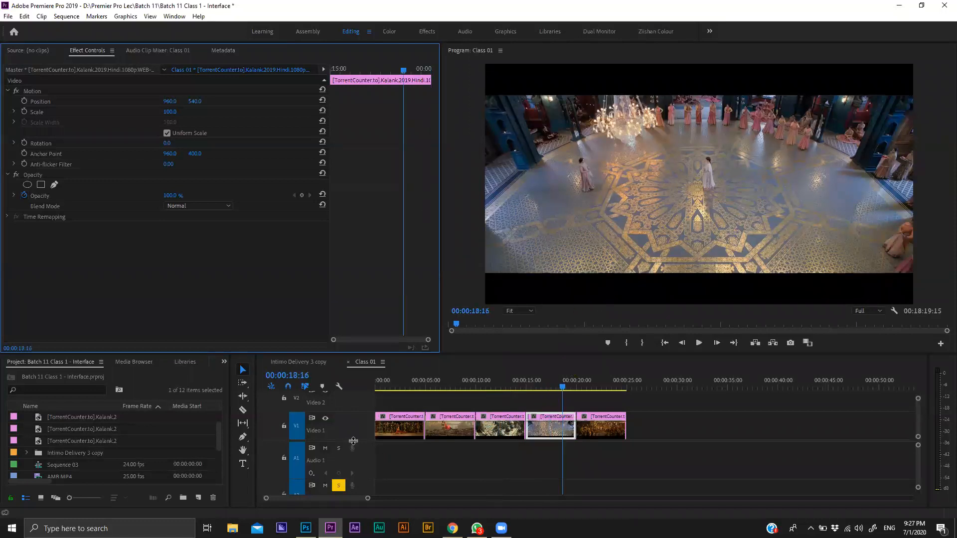
scroll(396, 406, "up", 2)
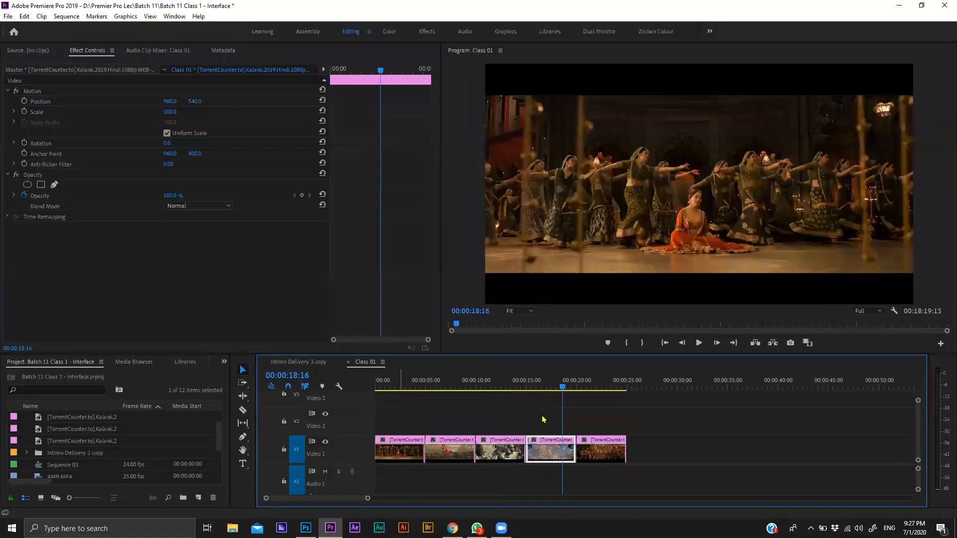
- Return the playhead to the start of Class 01 and select the first still on V1
key("Home")
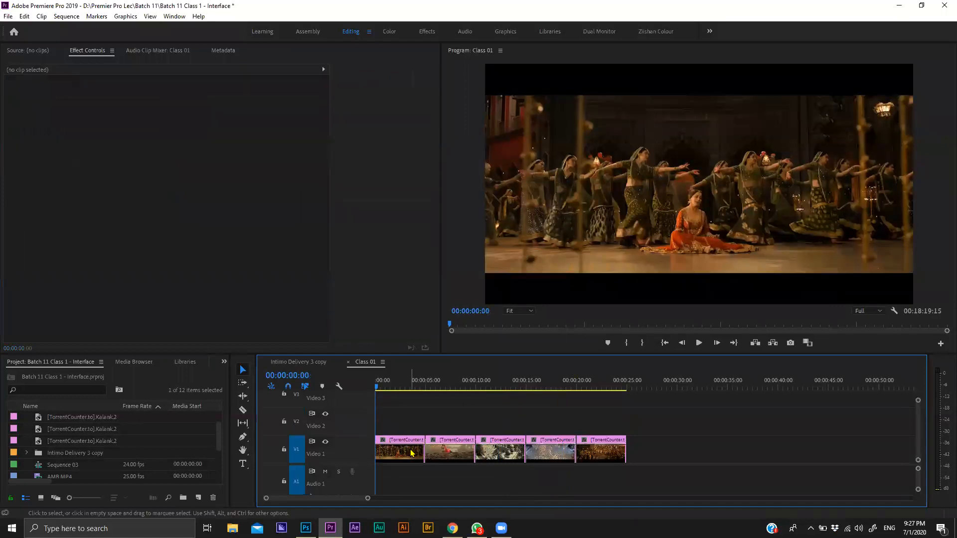
left_click(412, 453)
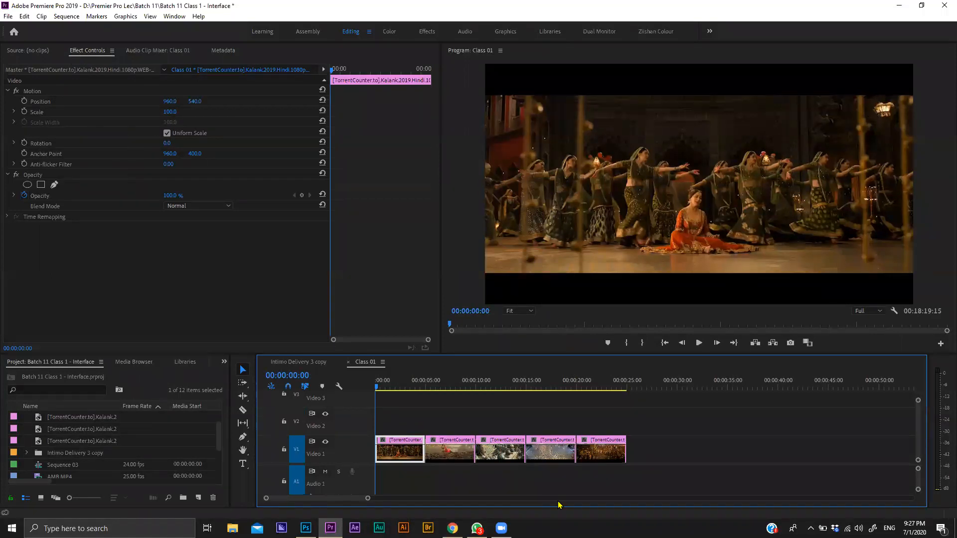
left_click(380, 454)
- Try out scale, vertical position and rotation changes on the first still, resetting its Motion settings after each trial
left_click_drag(170, 113, 5, 96)
left_click(322, 90)
left_click_drag(194, 101, 191, 104)
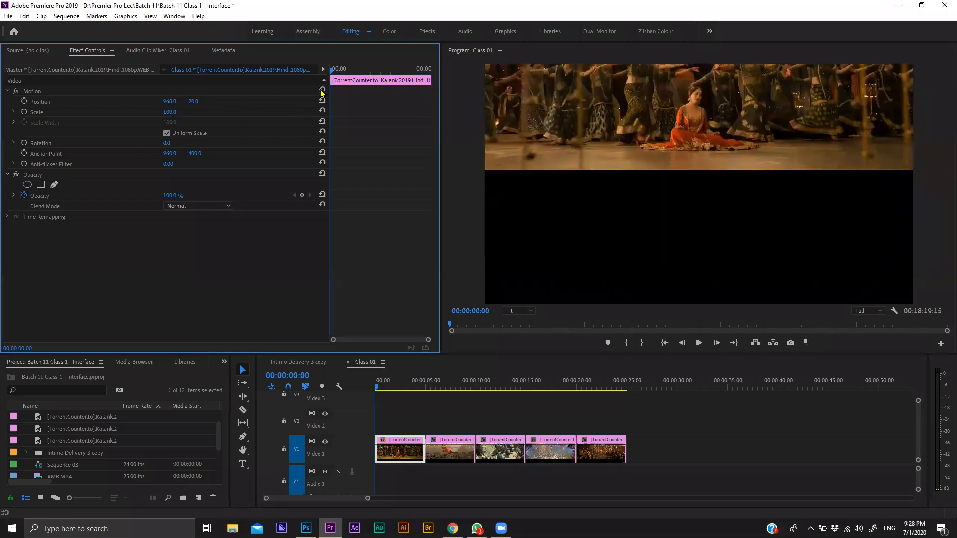
left_click(324, 93)
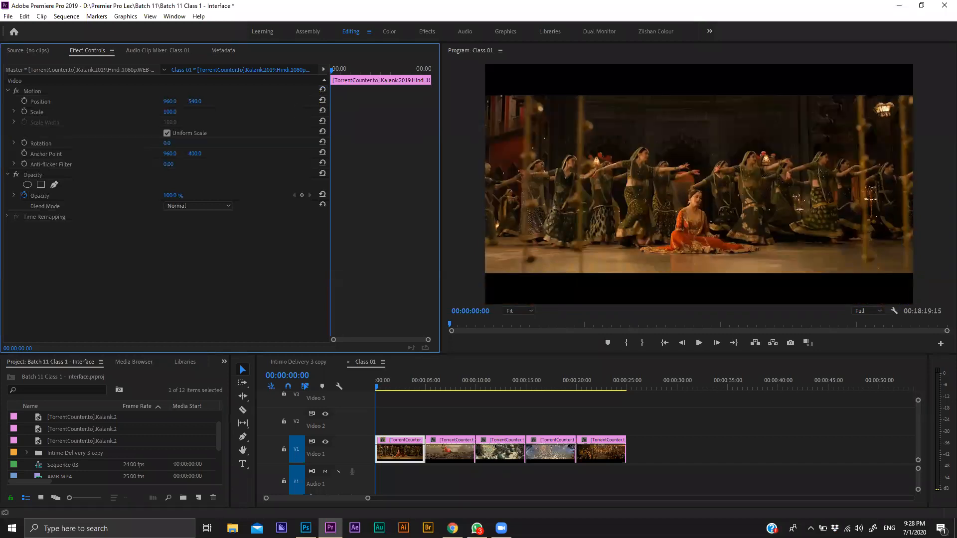
left_click_drag(167, 143, 948, 144)
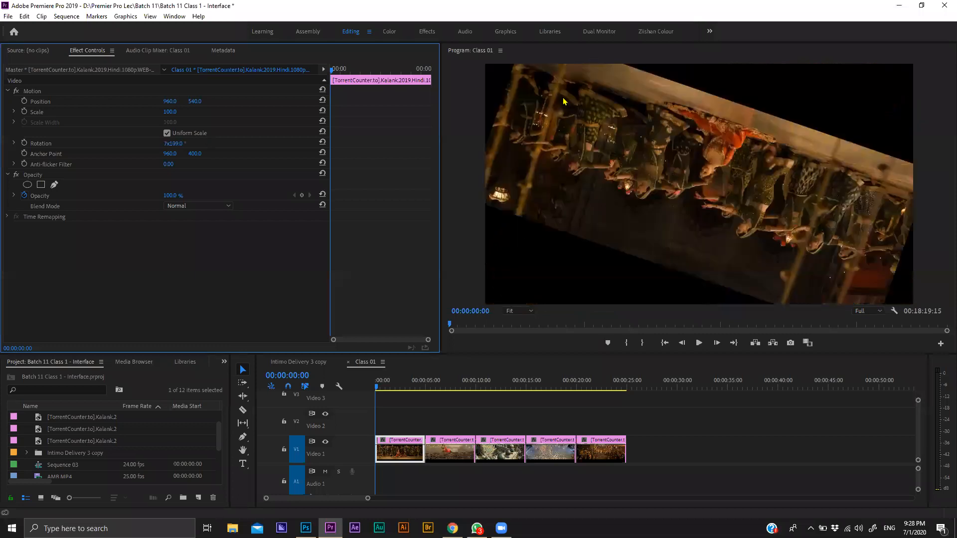
left_click(323, 90)
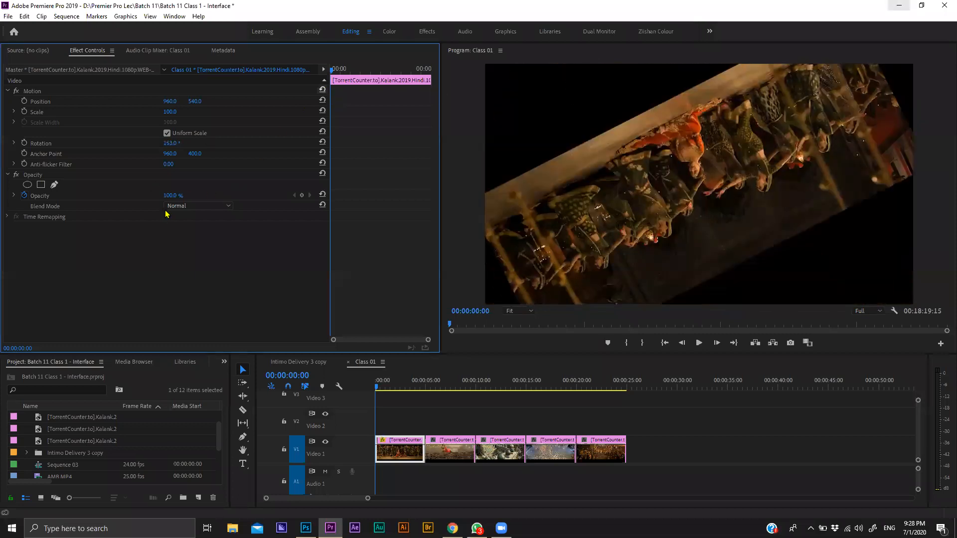
- Turn off Opacity keyframing for the first still at 100%, deleting its keyframes, and deselect the clip
mouse_move(171, 196)
left_mouse_down()
mouse_move(120, 196)
mouse_move(175, 198)
left_mouse_up()
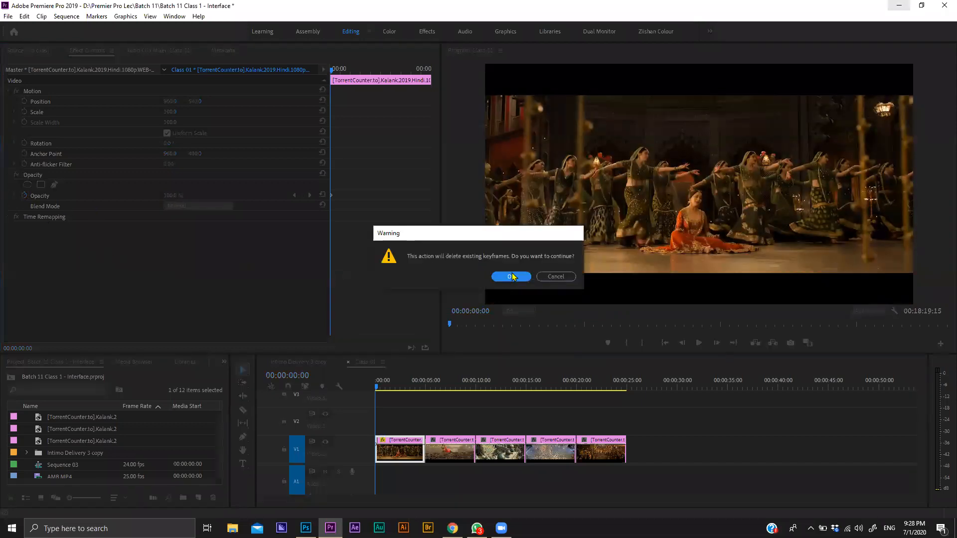
key("Return")
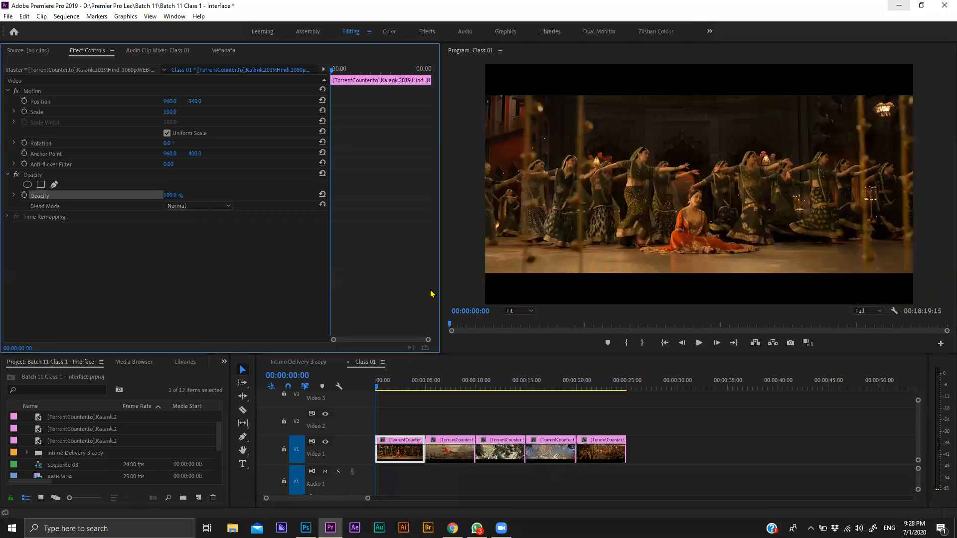
left_click(439, 380)
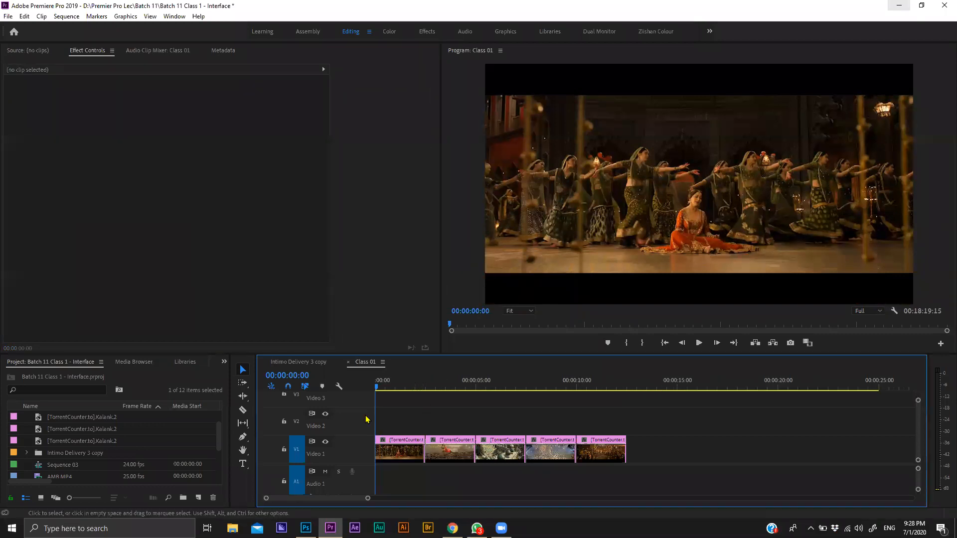
- Place Urban Sole Music Edit.wav on track A1 at the start of Class 01, making room for the audio tracks
key("=")
key("=")
key("=")
mouse_move(202, 358)
left_mouse_down()
mouse_move(207, 277)
mouse_move(201, 356)
left_mouse_up()
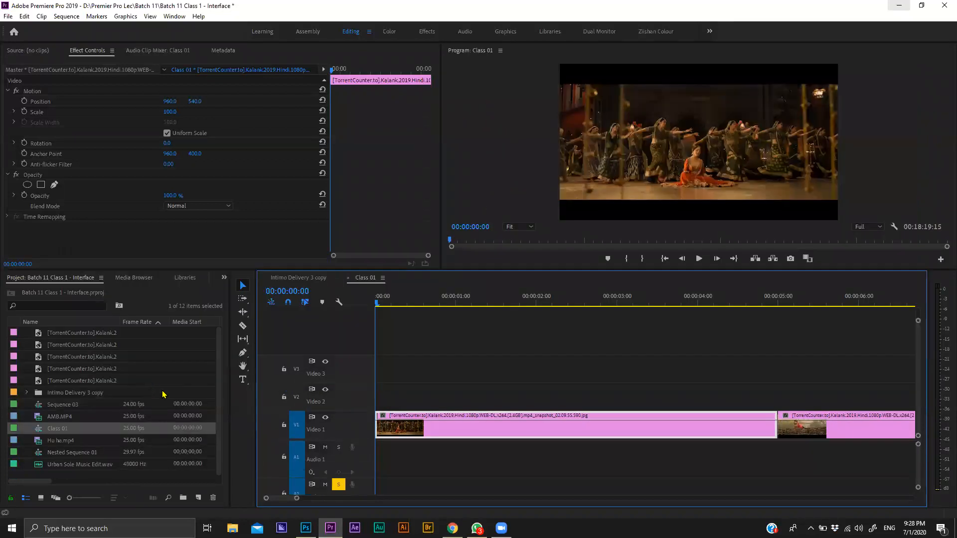
left_click(467, 392)
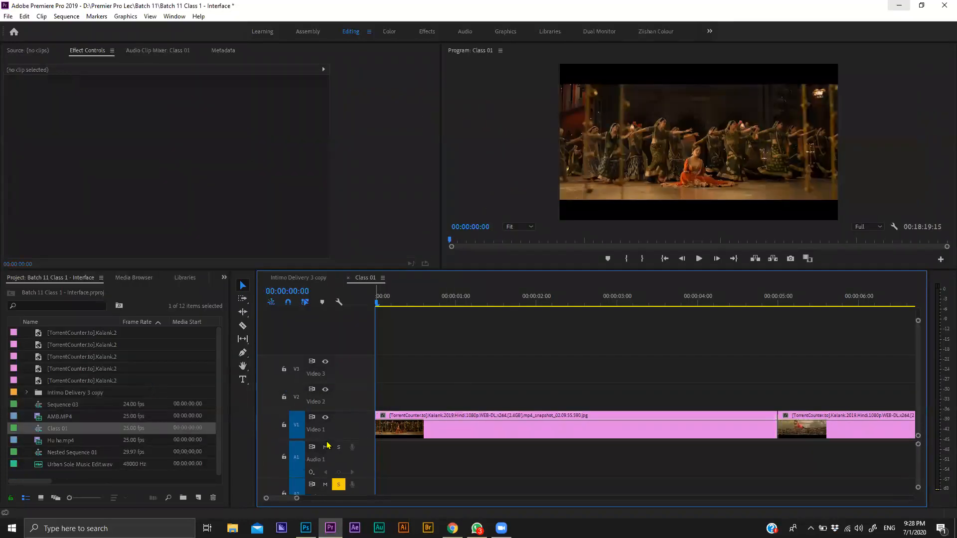
left_click_drag(326, 440, 326, 395)
left_click_drag(37, 467, 379, 416)
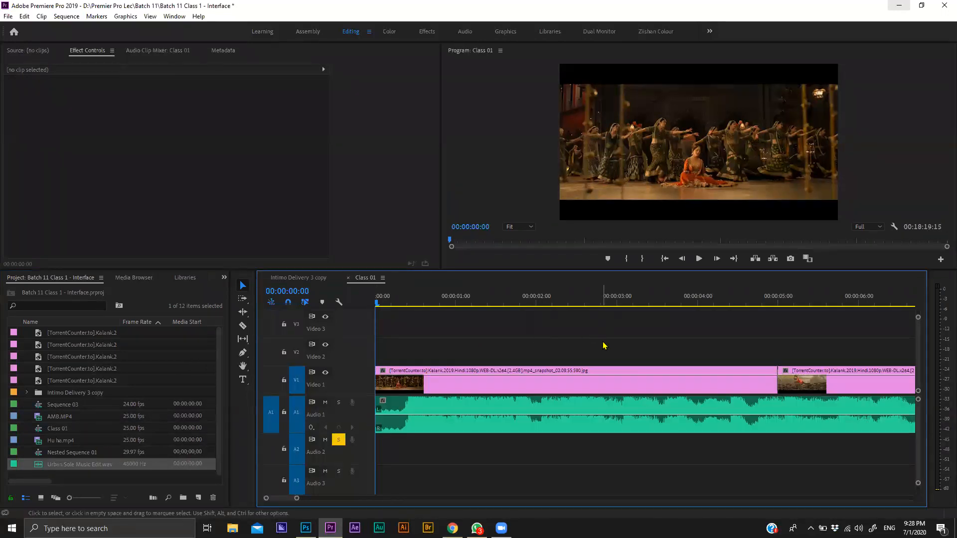
key("minus")
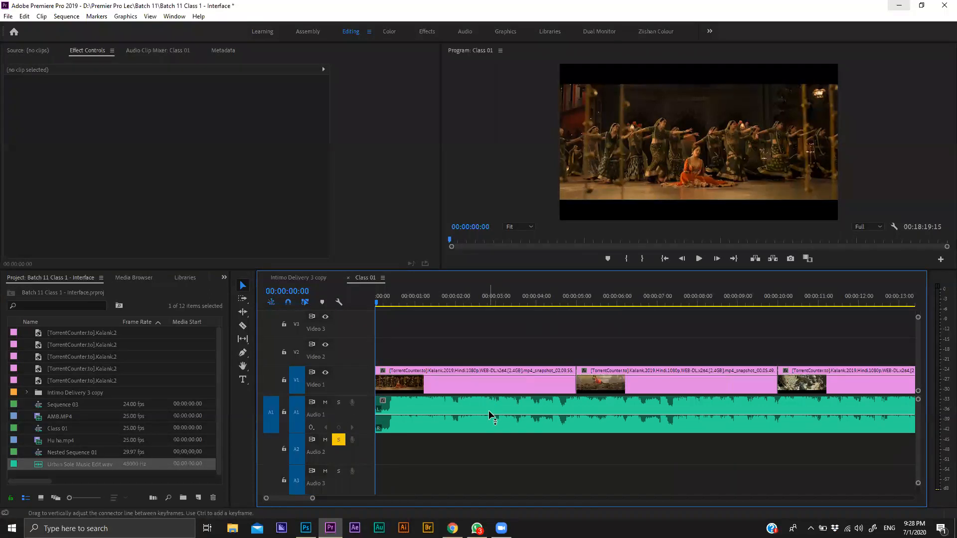
- Adjust the music clip's audio gain by -5 dB
left_click(491, 415)
type("g")
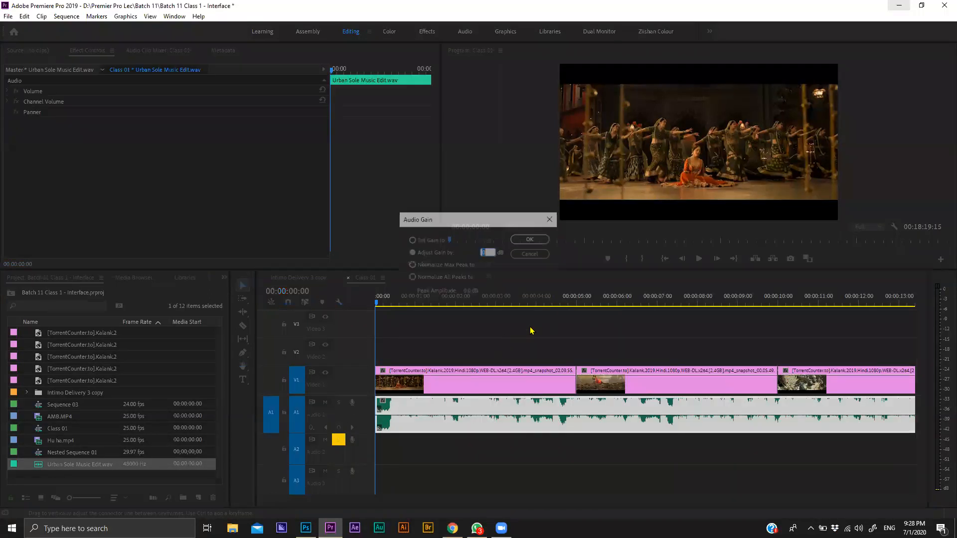
type("-5")
key("Return")
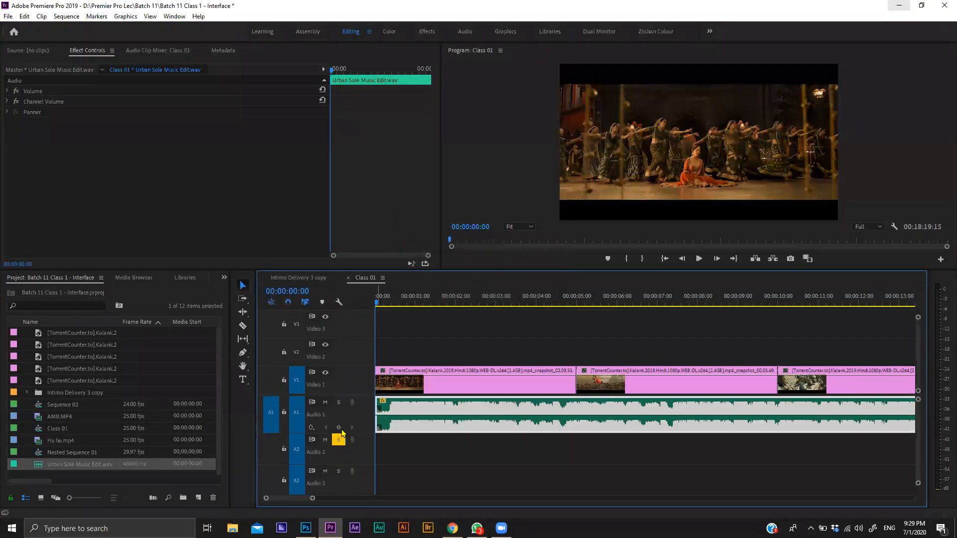
- Play the sequence with the music, enlarging track A1 and checking the system speaker volume
key("space")
scroll(344, 437, "up", 4)
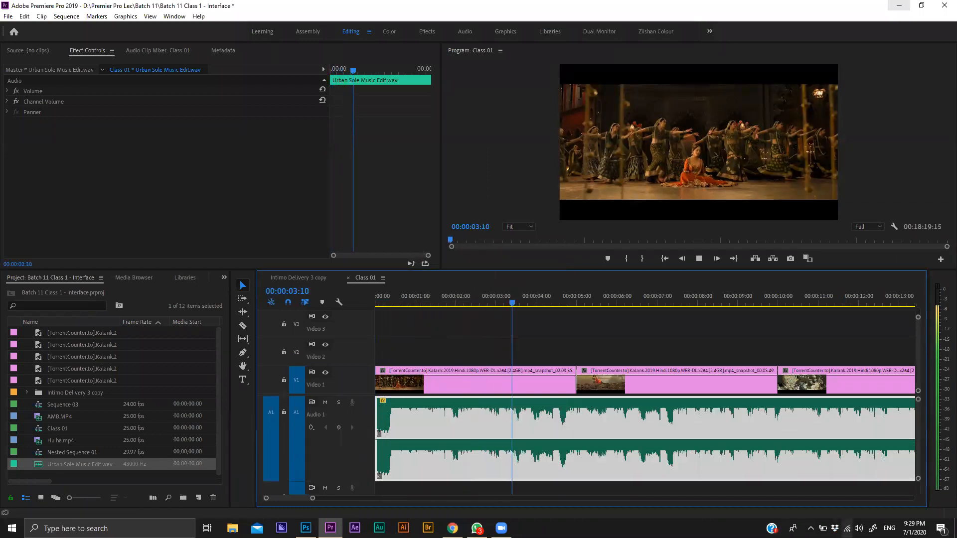
left_click(859, 526)
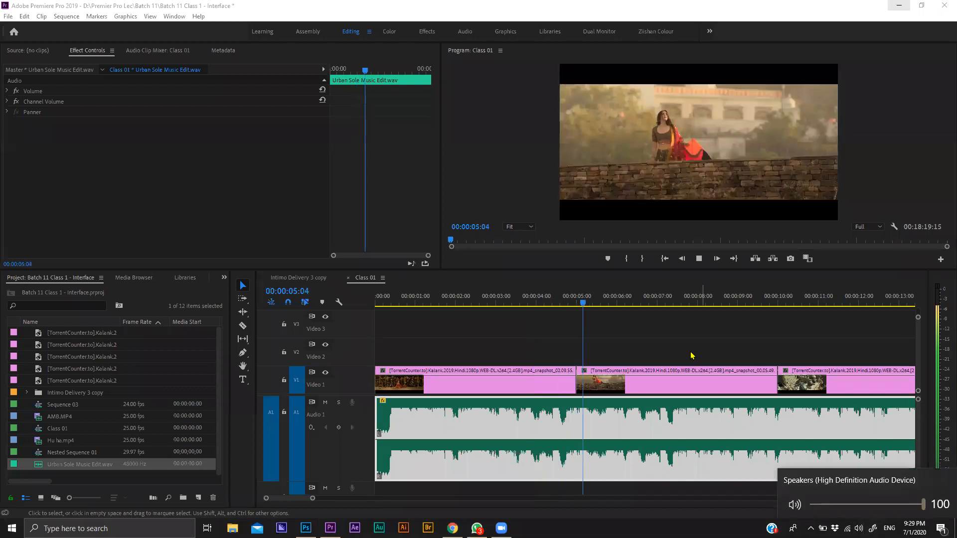
left_click(691, 355)
key("space")
- Replay Class 01 from the start with the solo on track A2 turned off
left_click(594, 446)
left_click(338, 488)
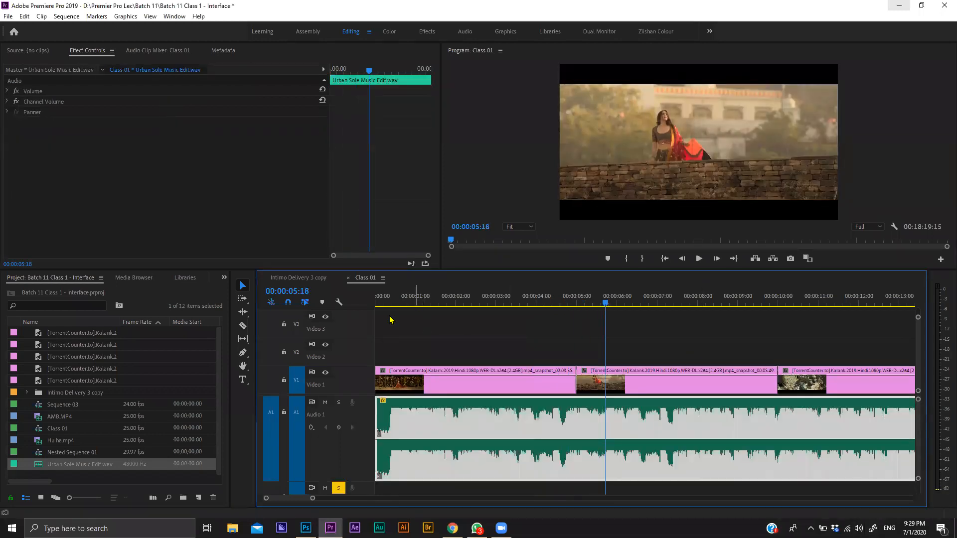
key("Home")
key("space")
left_click(338, 488)
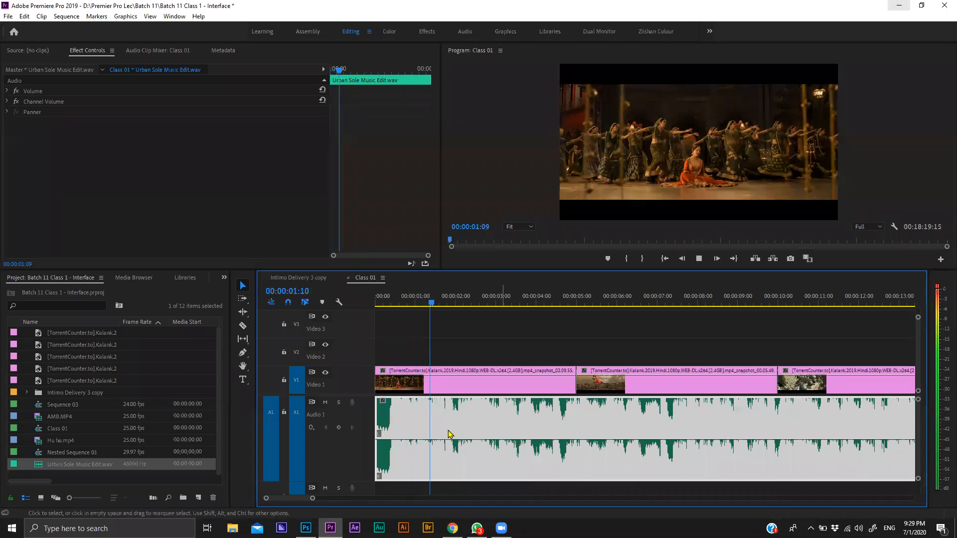
- Lower the music clip's audio gain by 6 dB
key("=")
type("g6")
key("Return")
- Cut the quiet opening off the music clip and align the remainder with the start of the sequence
left_click(405, 433)
key("v")
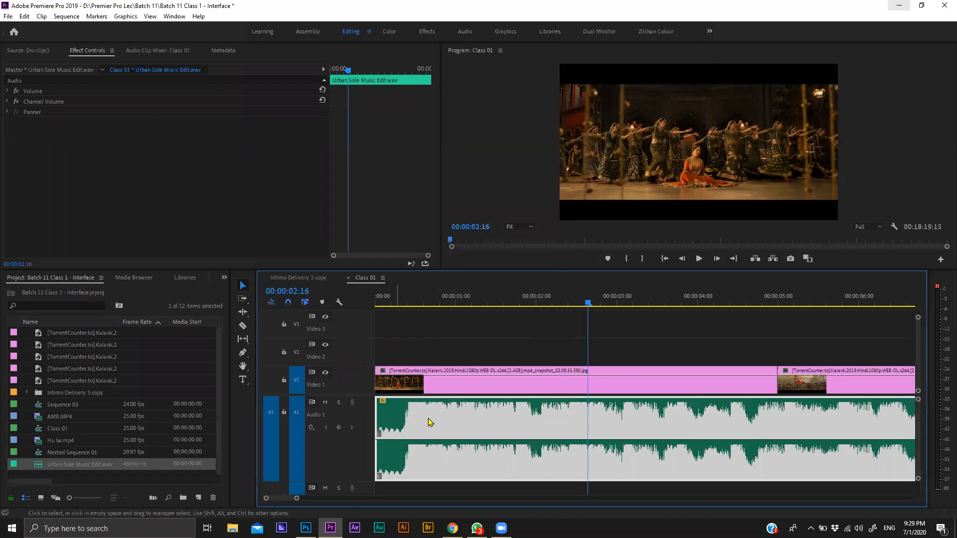
left_click_drag(429, 419, 400, 420)
- Select the first still with the playhead at the sequence start and enlarge the monitors above the timeline
left_click(435, 324)
left_click(415, 384)
key("Home")
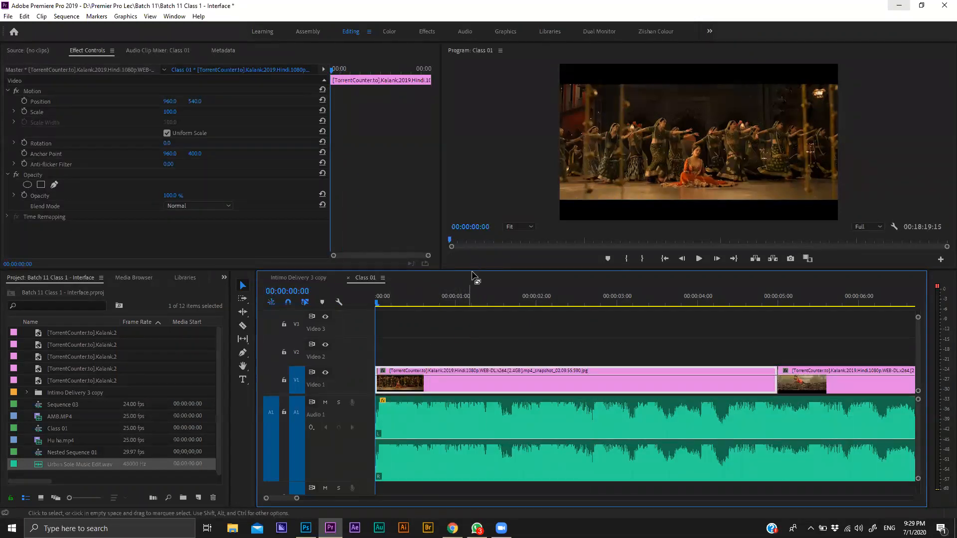
left_click_drag(458, 270, 458, 327)
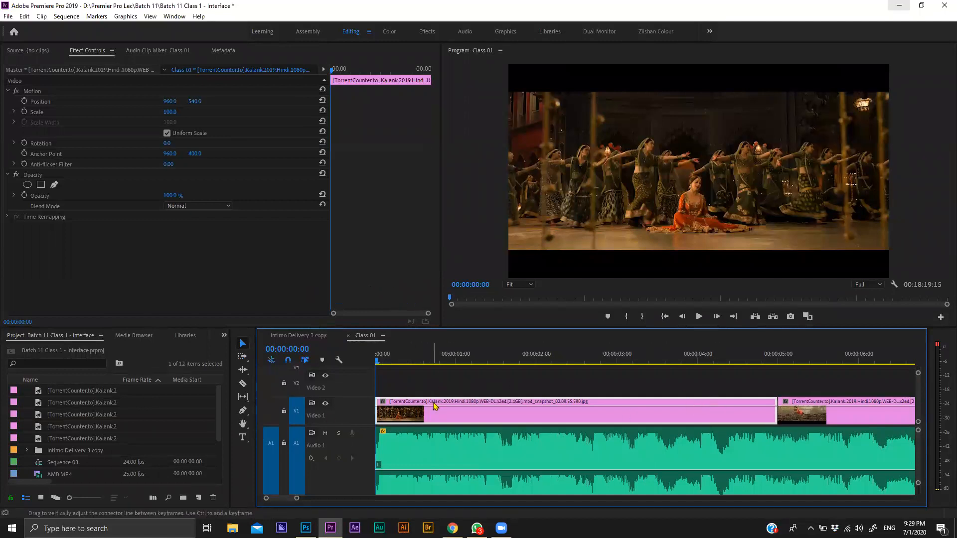
- Start keyframing the first still's Scale at the clip's beginning and move the playhead to 00:00:04:07
left_click(25, 119)
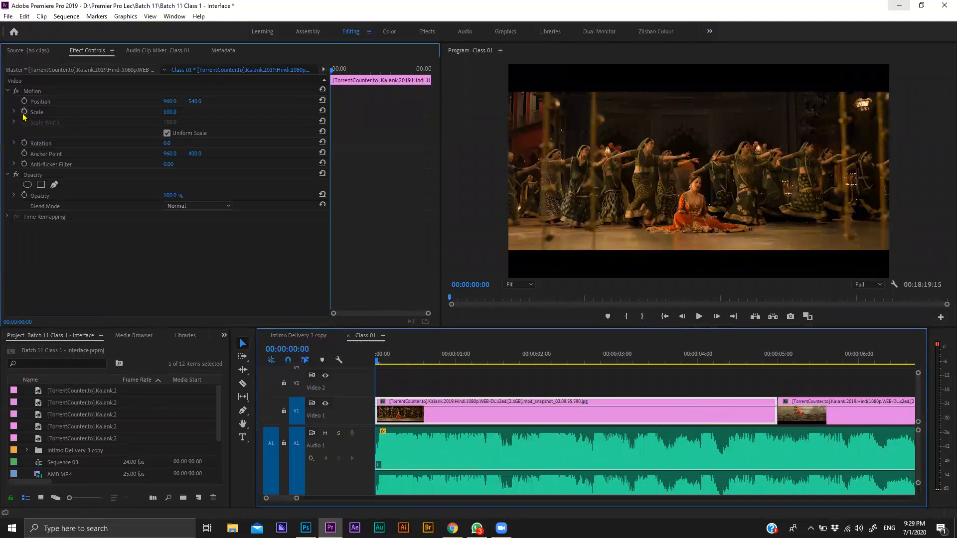
left_click(36, 112)
left_click(420, 361)
left_click_drag(616, 398, 718, 419)
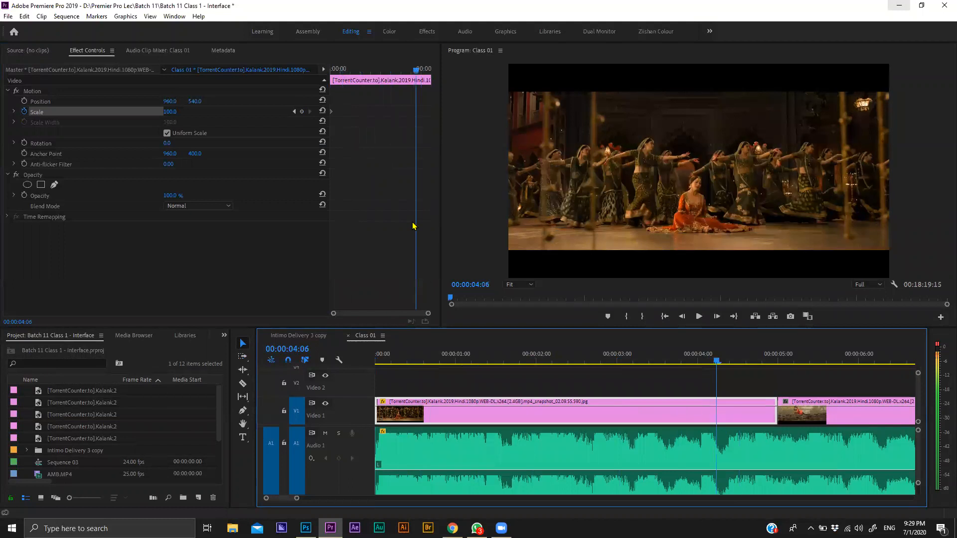
left_click(171, 112)
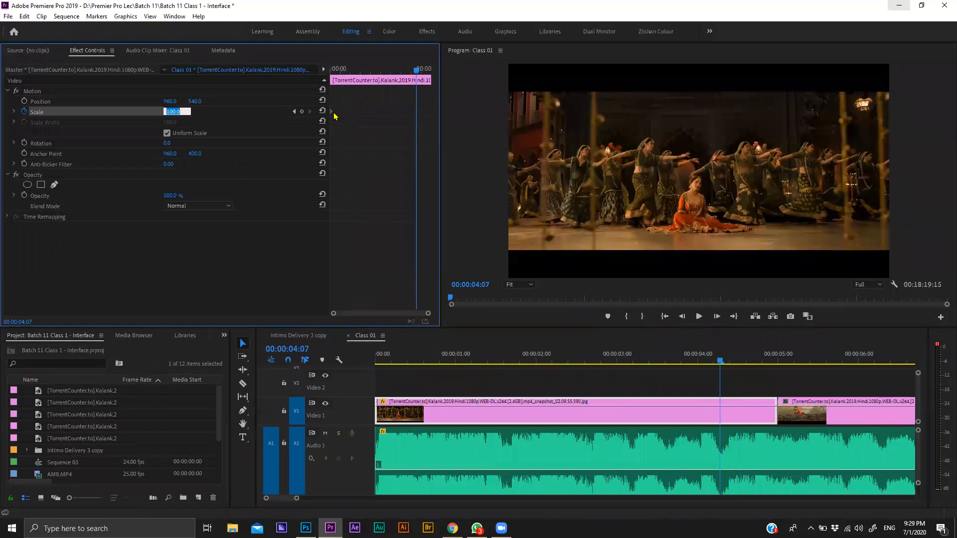
- Reposition the Scale keyframe near the clip's beginning and turn Scale keyframing off, deleting the existing keyframe
left_click(24, 111)
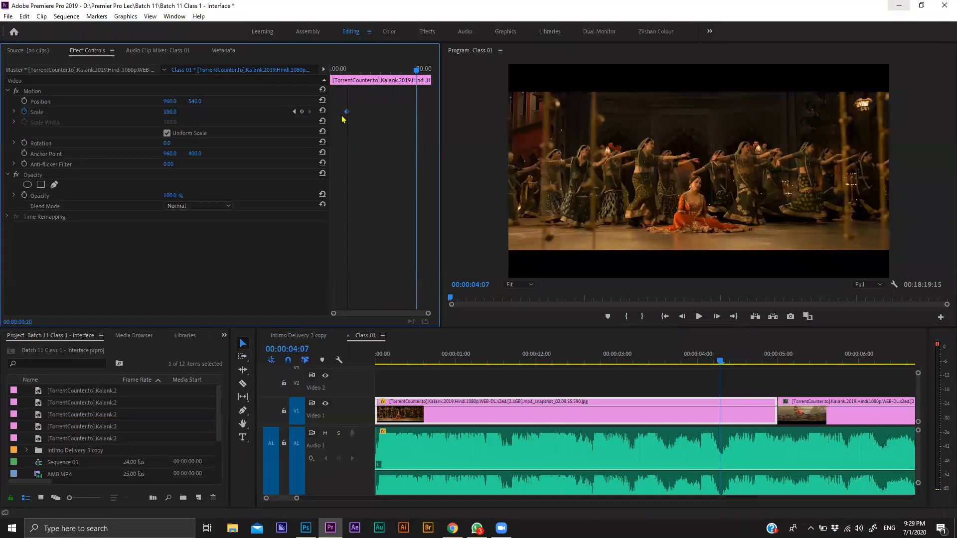
left_click(407, 361)
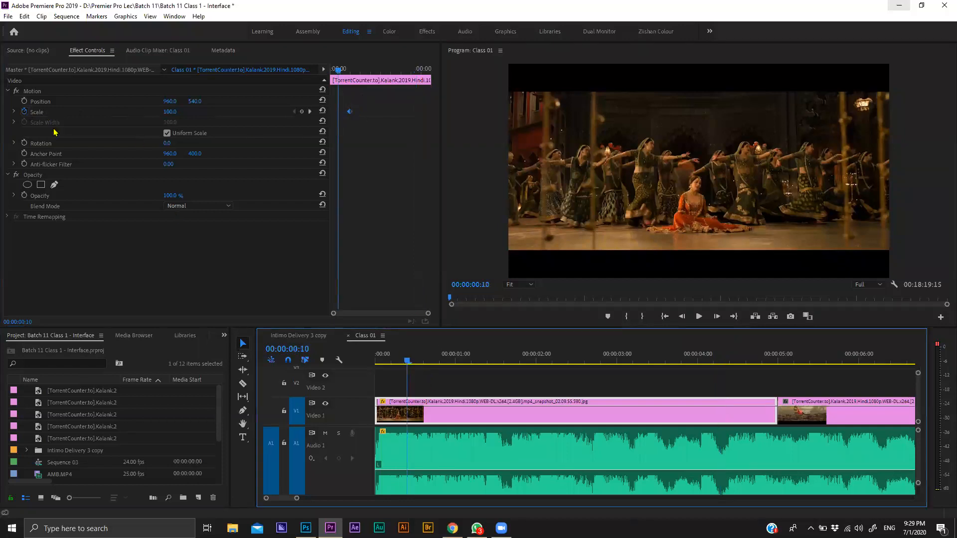
left_click(25, 112)
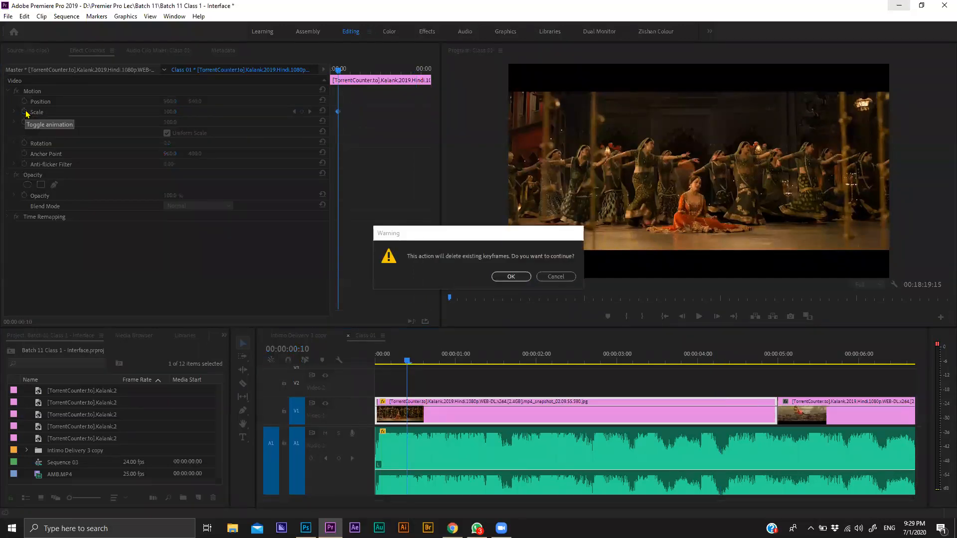
key("Return")
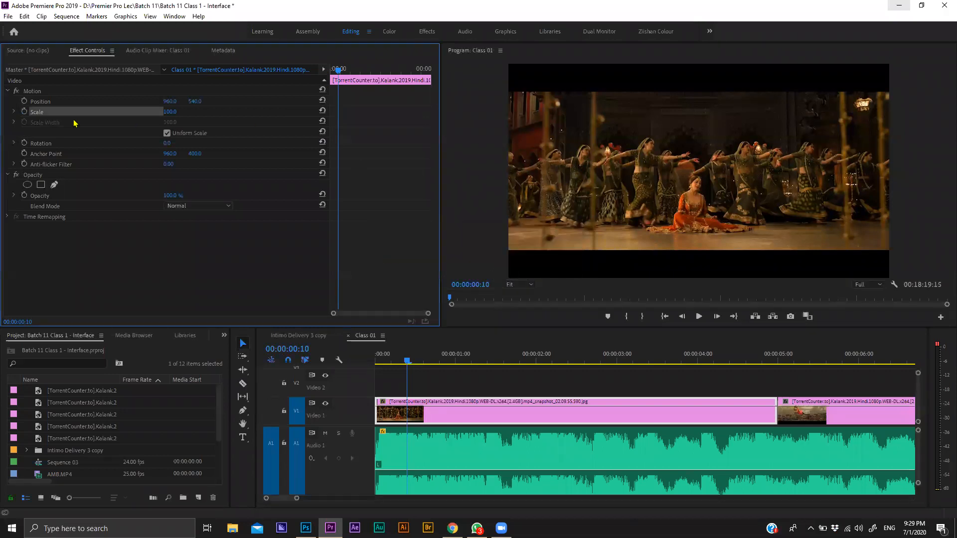
- Turn on Scale keyframing at 00:00:00:10 and move the new keyframe to the start of the first still
left_click(24, 112)
key("shift+Right")
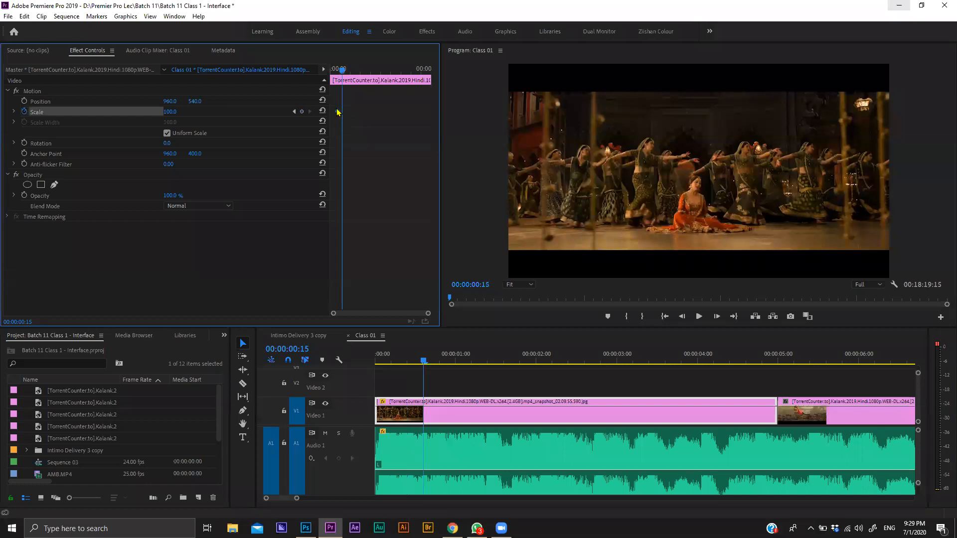
left_click_drag(337, 113, 330, 113)
- Add a second Scale keyframe at 00:00:04:08 on the first still with a value of 150
left_click(724, 387)
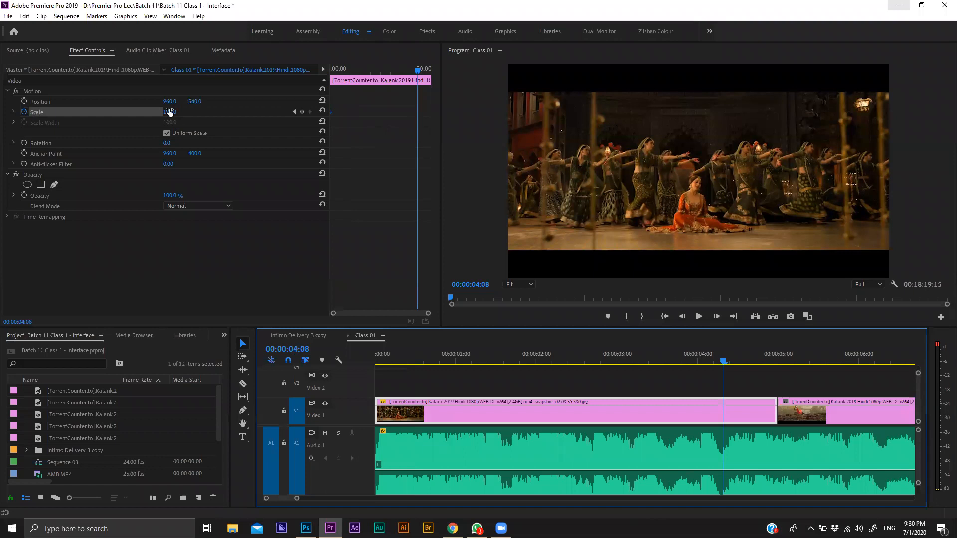
left_click_drag(170, 112, 204, 111)
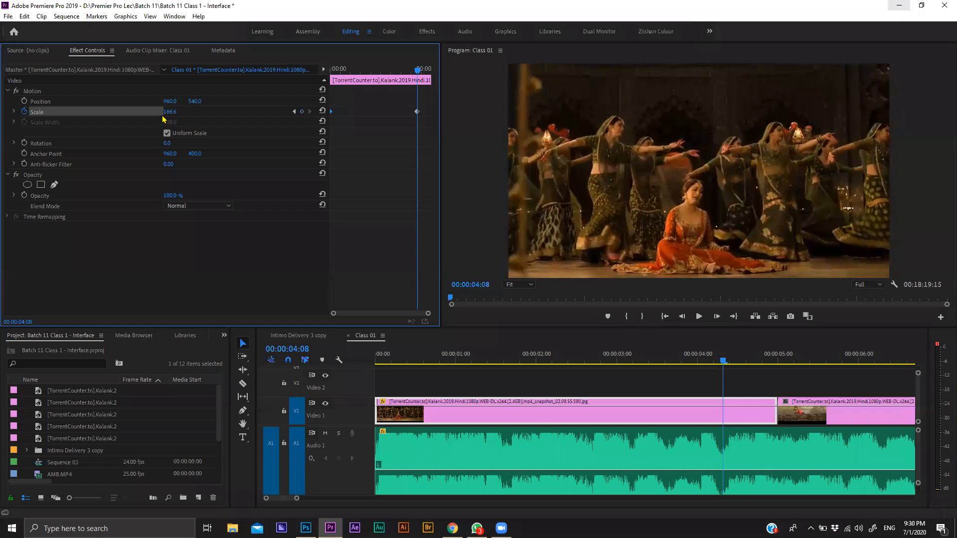
left_click(170, 111)
type("100")
key("Return")
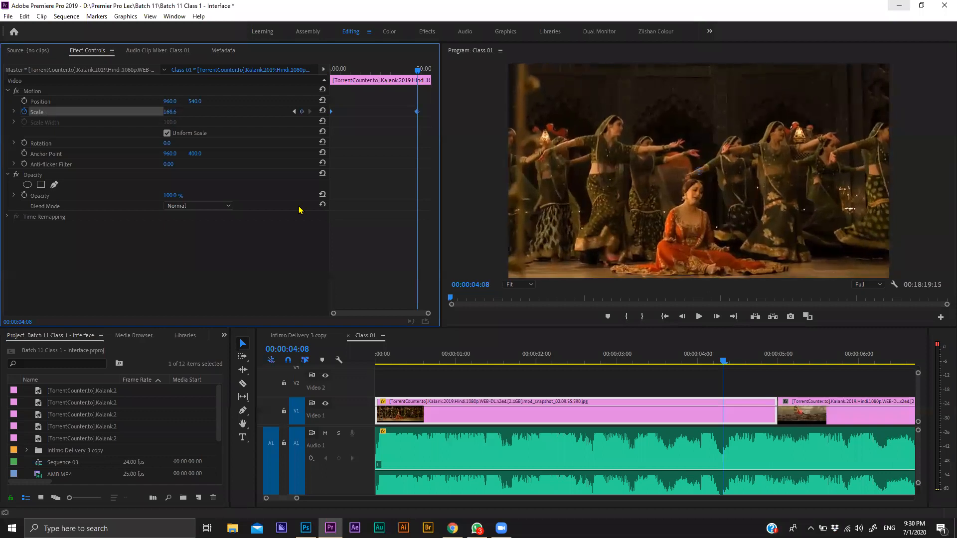
left_click(170, 112)
type("150")
key("Return")
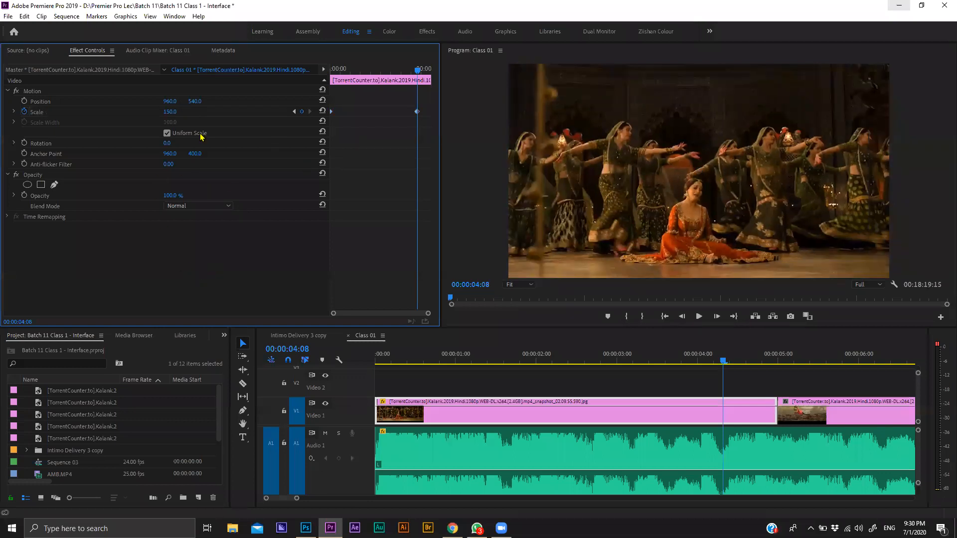
- Move the second Scale keyframe to the end of the first still
left_click(418, 112)
key("Delete")
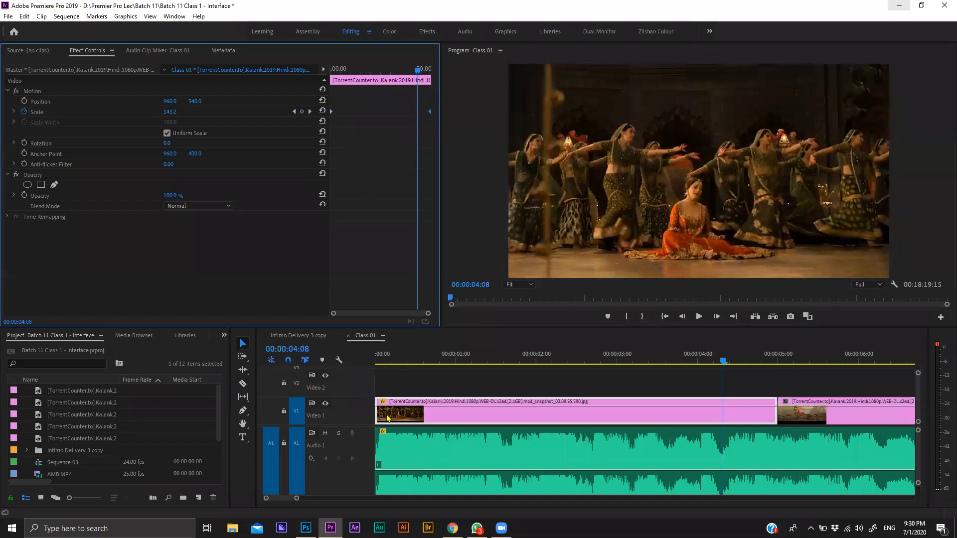
- Play the first still from the sequence start to preview its Scale animation
key("Home")
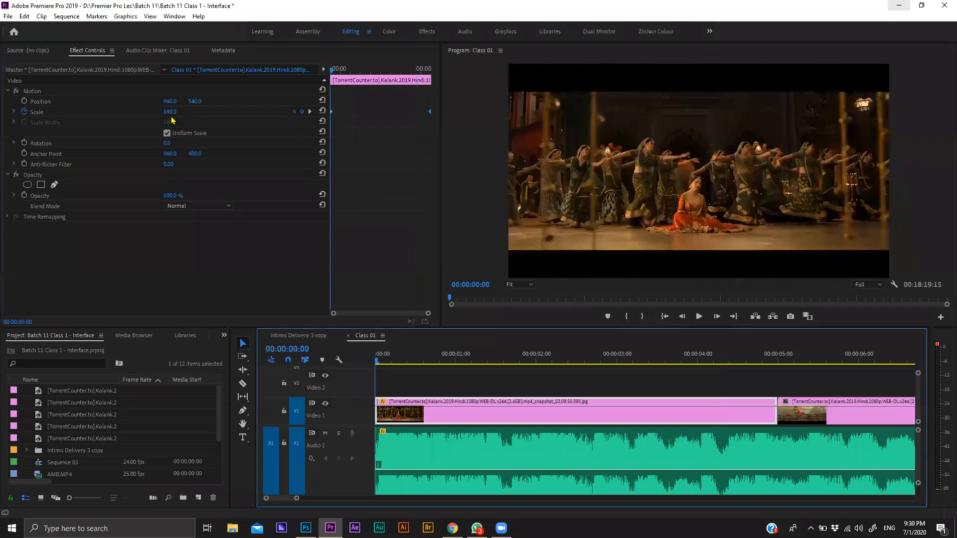
left_click_drag(333, 112, 323, 125)
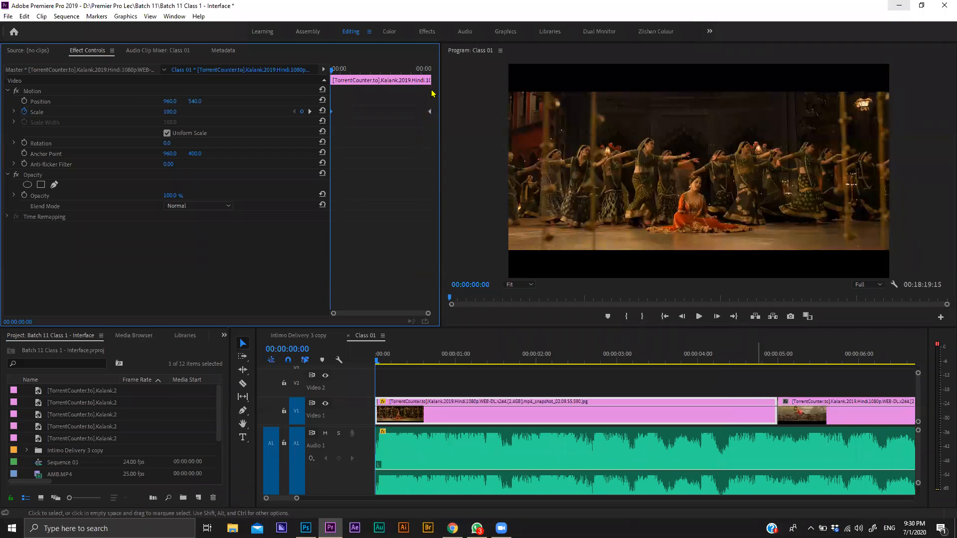
left_click(429, 70)
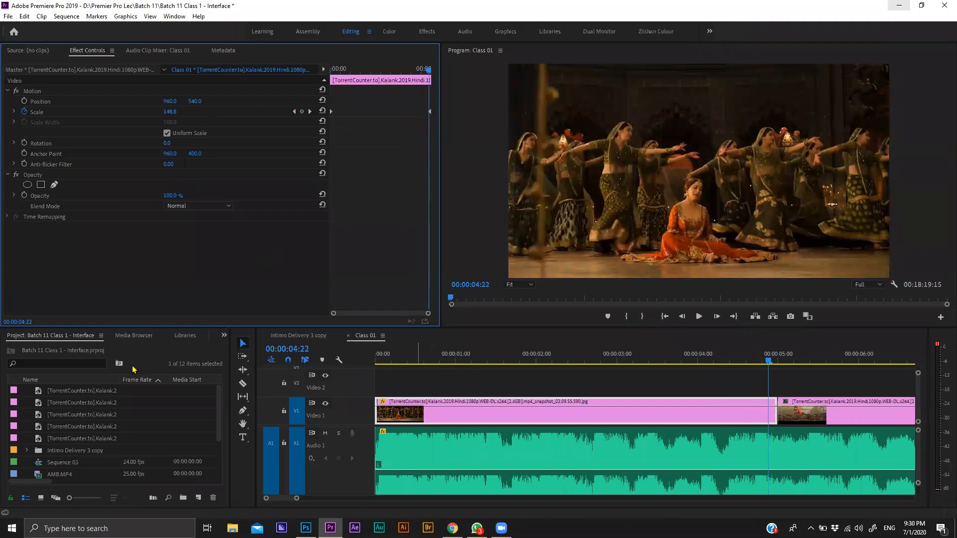
key("Home")
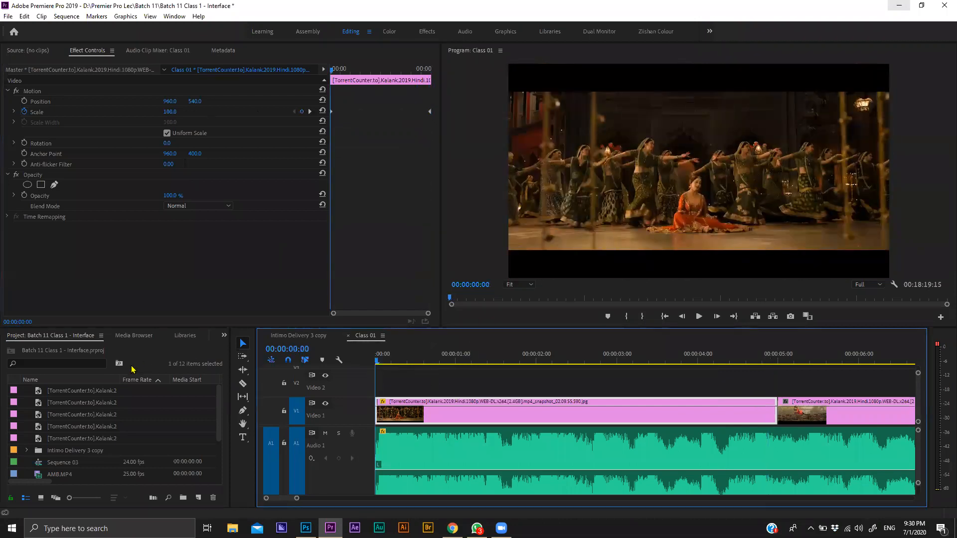
key("space")
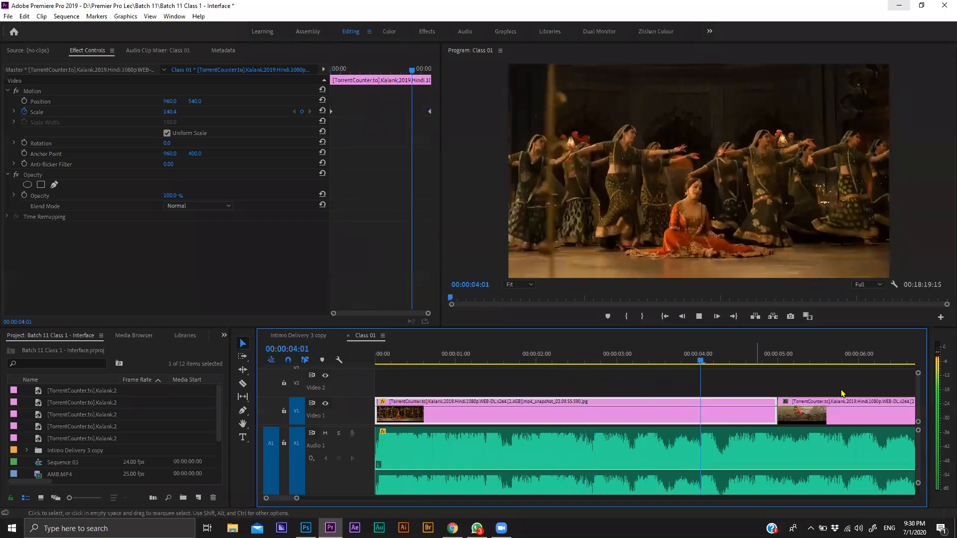
key("space")
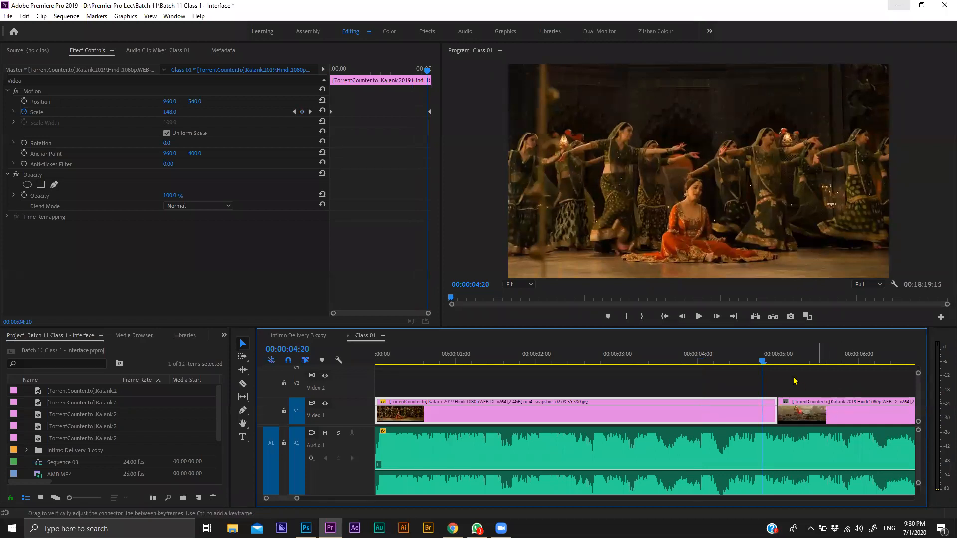
- Set the second still's Scale to 150 at its start, 00:00:05:00
scroll(777, 380, "down", 5)
left_click_drag(687, 360, 715, 378)
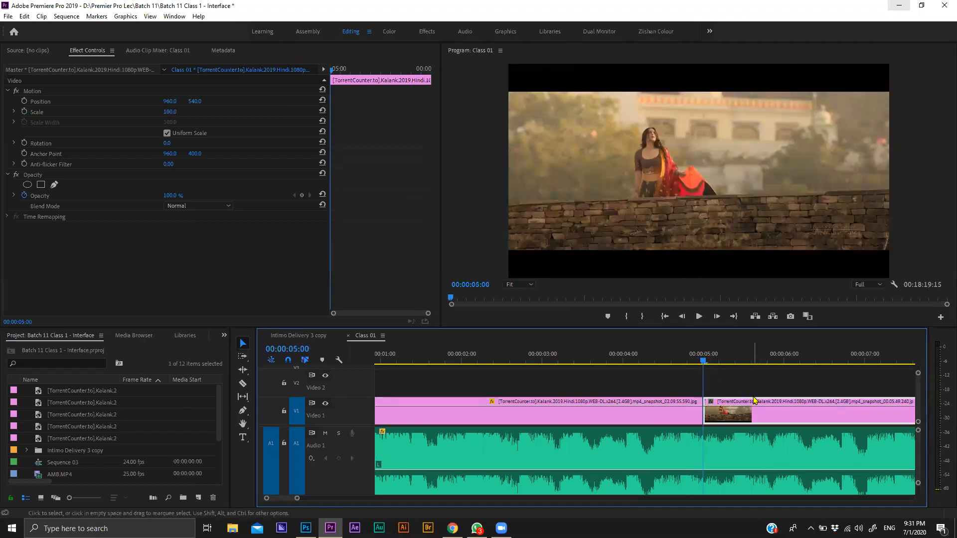
scroll(674, 420, "down", 5)
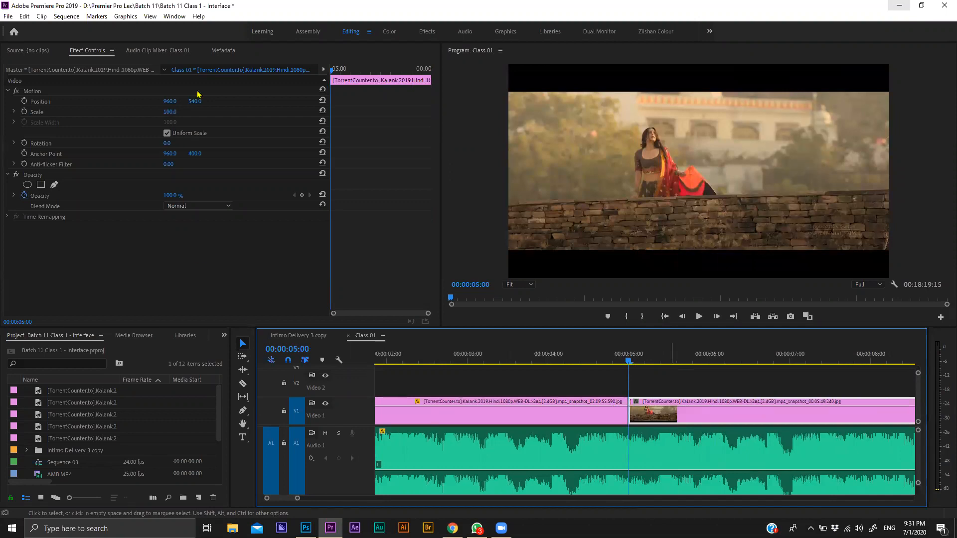
left_click(171, 111)
type("150")
key("Return")
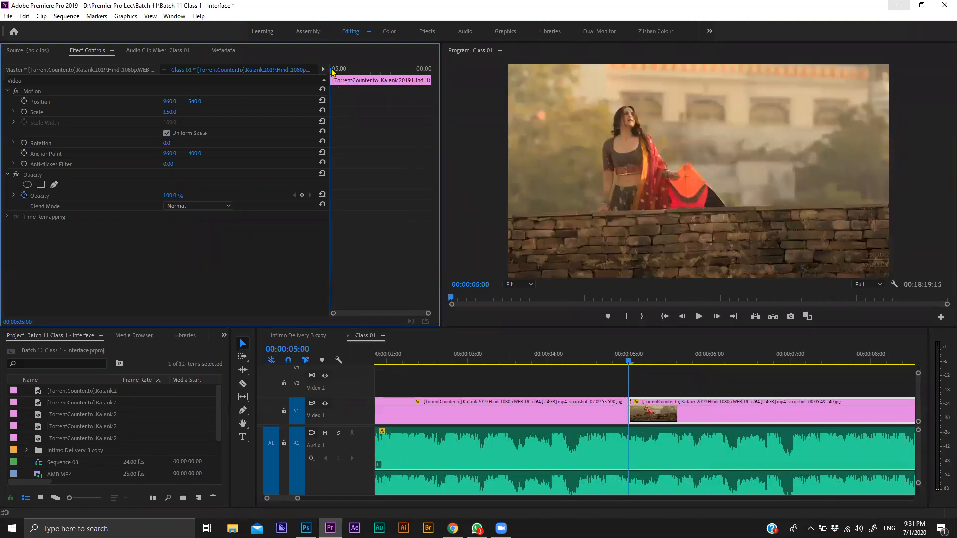
- Narrow the effect settings panel slightly, hide and restore its keyframe timeline, and widen that timeline area
left_click(336, 71)
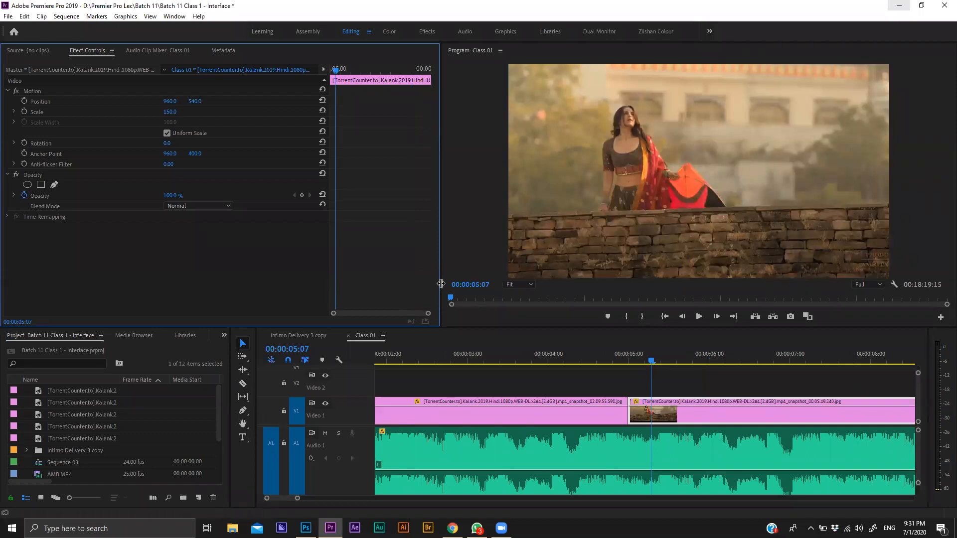
left_click_drag(440, 287, 427, 272)
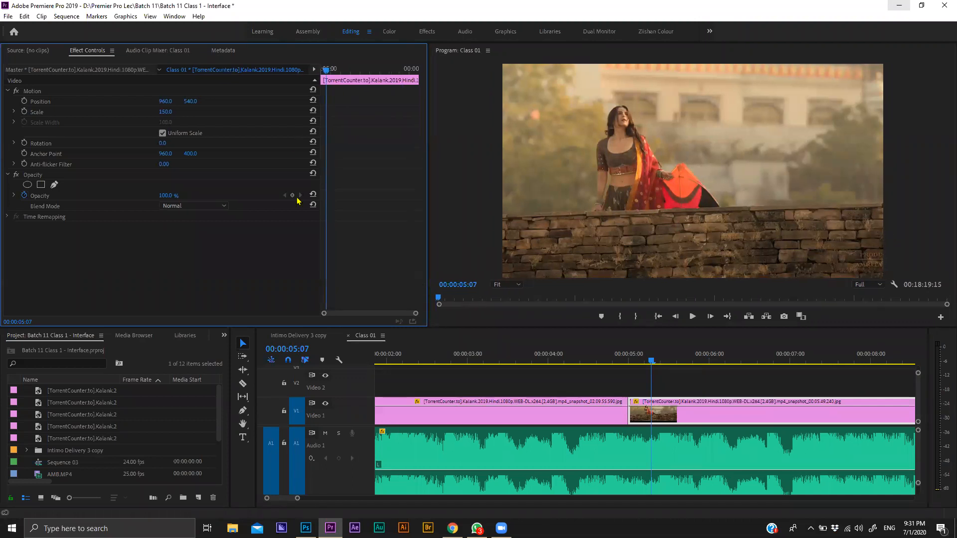
left_click(313, 70)
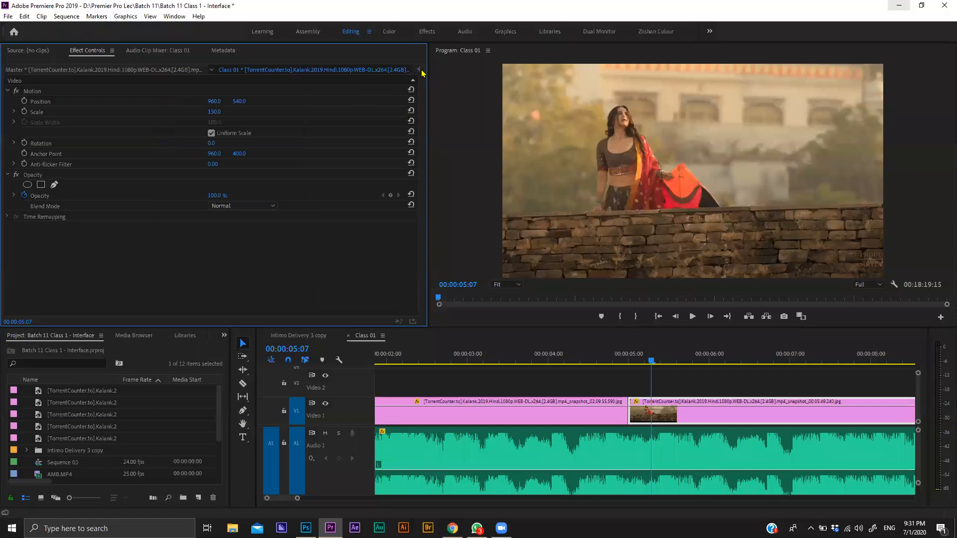
left_click(418, 70)
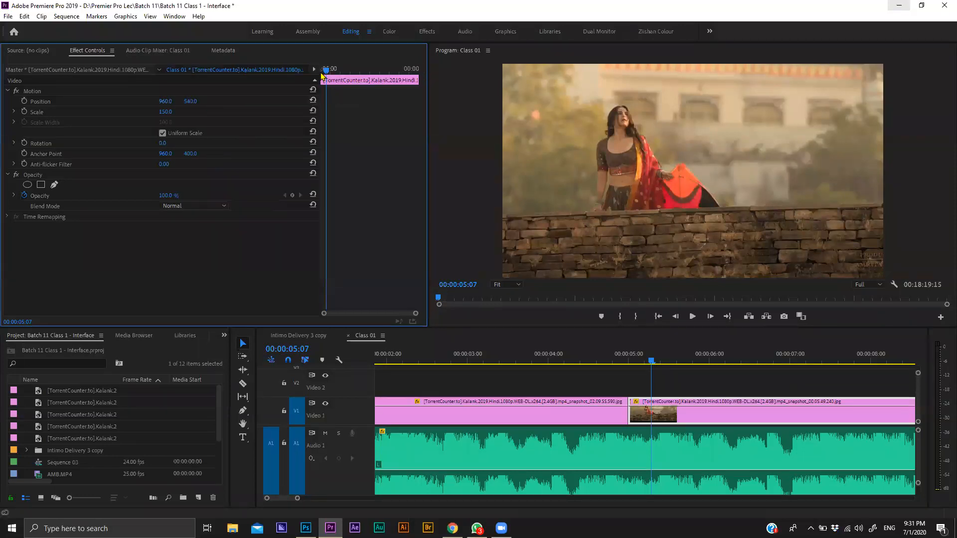
left_click_drag(321, 82, 306, 82)
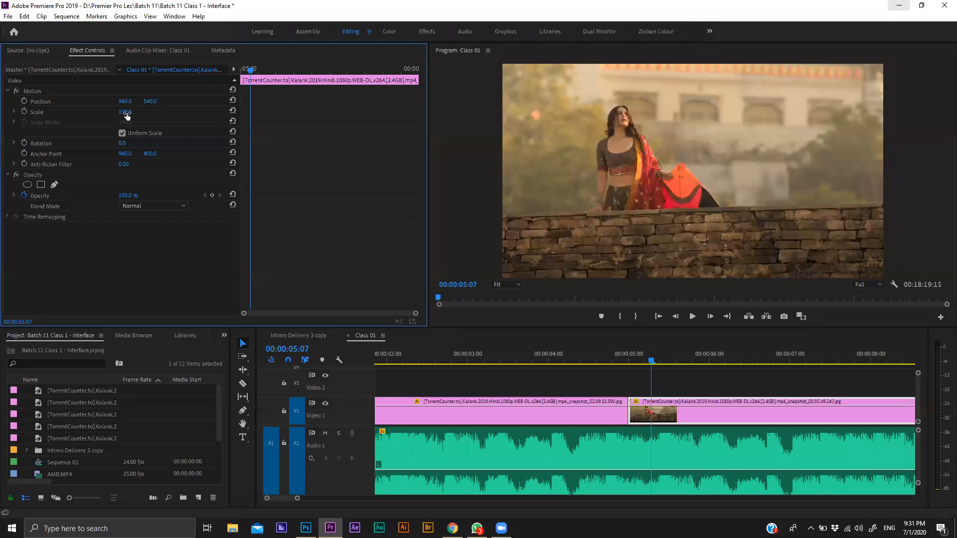
- Animate the second still's Scale with keyframes, from 150 at its start to 100 at 00:00:09:19
left_click(24, 111)
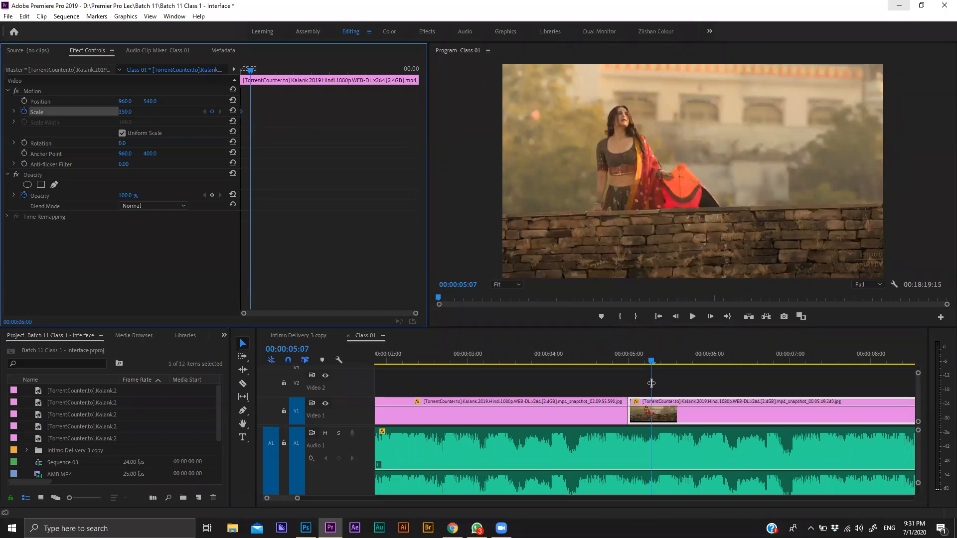
scroll(657, 401, "down", 4)
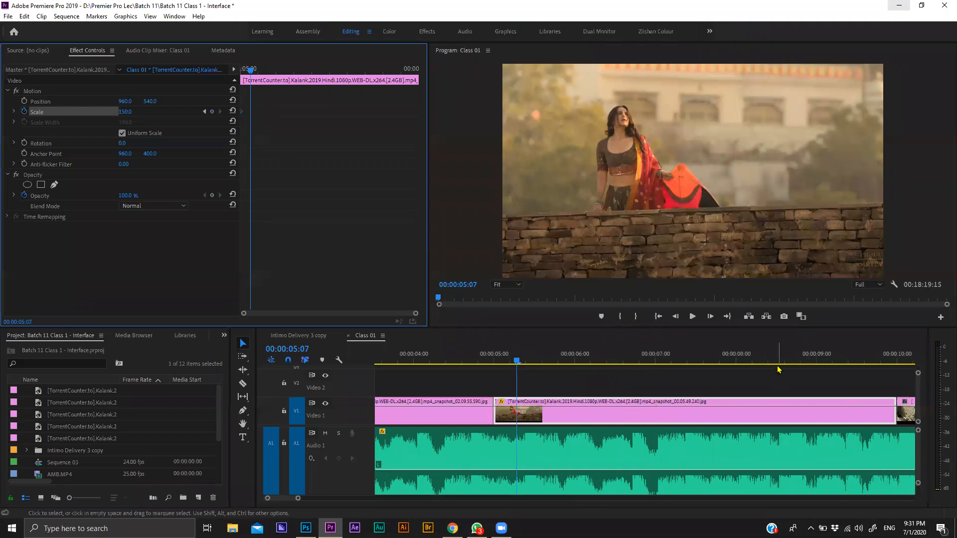
left_click_drag(778, 360, 879, 391)
left_click(126, 111)
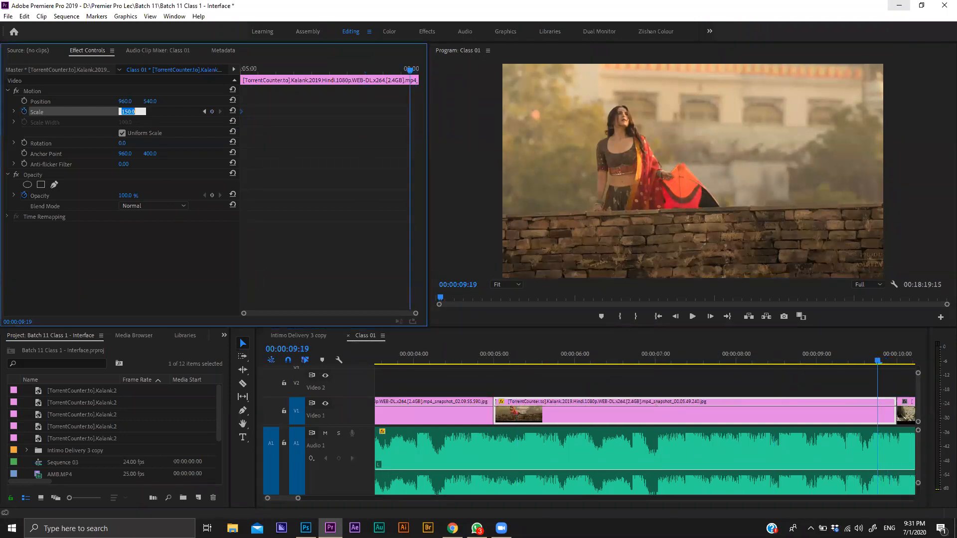
type("100")
key("Return")
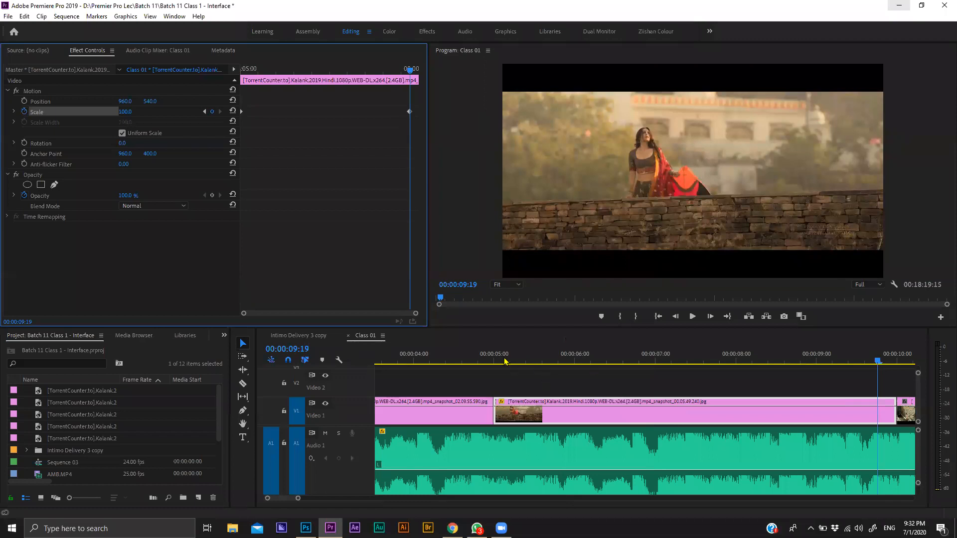
- Play across the cut from the first to the second still to preview the zoom-out
left_click(452, 360)
left_click(481, 357)
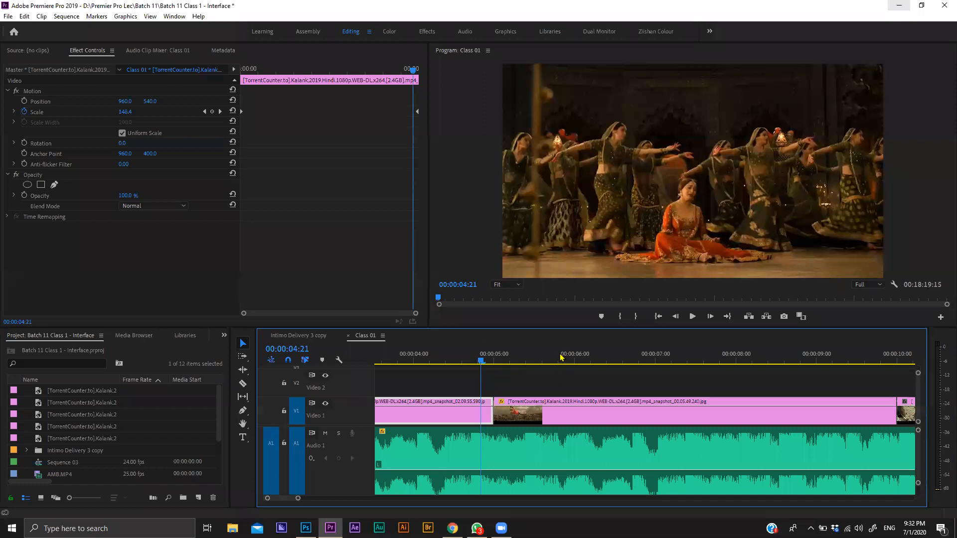
key("shift+Right")
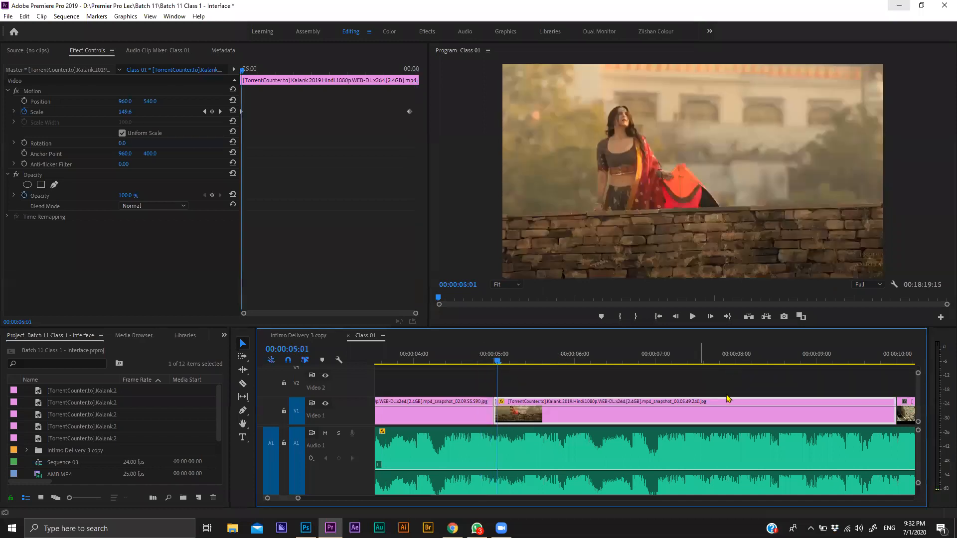
key("space")
key("minus")
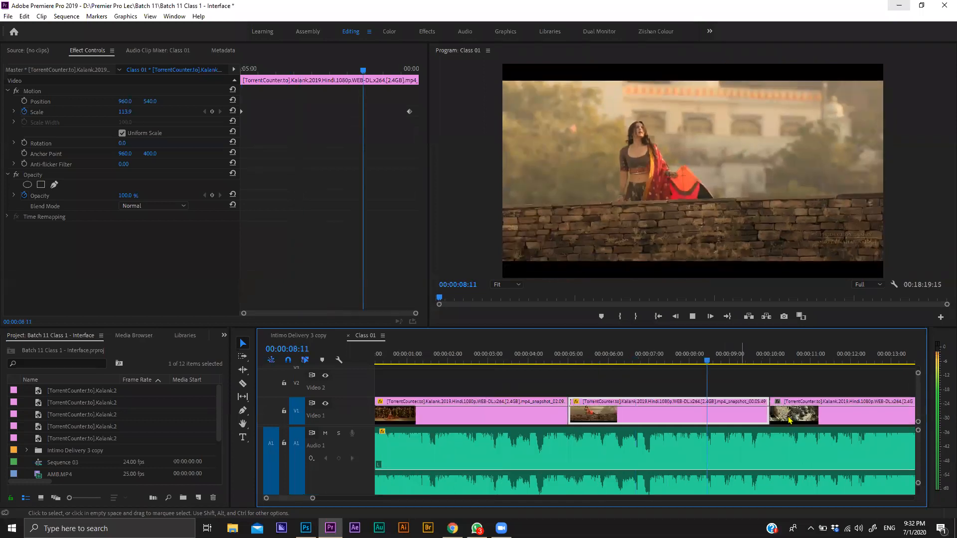
- Save the project and turn on Scale keyframing at the start of the third still, 00:00:10:00
left_click(770, 358)
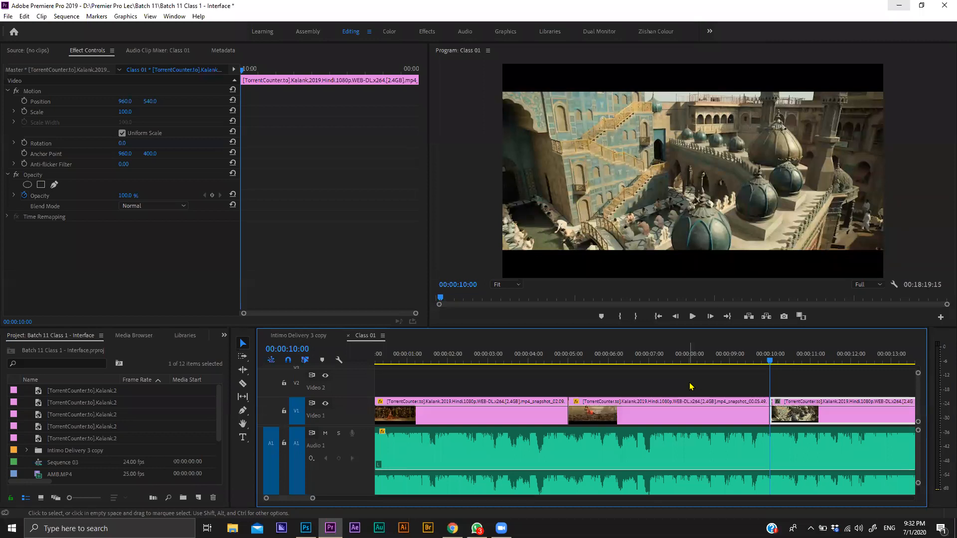
key("ctrl+s")
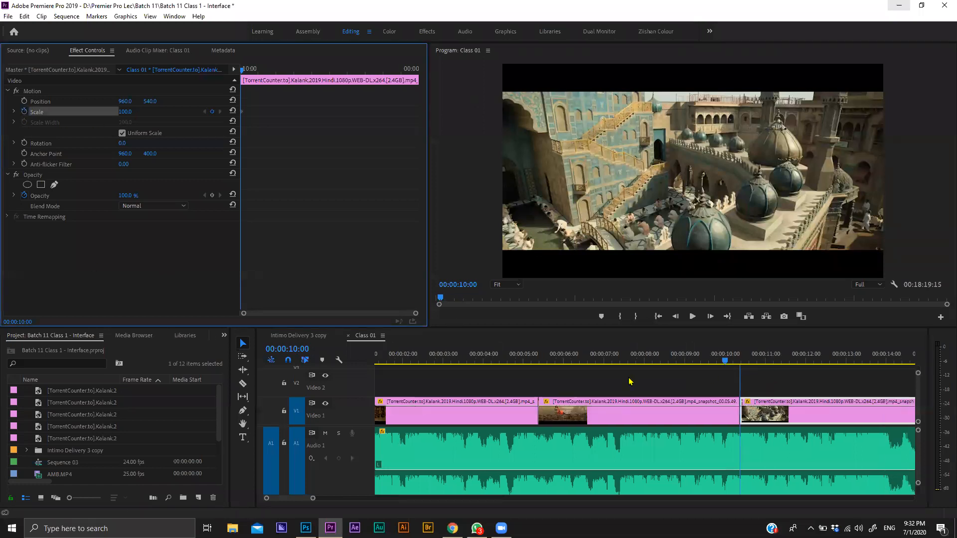
scroll(629, 381, "down", 3)
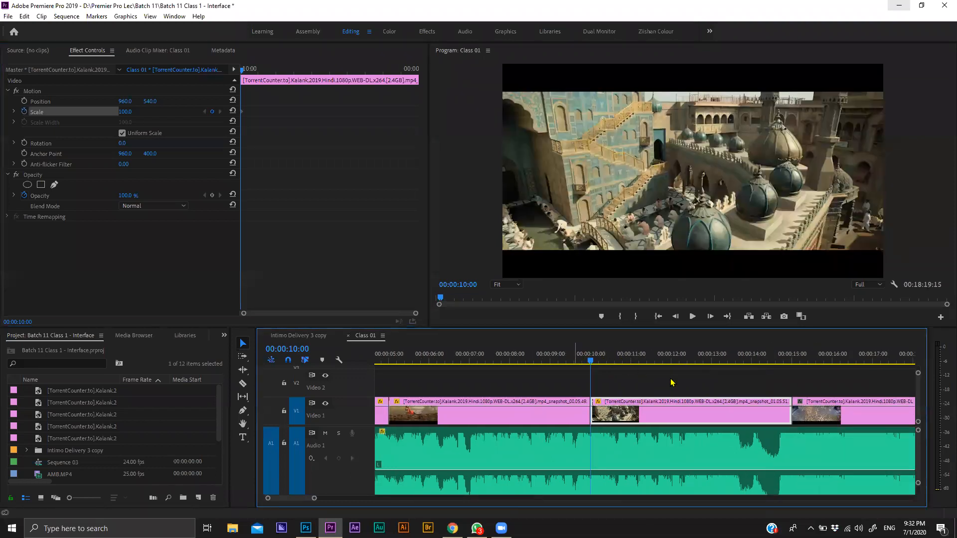
- Add a second Scale keyframe of 200 on the third still at 00:00:14:13
key("space")
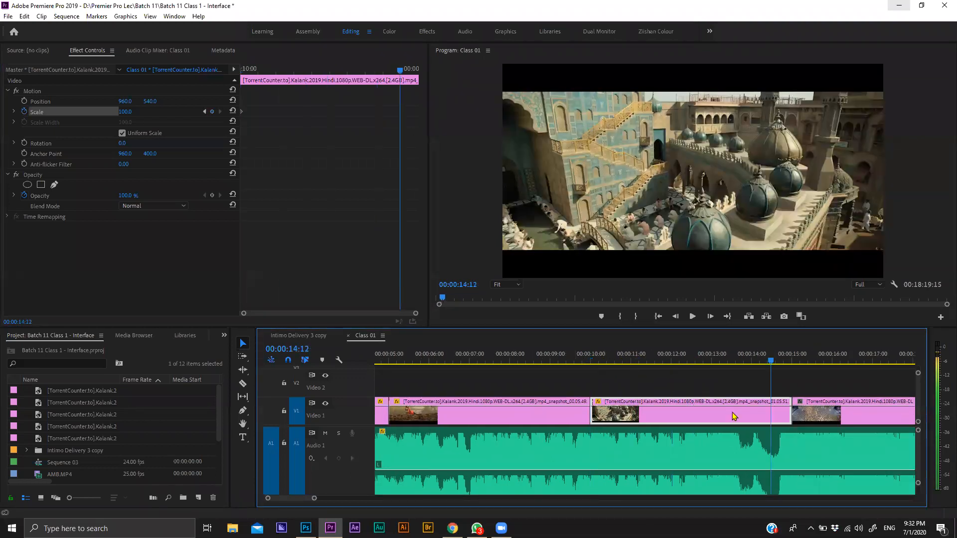
key("space")
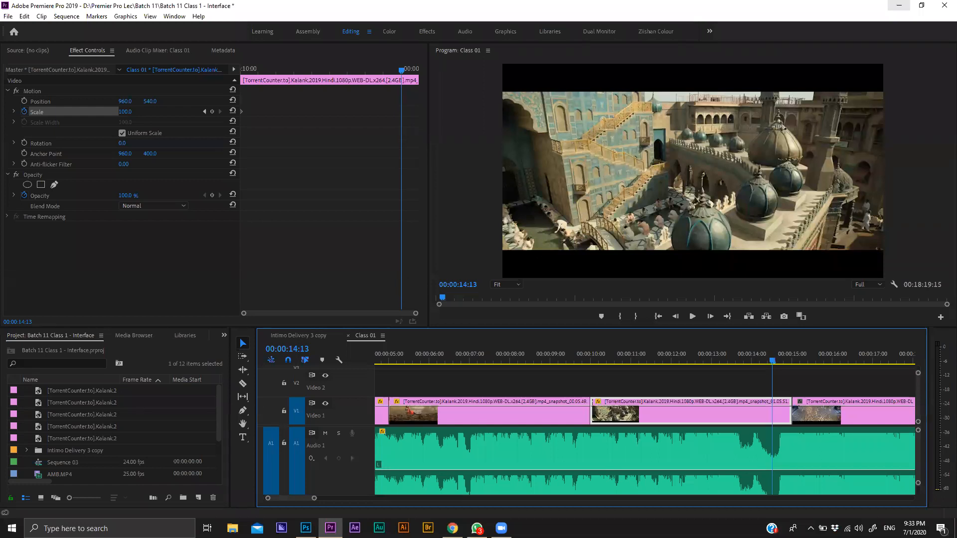
left_click(126, 112)
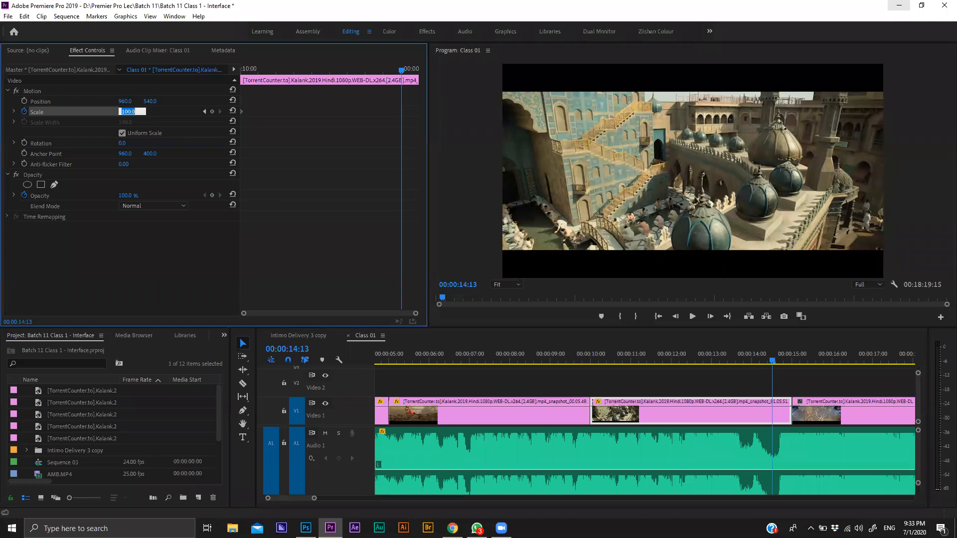
type("200")
key("Return")
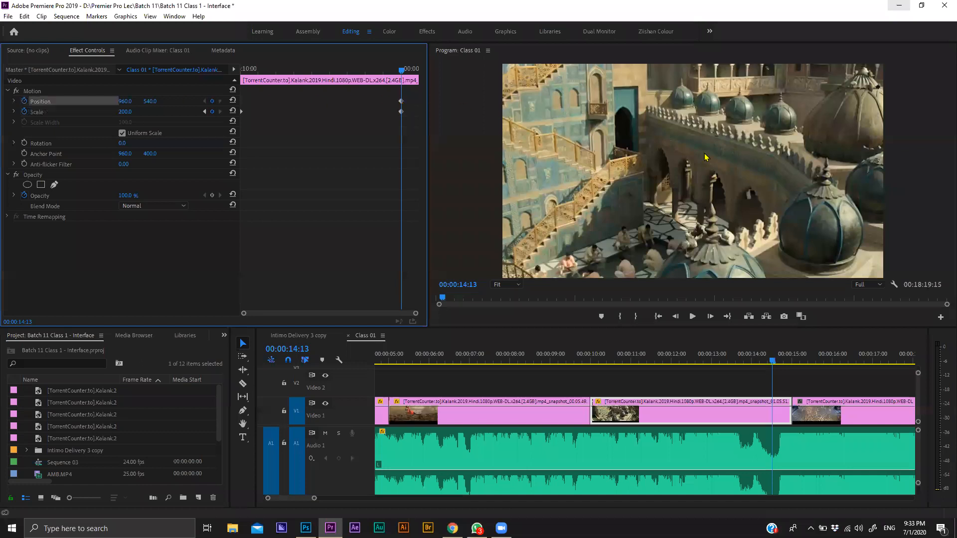
- Animate the third still's Position from 960, 540 at its start to 1645, 276 at 00:00:14:13
left_click_drag(401, 101, 250, 121)
left_click_drag(125, 101, 466, 101)
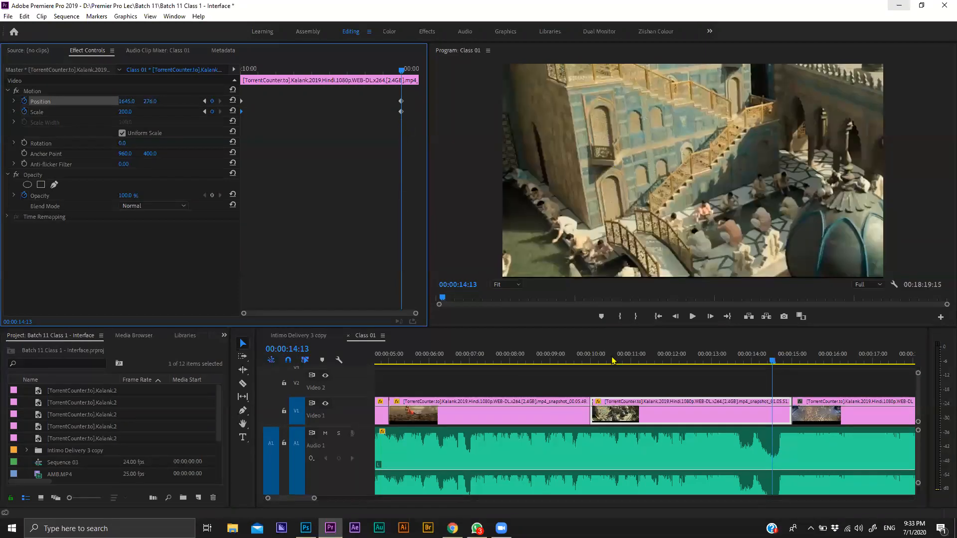
- Play from just before the third still into the fourth to preview the combined zoom and pan
left_click(591, 362)
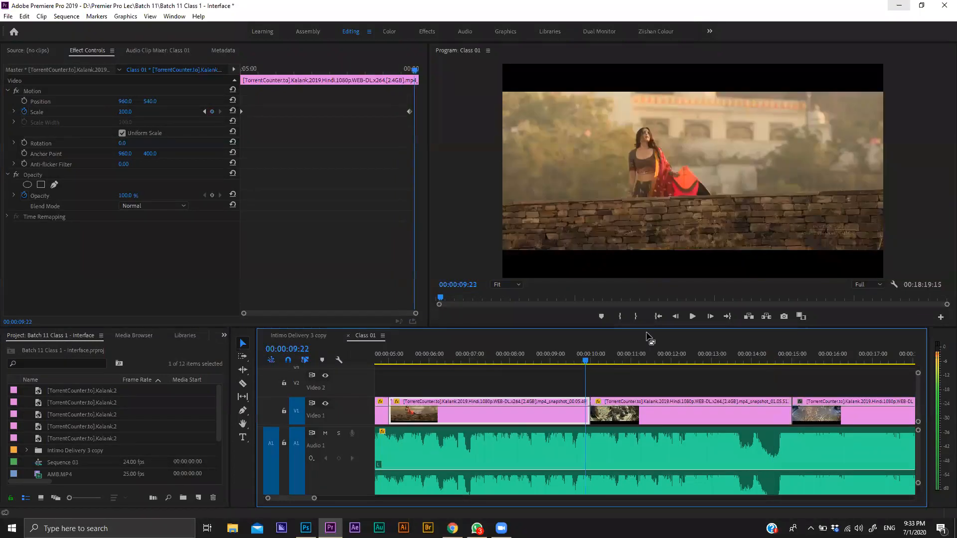
key("space")
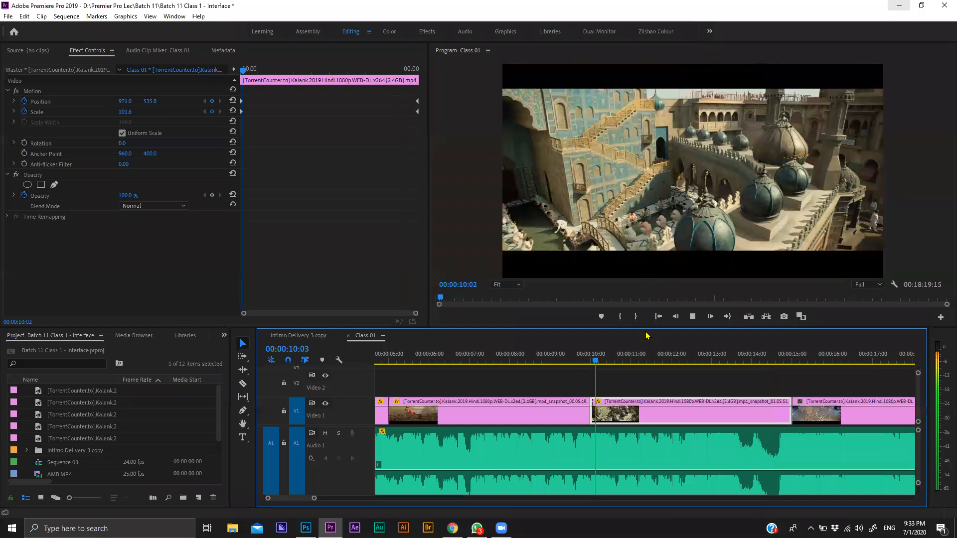
left_click(782, 361)
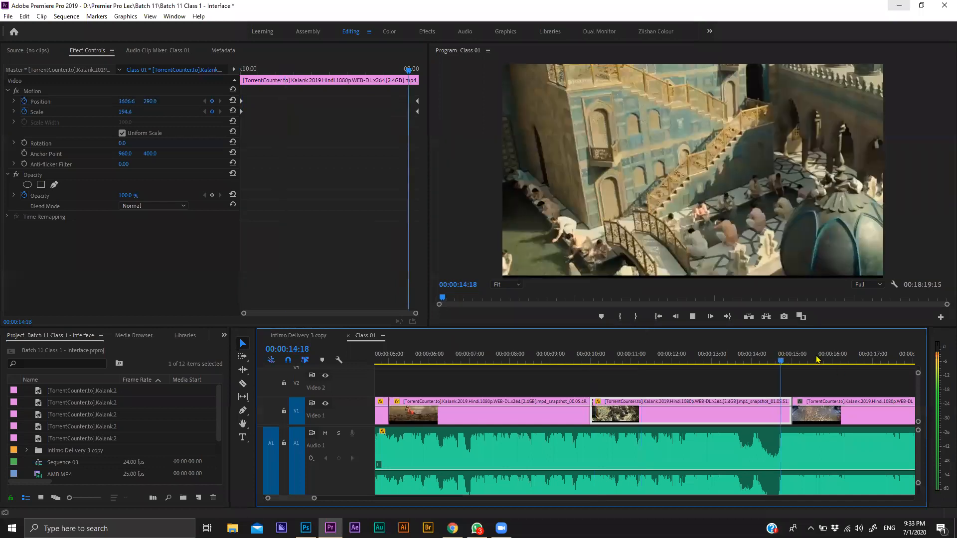
key("space")
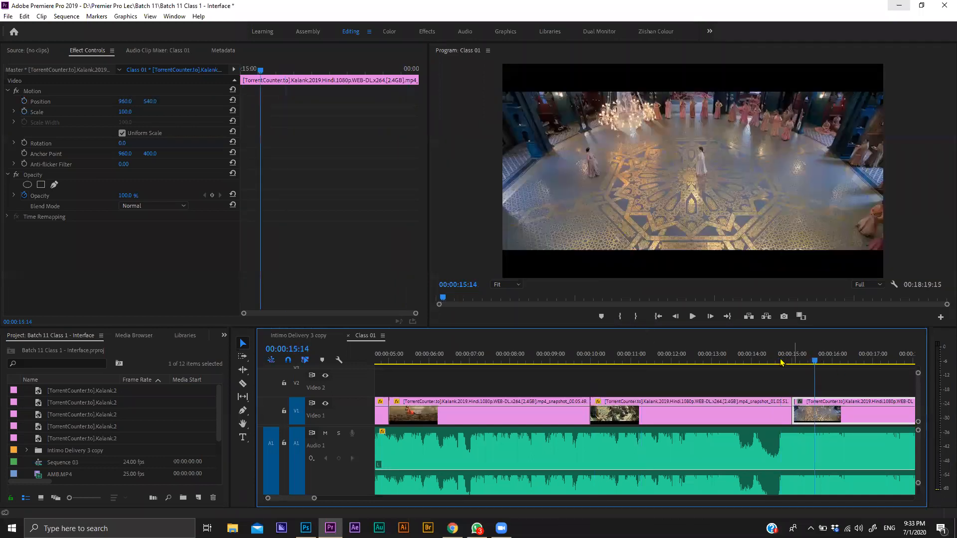
- Move the third still's ending Position and Scale keyframes to 00:00:14:19
left_click(782, 361)
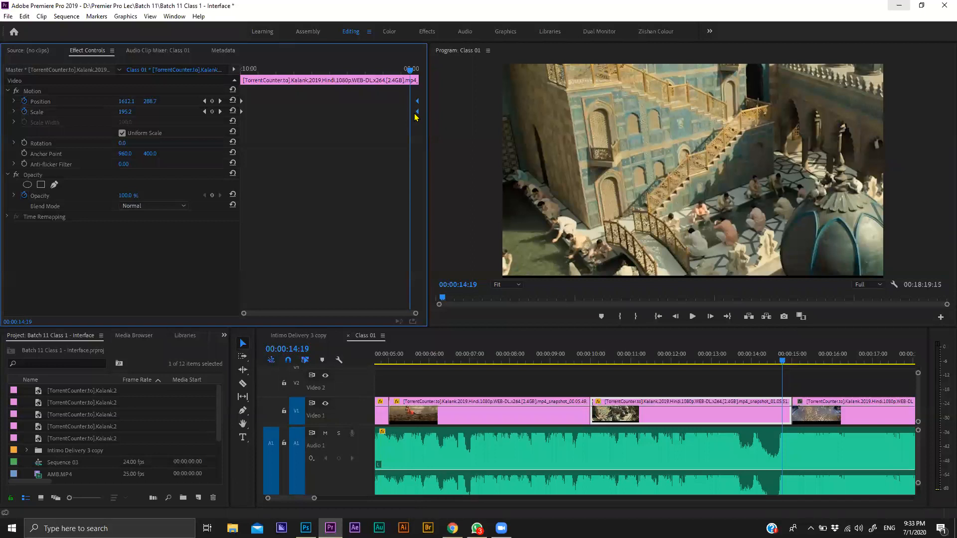
left_click_drag(418, 112, 410, 112)
left_click(587, 371)
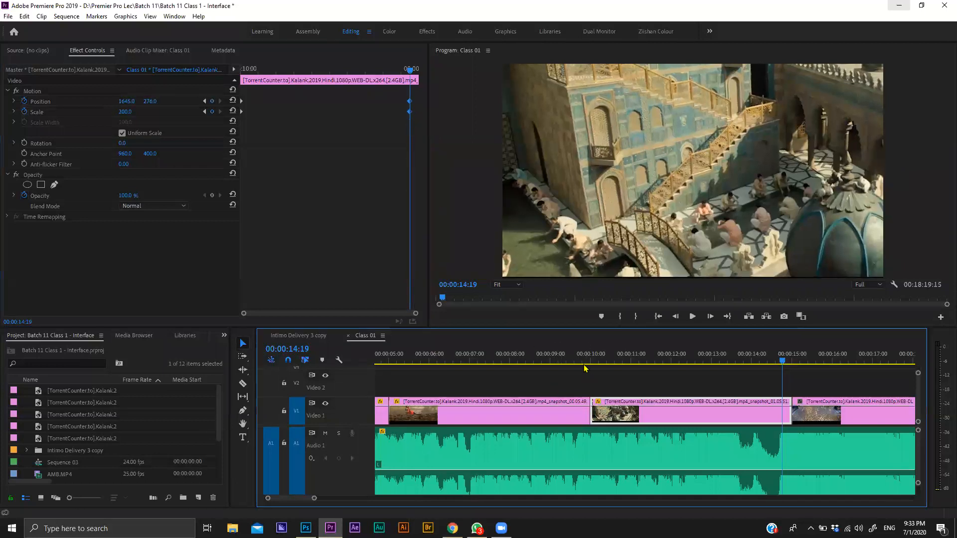
- Play from just before the third still, at 00:00:09:16, to preview its zoom and find the cut point in the music
left_click(577, 359)
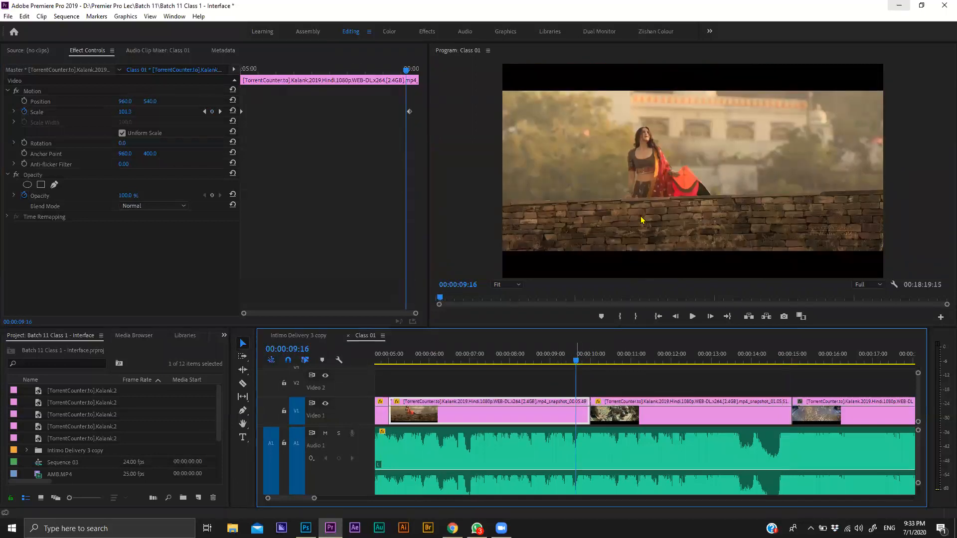
key("space")
key("space")
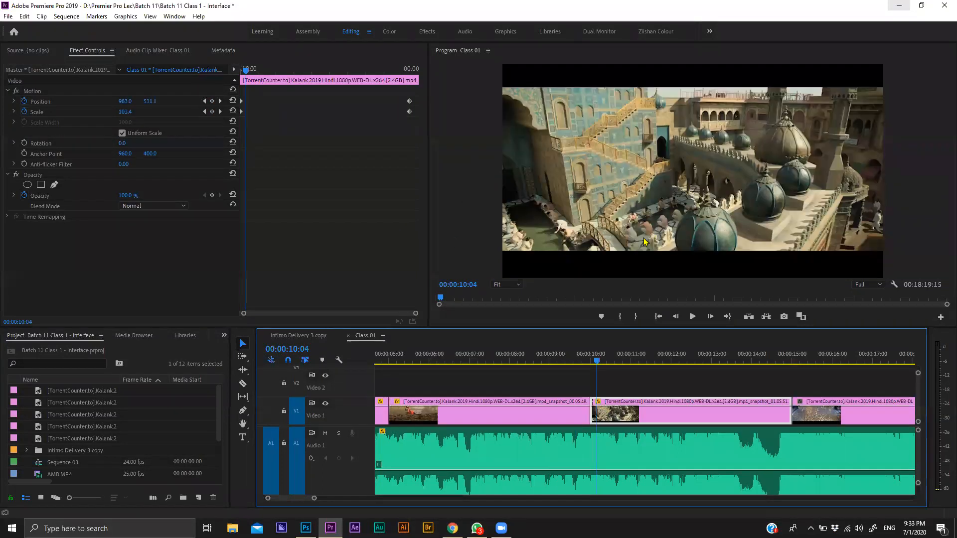
key("space")
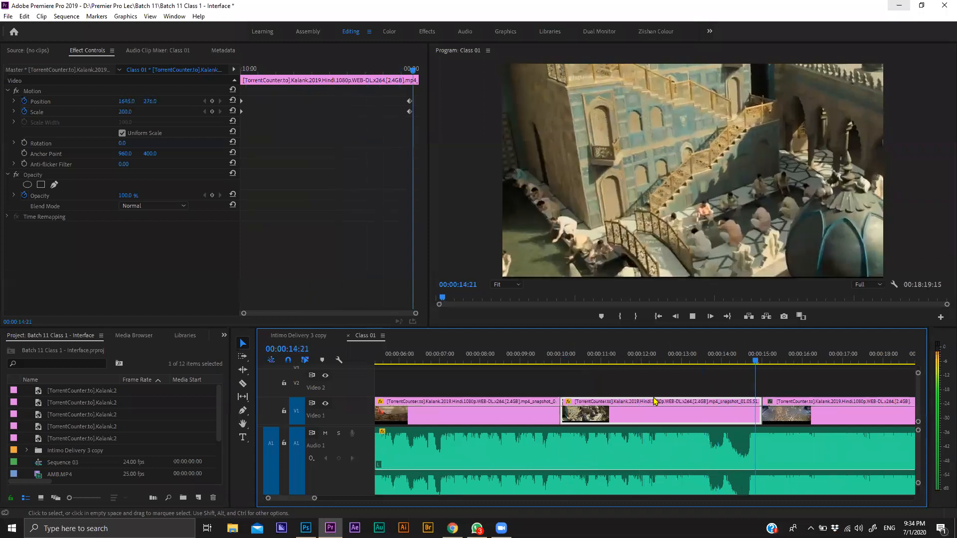
left_click(735, 399)
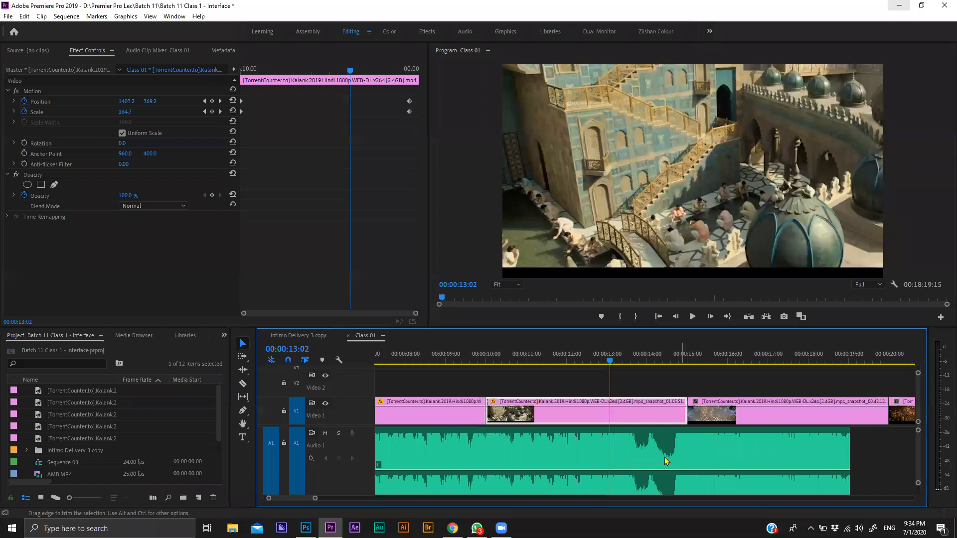
scroll(658, 479, "down", 2)
key("space")
left_click(594, 363)
key("space")
- Trim the third still's end to 00:00:14:17 and extend the fourth still's start back to meet it
left_click(588, 364)
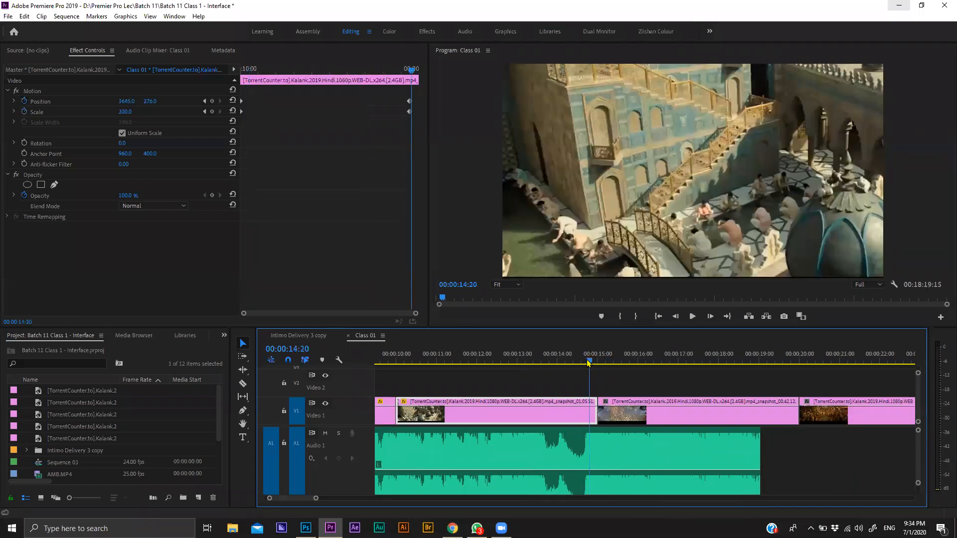
left_click_drag(597, 409, 584, 409)
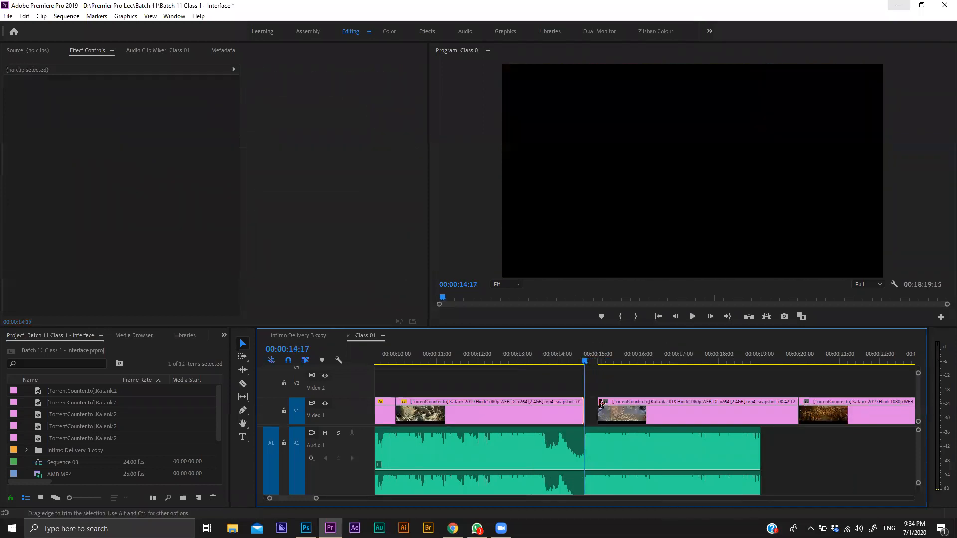
key("e")
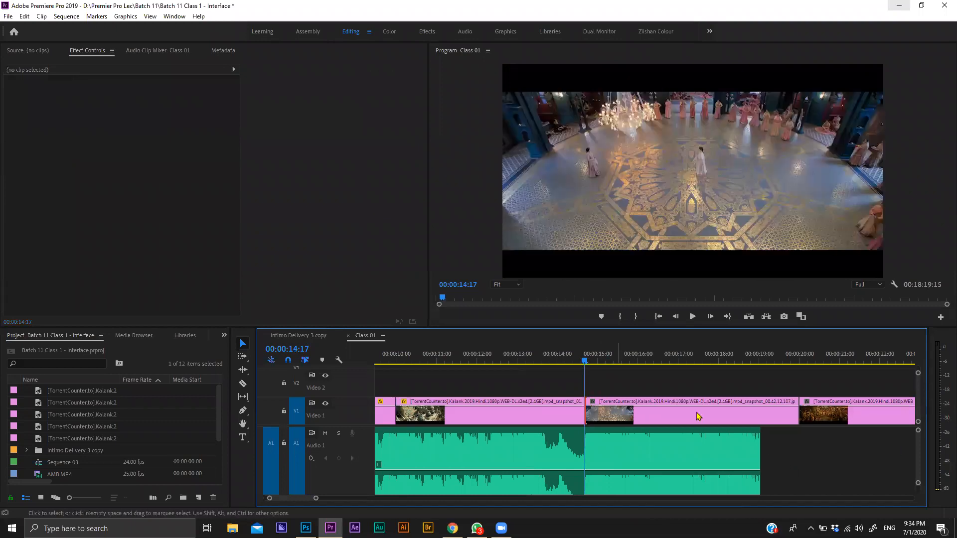
- Extend the end of the background music past the end of the fourth still
left_click(761, 450)
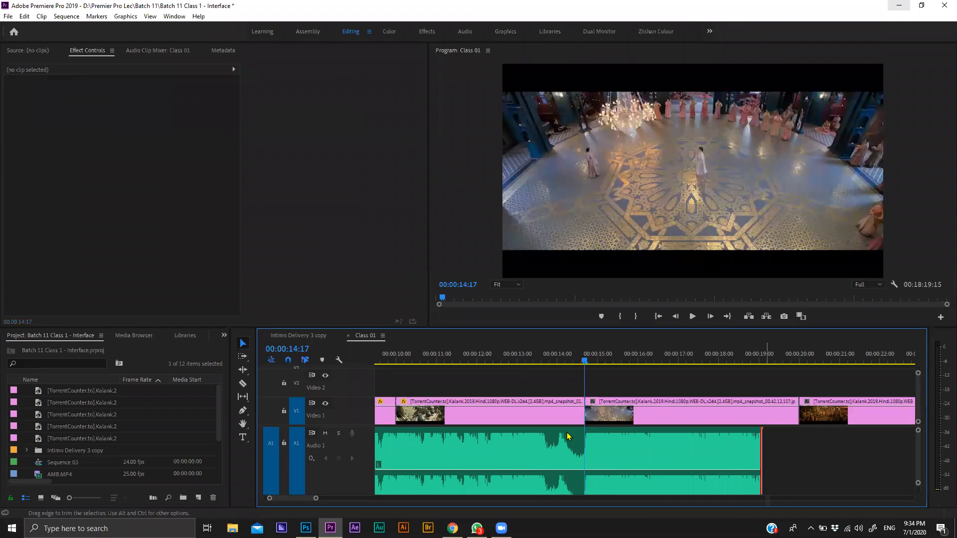
key("ctrl+z")
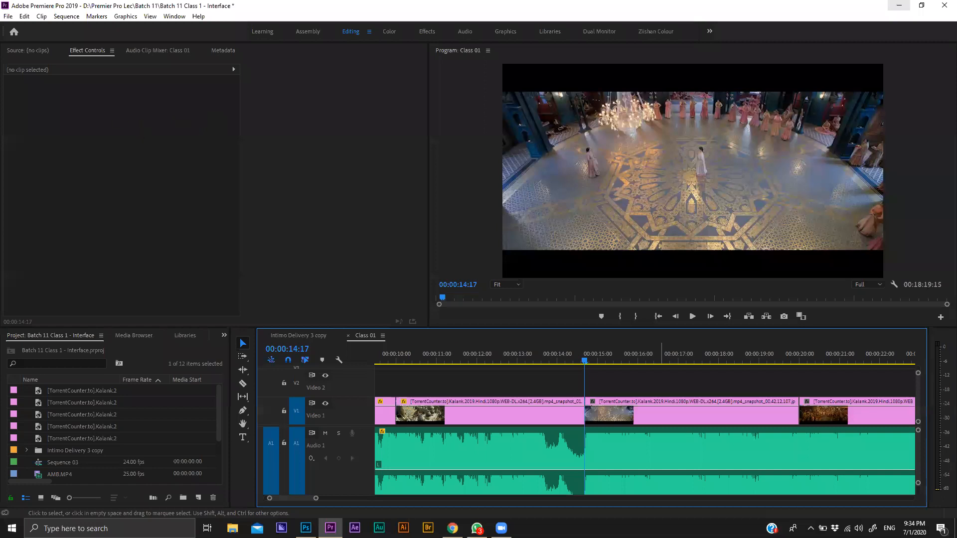
- Animate the fourth still's Scale from 150 at its start to 100 at 00:00:18:24
left_click(640, 421)
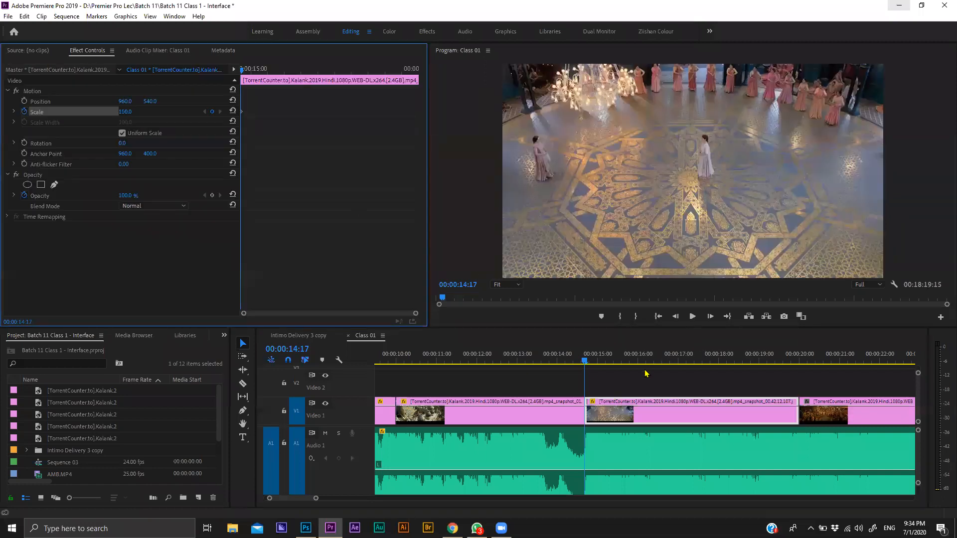
key("space")
left_click(768, 356)
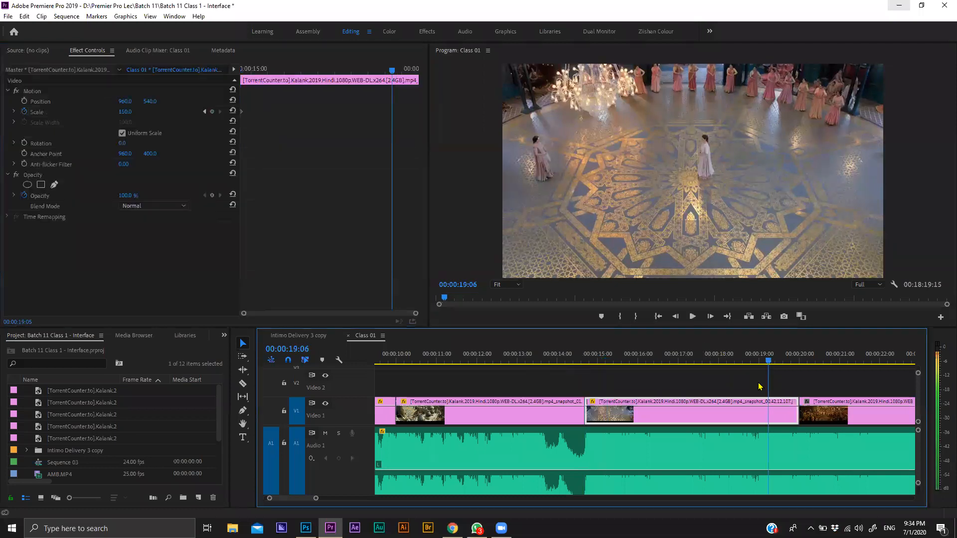
left_click_drag(758, 382, 757, 383)
left_click(131, 110)
type("1")
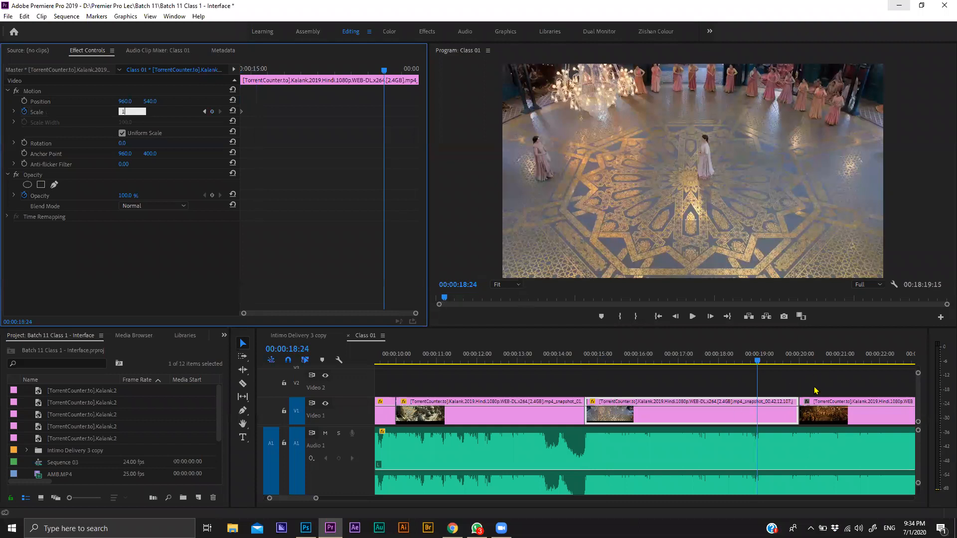
type("00")
key("Return")
- Move the fifth still away from the fourth, try trimming the fourth still's end to 00:00:18:24, and undo the trim
left_click(748, 386)
key("minus")
key("minus")
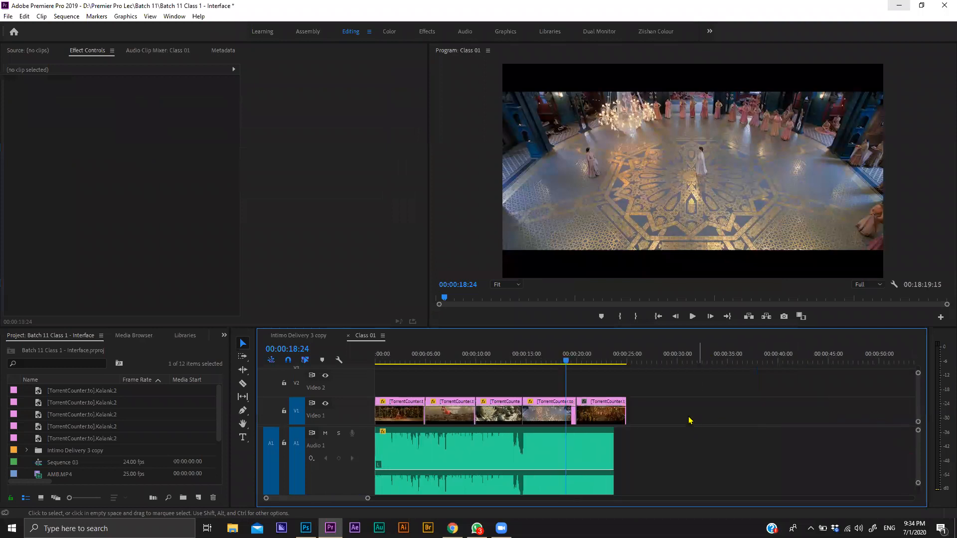
key("equal")
left_click_drag(601, 403, 643, 413)
scroll(748, 395, "up", 4)
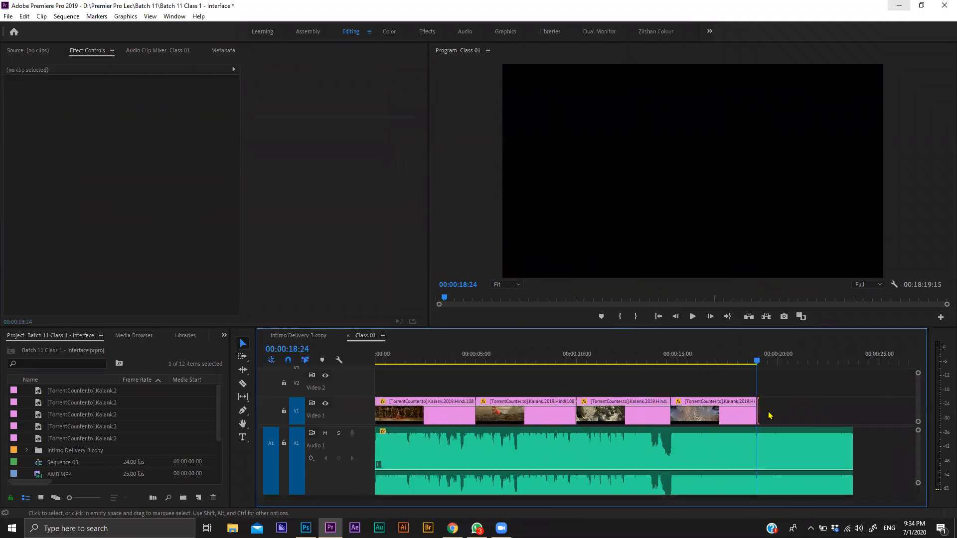
scroll(770, 399, "down", 1)
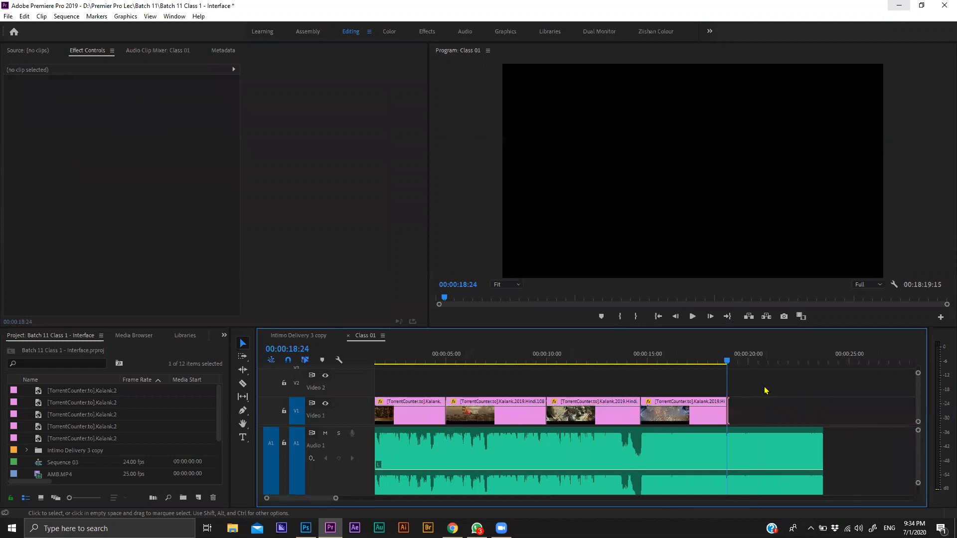
key("ctrl+z")
scroll(502, 415, "up", 1)
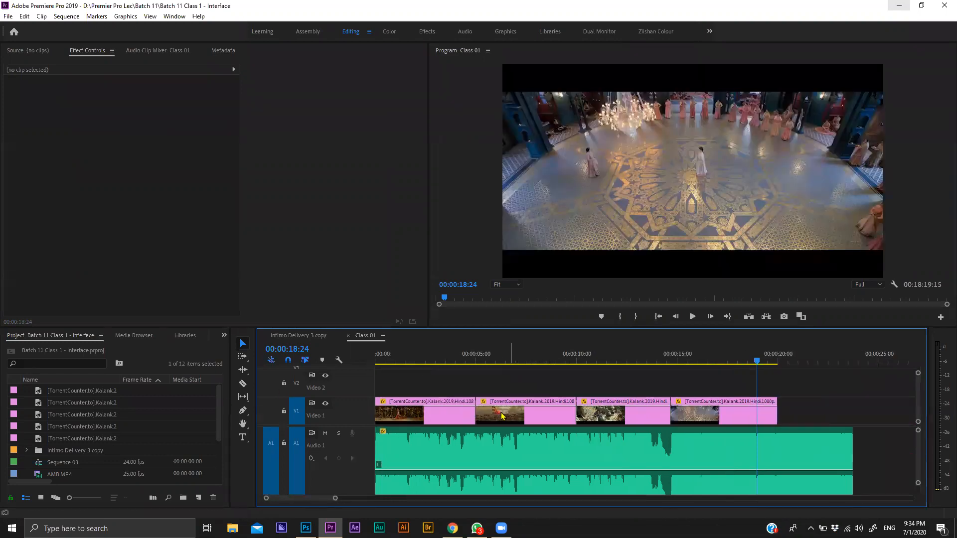
- Play the sequence from its start to preview the animated stills with the music
left_click(502, 415)
key("Home")
key("space")
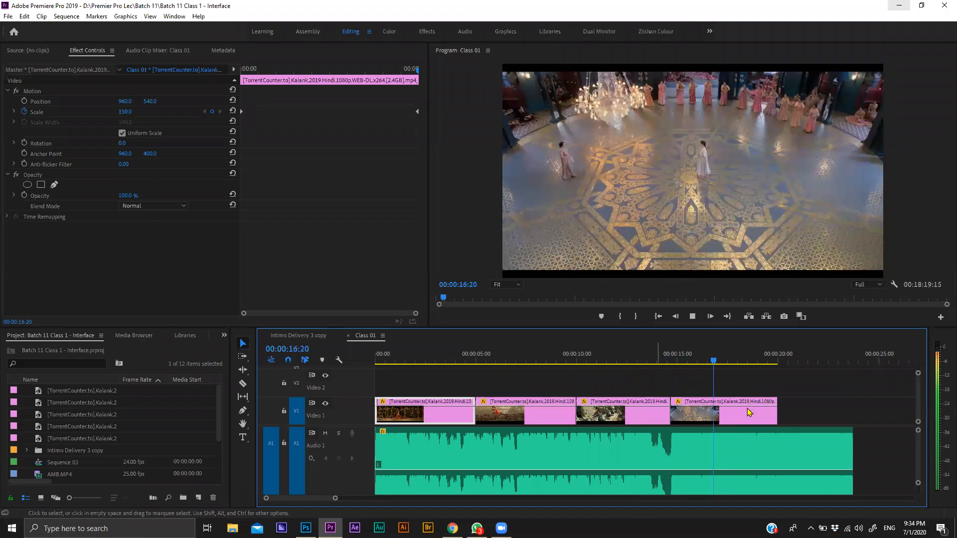
- Close the gap between the fourth and fifth stills and stop playback
right_click(753, 413)
left_click(787, 417)
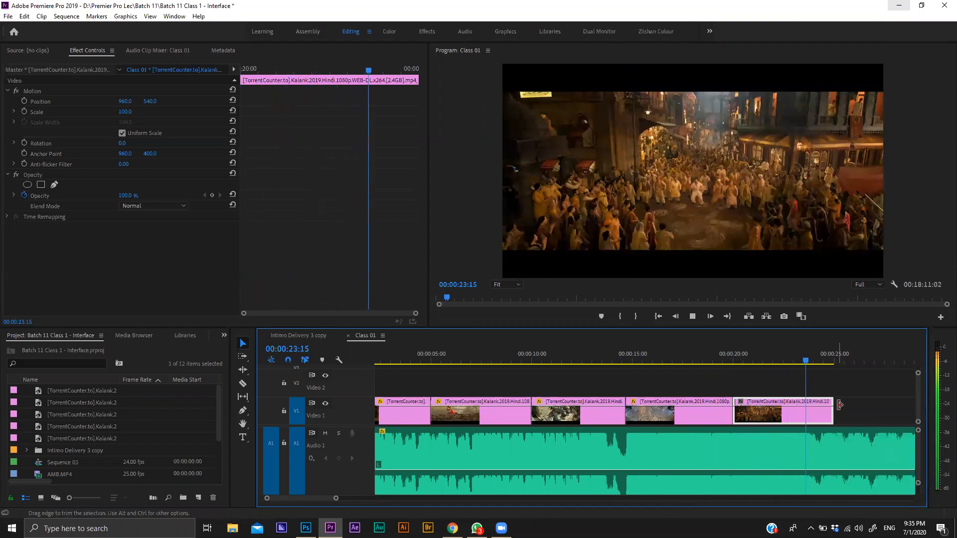
key("space")
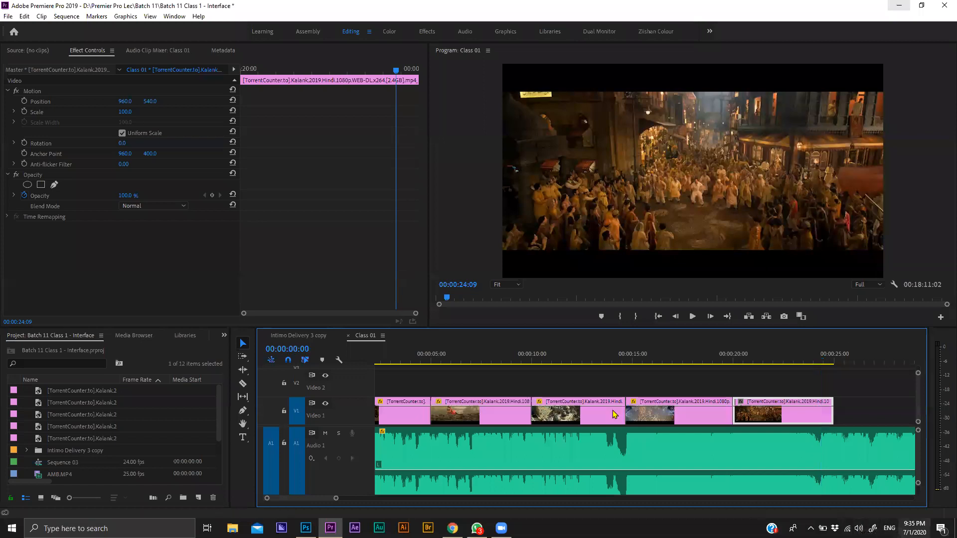
- Enlarge the Video 1 track and add an Opacity keyframe of 100% on the first still at 00:00:01:13
key("Home")
key("space")
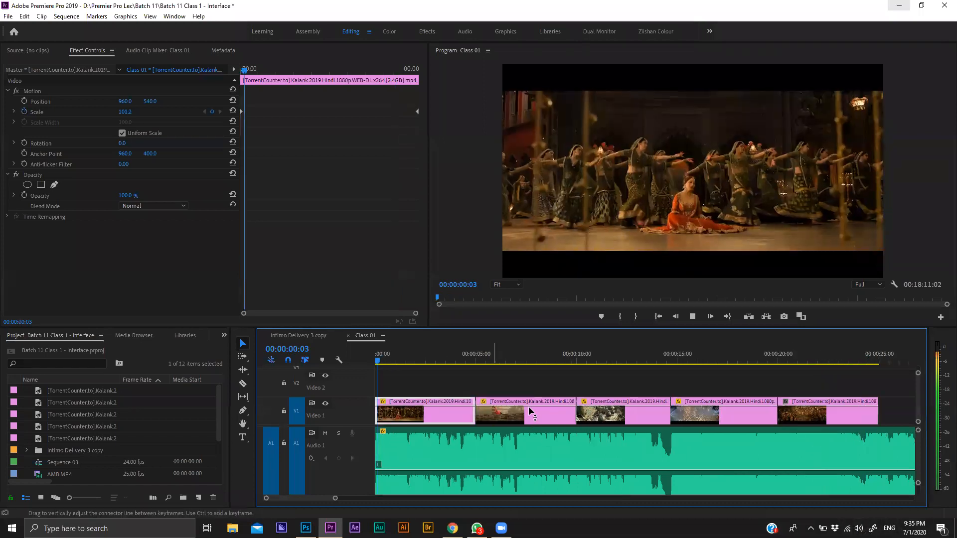
key("=")
key("=")
key("space")
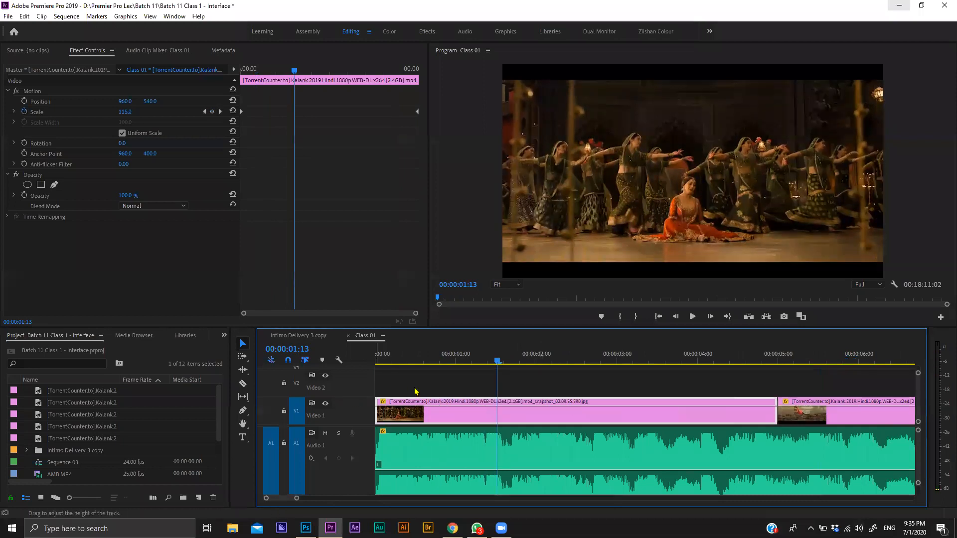
left_click_drag(416, 392, 416, 382)
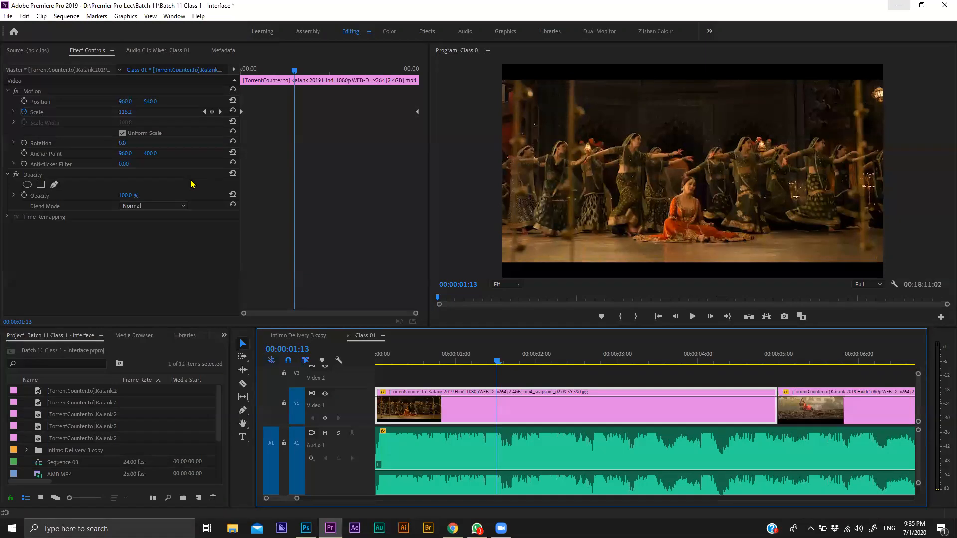
left_click(24, 196)
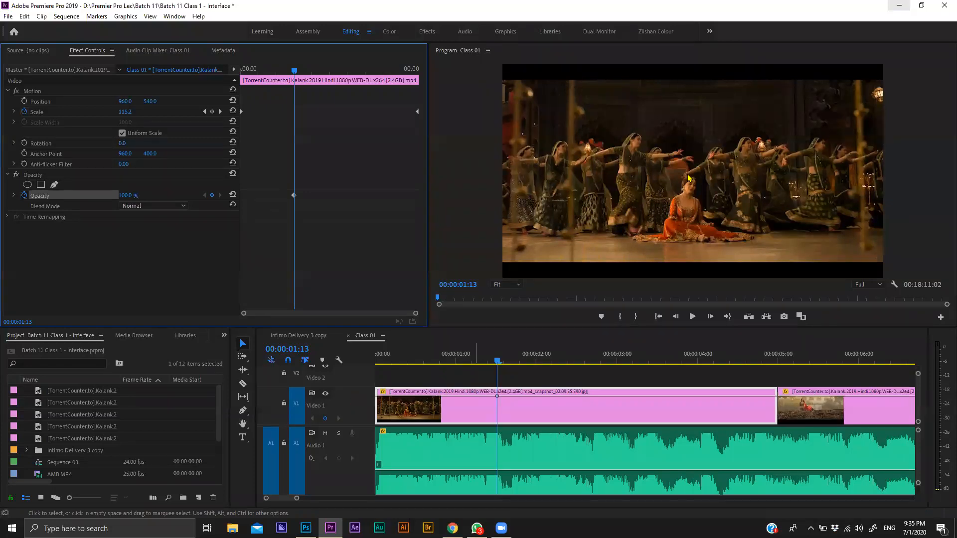
- Set the first still's Opacity to 0% at 00:00:00:00 to create a fade-in
key("Home")
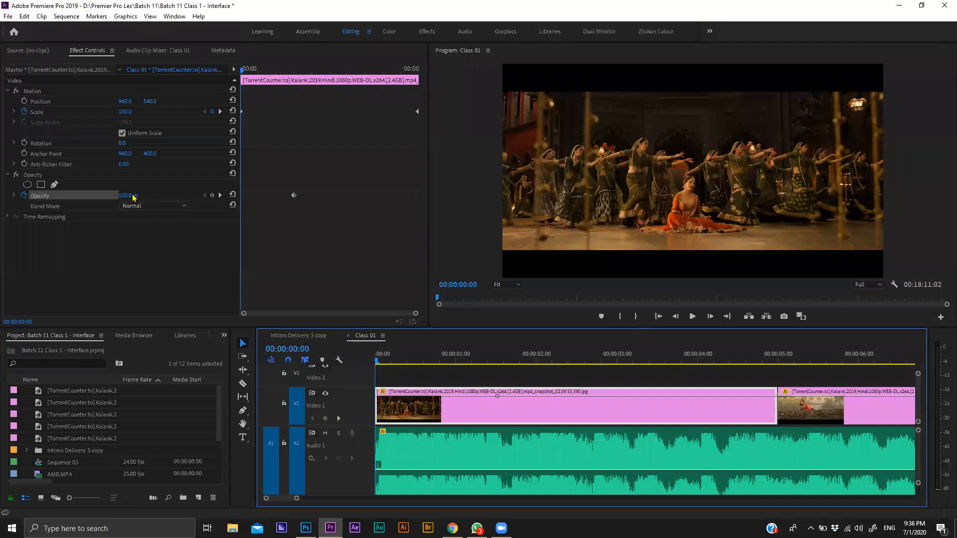
type("0")
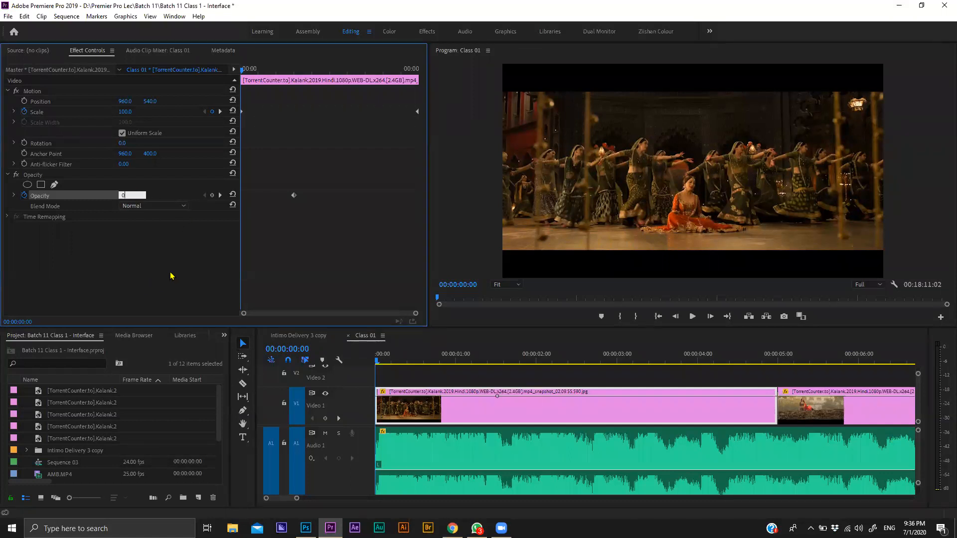
key("Return")
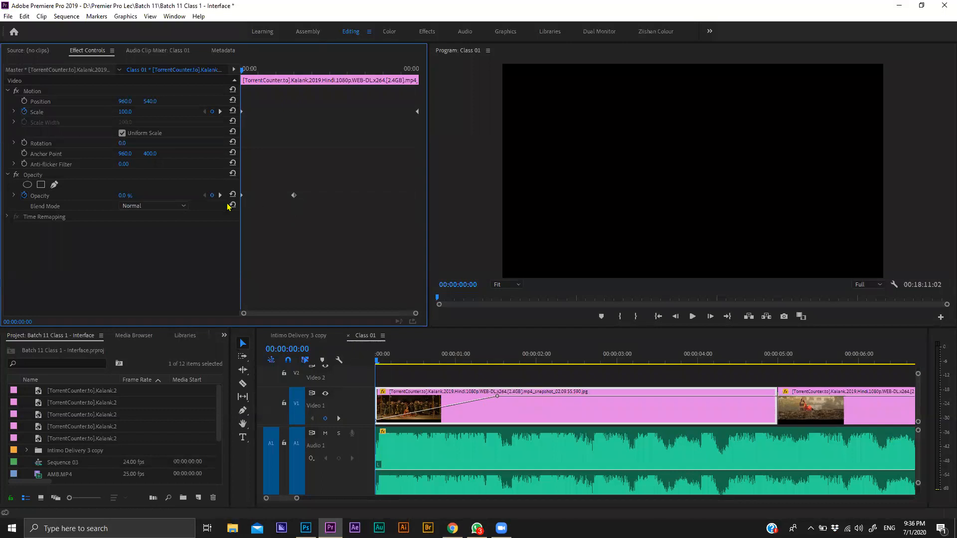
- Play the opening of the sequence twice to preview the first still's fade-in
key("space")
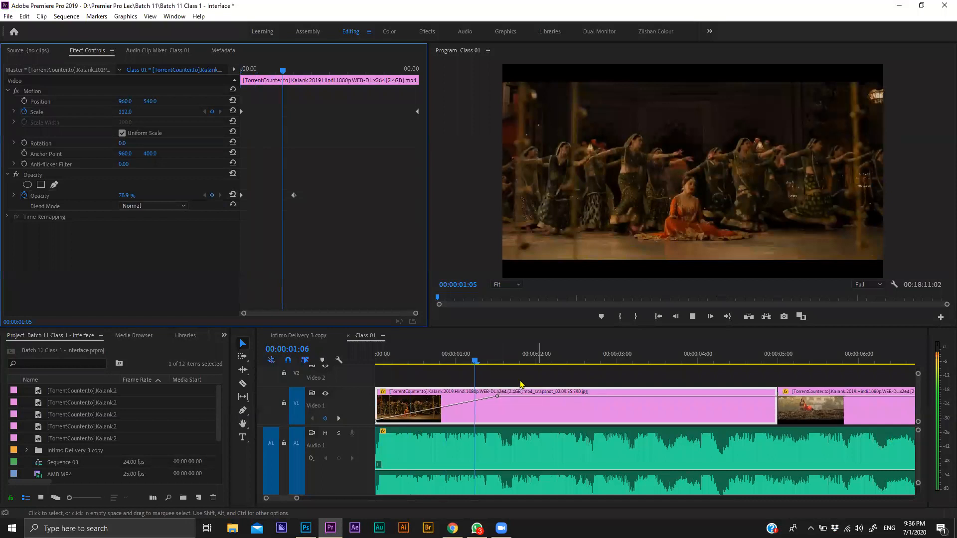
key("space")
key("Home")
key("space")
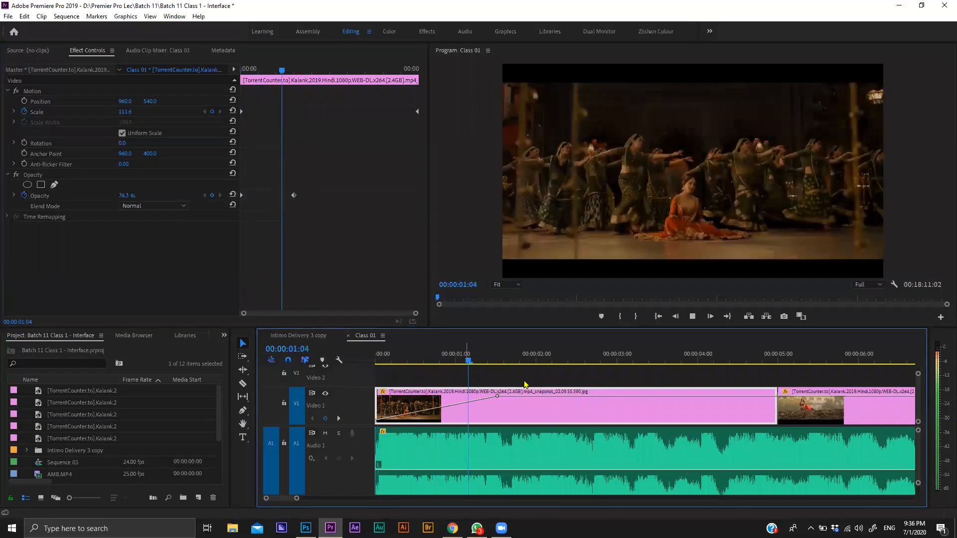
key("space")
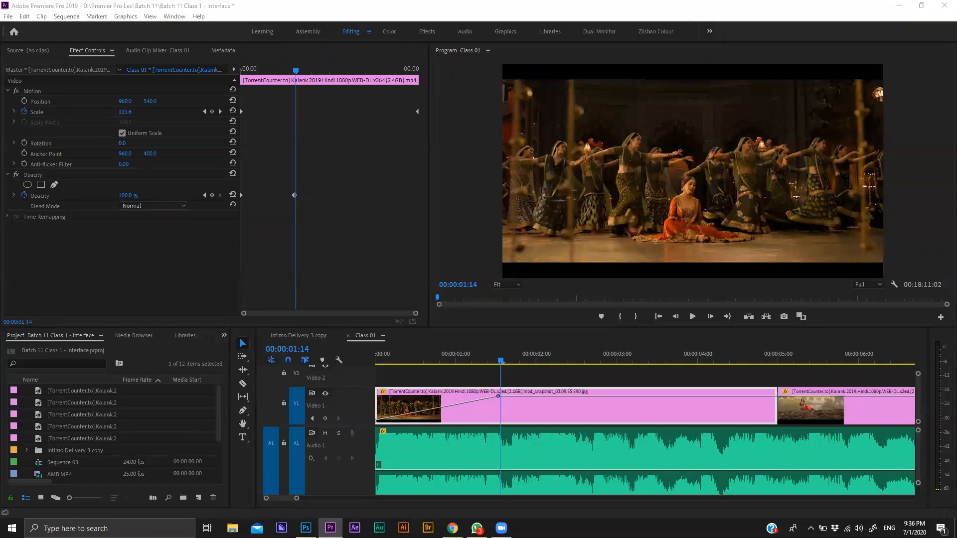
- Animate the fifth still's Scale from 150 at its start to 100 at about 00:00:24:13
left_click(653, 370)
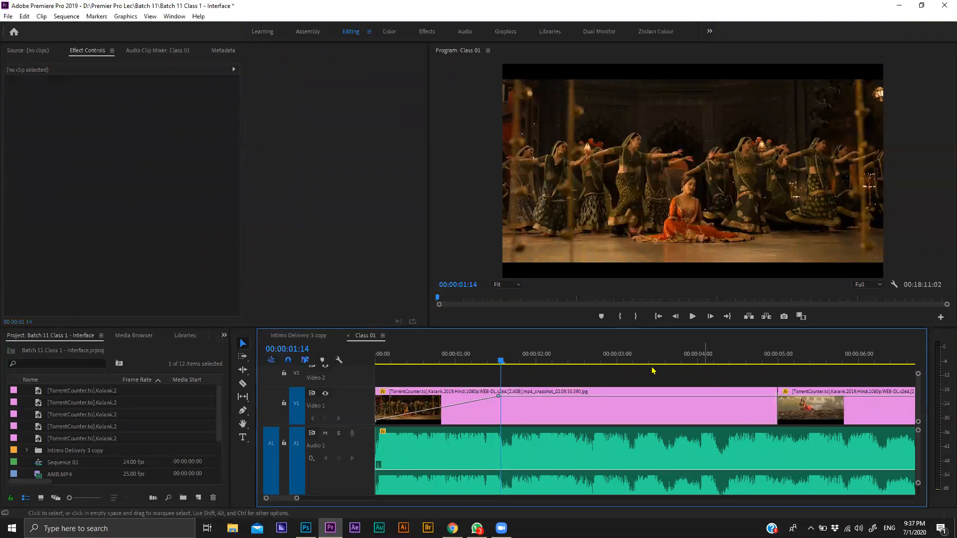
key("minus")
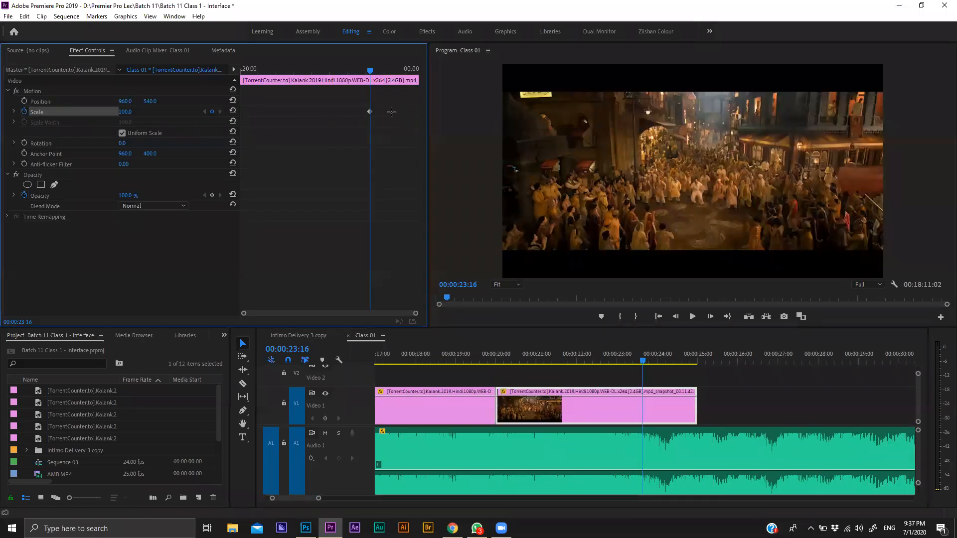
left_click_drag(369, 112, 403, 137)
left_click(127, 112)
type("150")
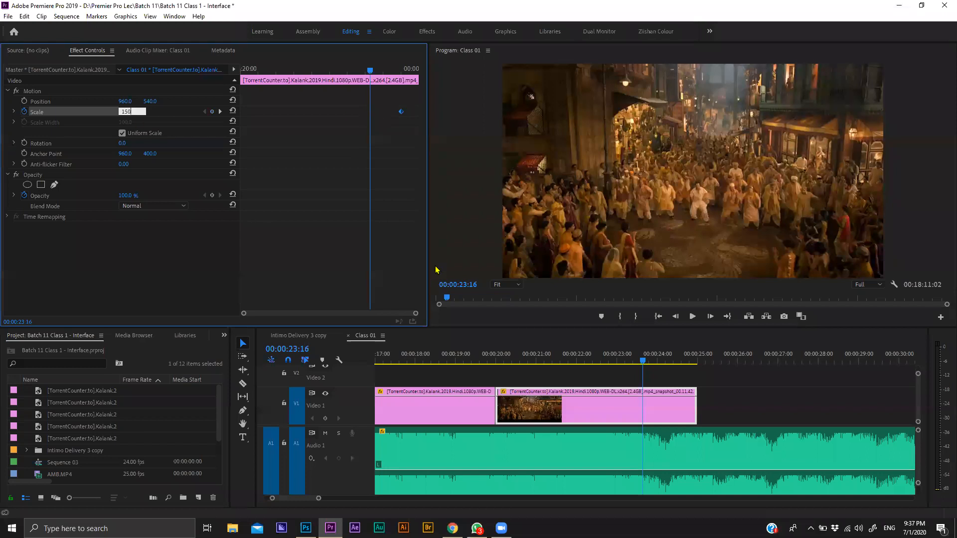
key("Return")
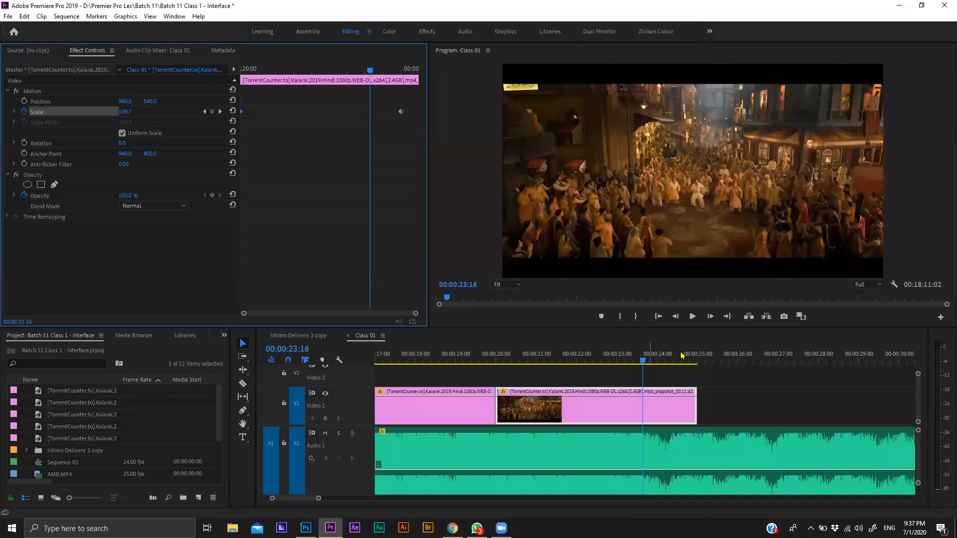
- Trim the fifth still's end to 00:00:24:06
left_click_drag(681, 356, 668, 361)
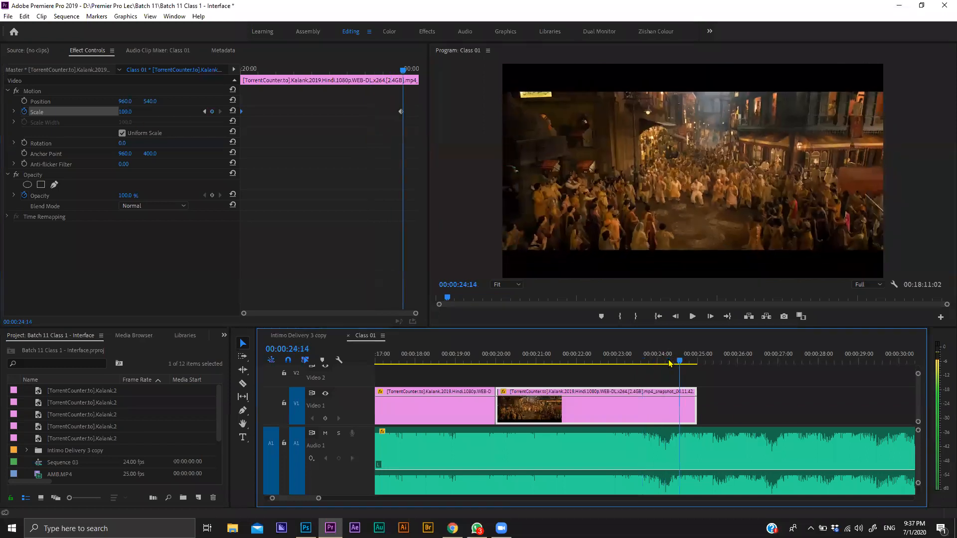
key("w")
- Add Opacity keyframes that fade the fifth still from 100% at about 00:00:22:11 to 0% at its end, and preview the fade-out
left_click(590, 414)
left_click(243, 411)
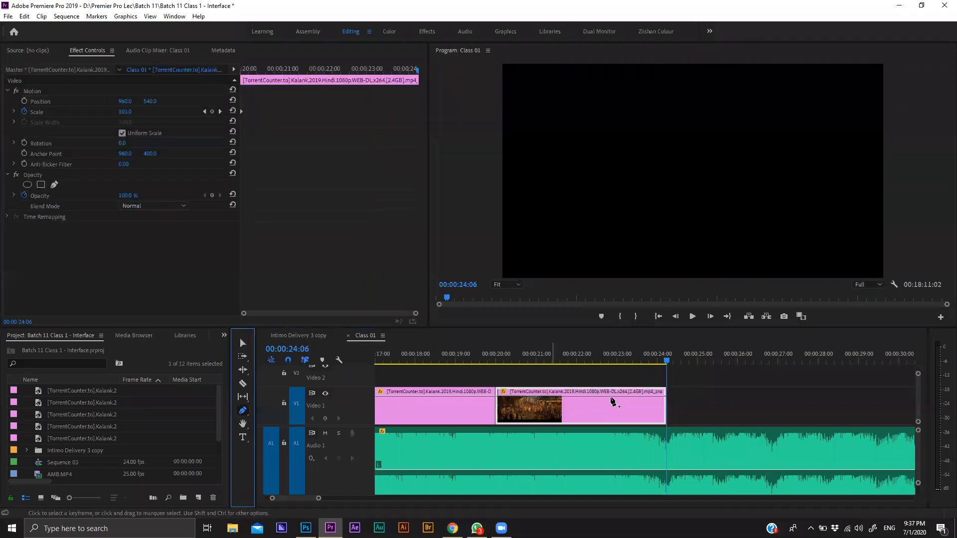
left_click(595, 397)
left_click_drag(610, 397, 674, 423)
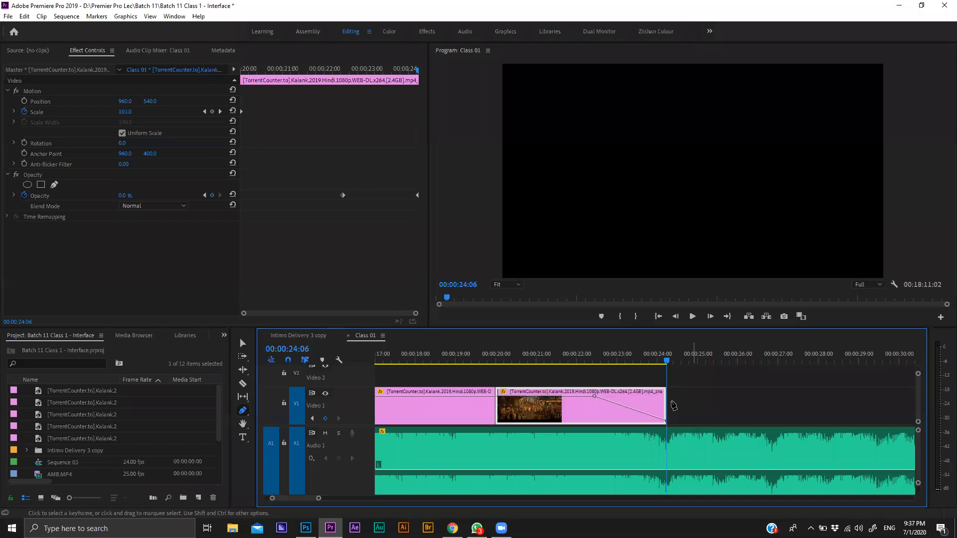
key("v")
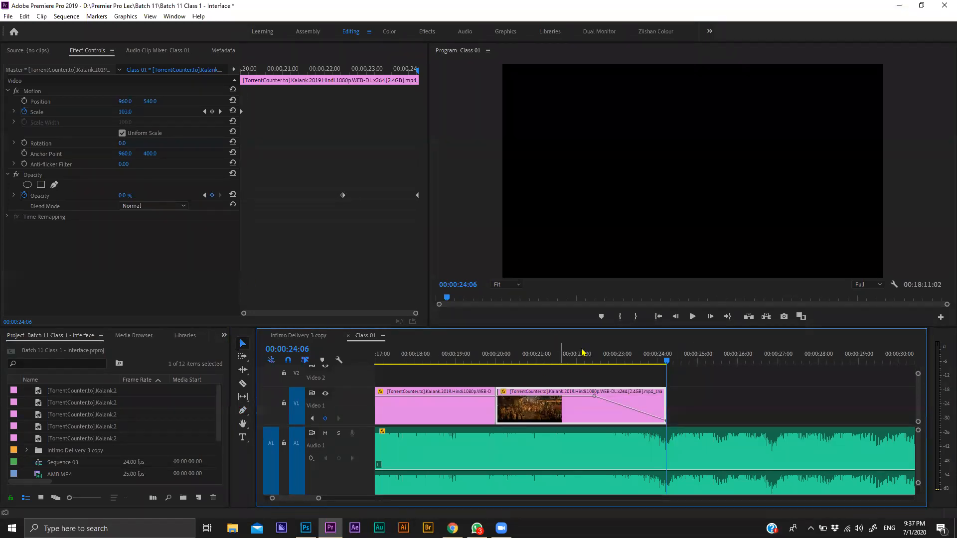
left_click(582, 352)
key("space")
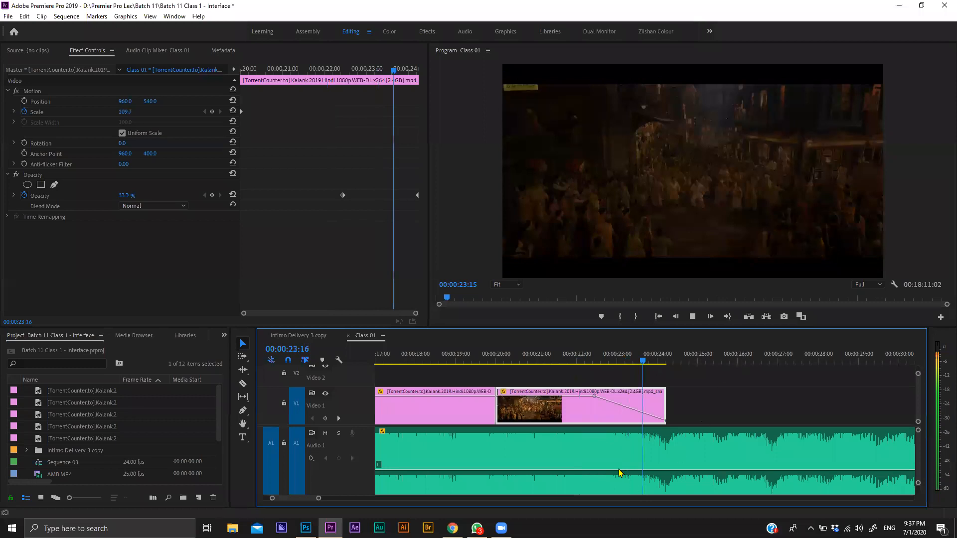
- Add two volume keyframes to the music clip, fading it out from about 00:00:22:02 to just past the fifth still's end
left_click(619, 472)
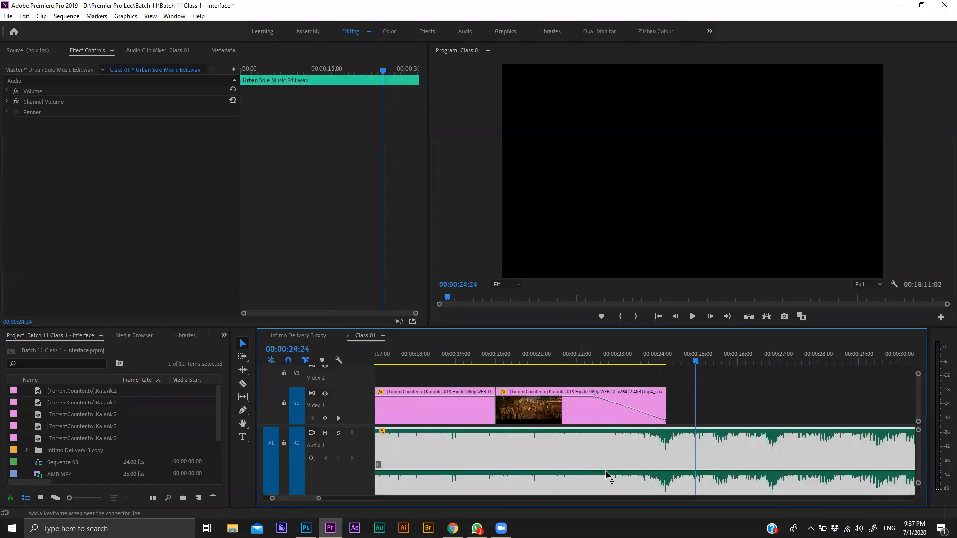
left_click(579, 470, "ctrl")
left_click(632, 470, "ctrl")
left_click_drag(632, 470, 678, 502)
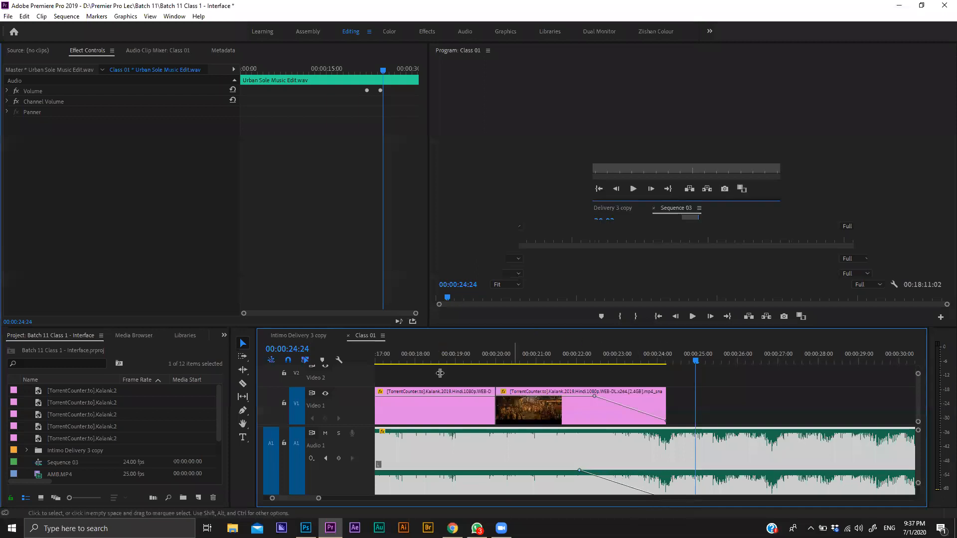
- Cut the music clip just after the end of its volume fade-out and delete the leftover part
key("grave")
left_click_drag(418, 355, 413, 369)
key("c")
left_click(417, 352)
key("v")
left_click(578, 331)
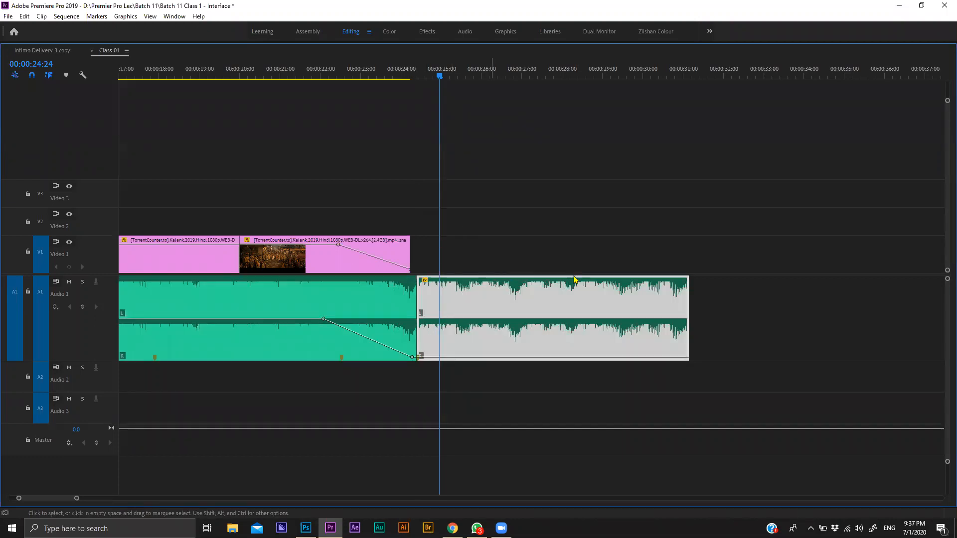
key("Delete")
key("grave")
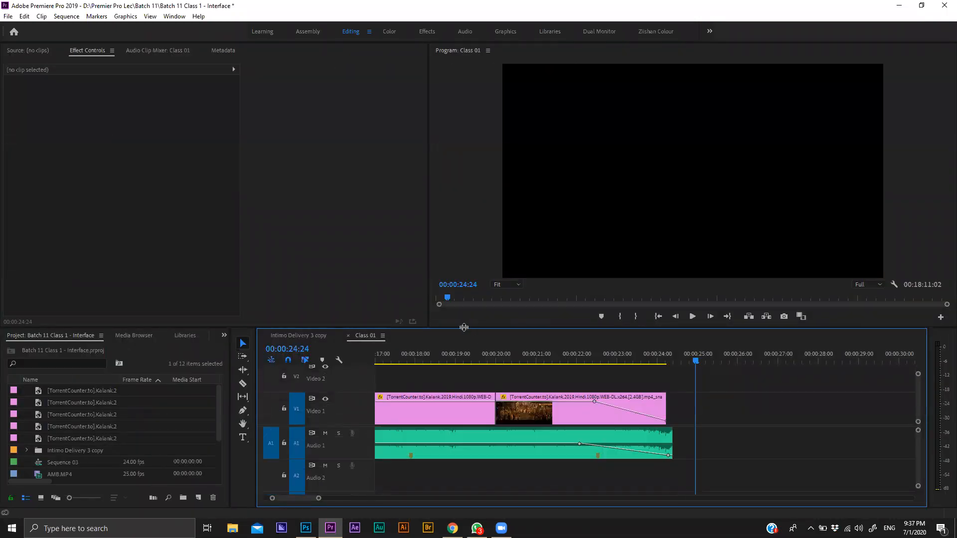
- Enlarge the timeline area, fit the whole sequence in it and play it from 00:00:00:00
left_click_drag(464, 327, 463, 238)
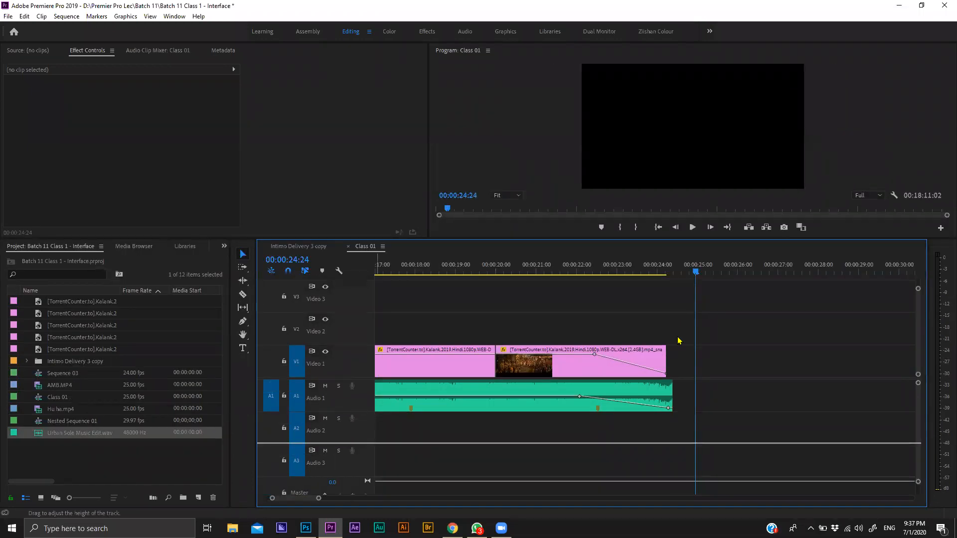
key("minus")
key("minus")
key("minus")
left_click_drag(425, 269, 365, 271)
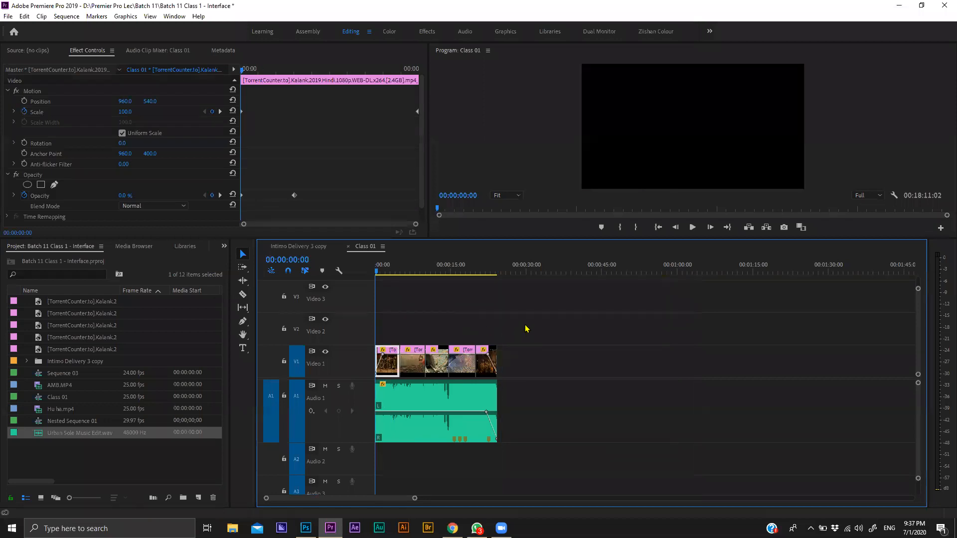
key("backslash")
key("space")
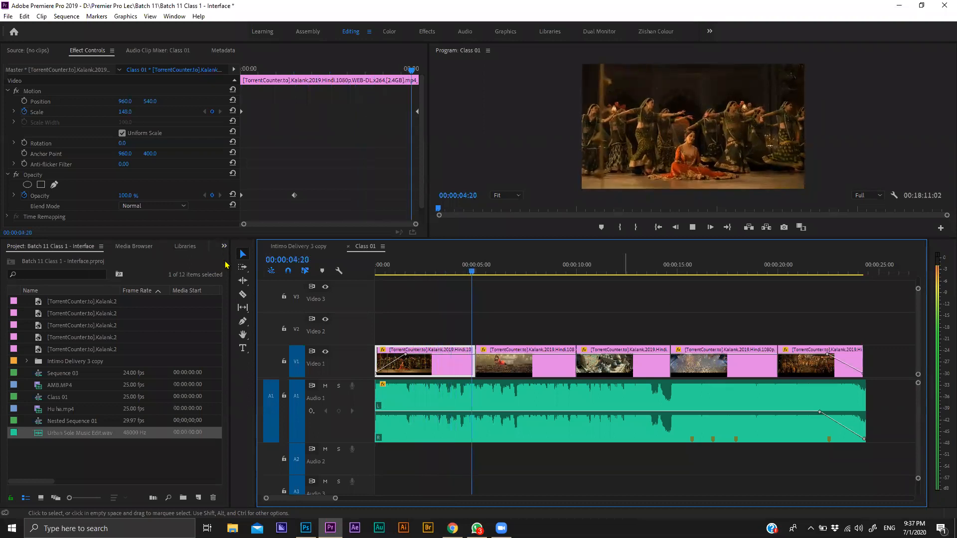
- Apply a Cross Dissolve between the first and second stills and extend their Scale keyframes to cover the transition
left_click(224, 246)
left_click(248, 303)
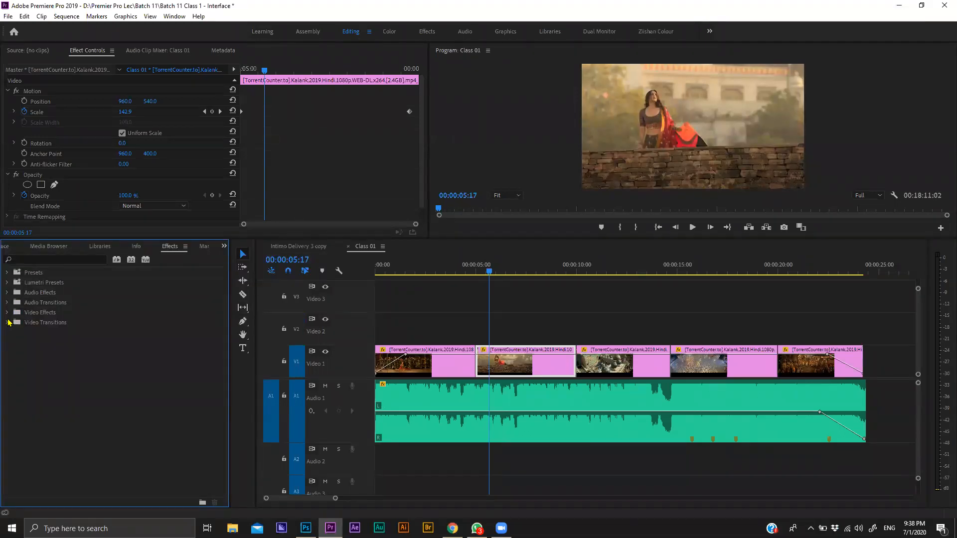
left_click(8, 322)
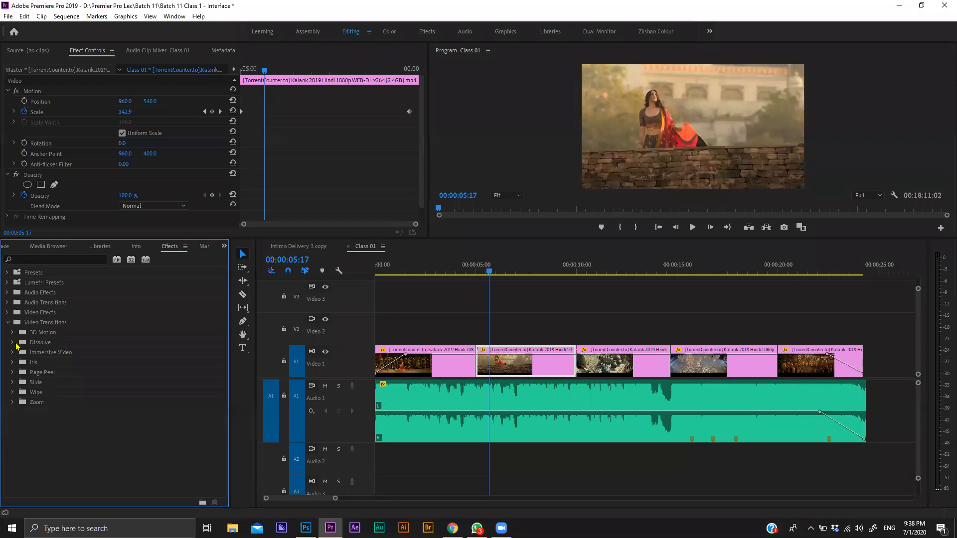
left_click(16, 343)
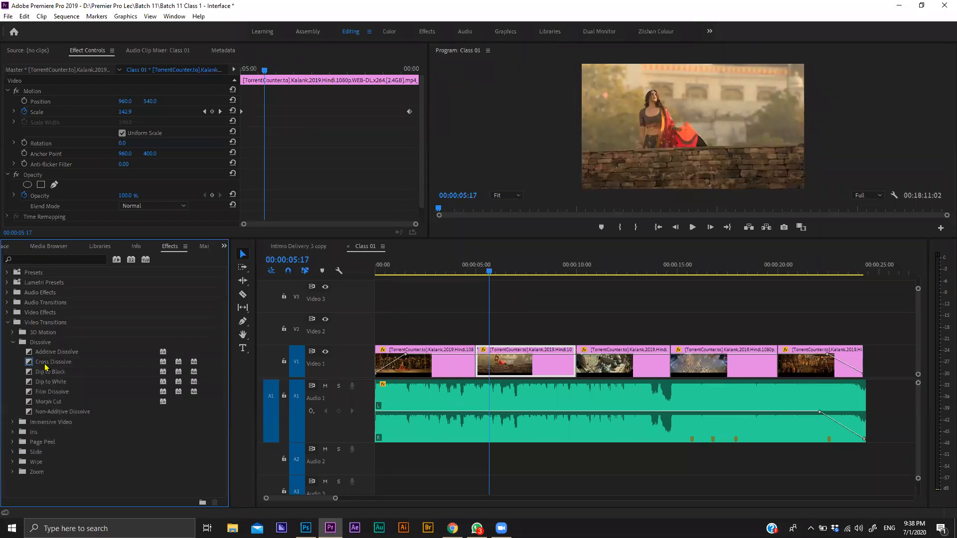
left_click_drag(45, 367, 497, 362)
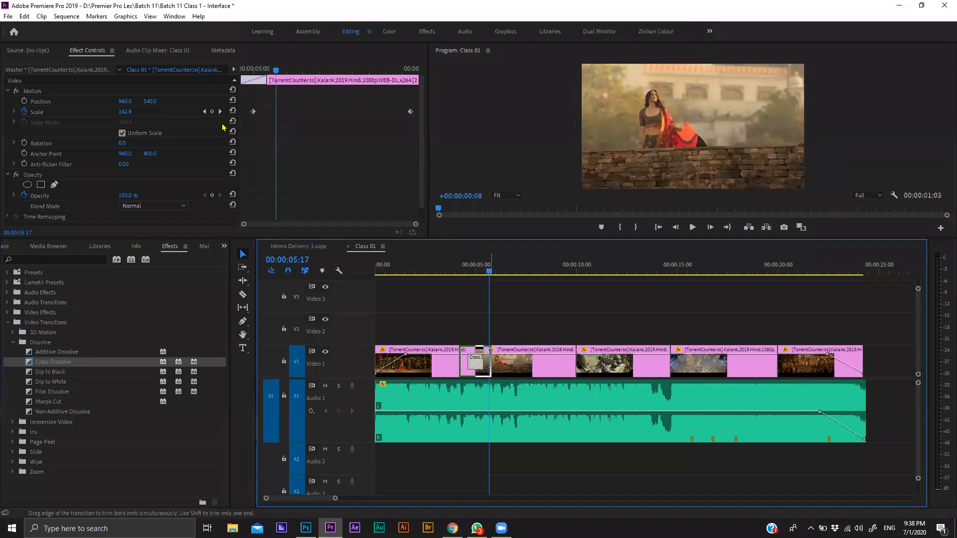
left_click(222, 127)
left_click(446, 361)
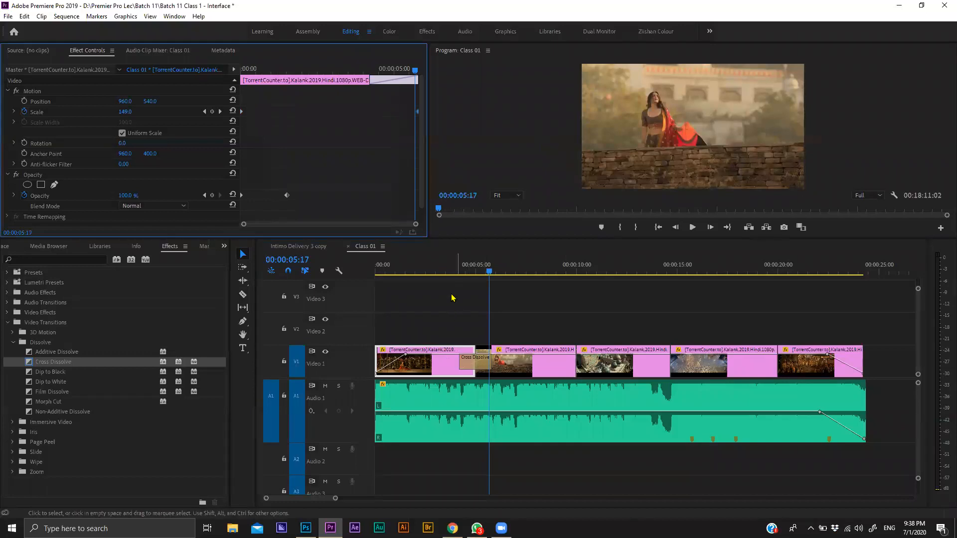
- Preview the first Cross Dissolve in the maximized program monitor, starting at about 00:00:03:08
left_click(442, 270)
key("grave")
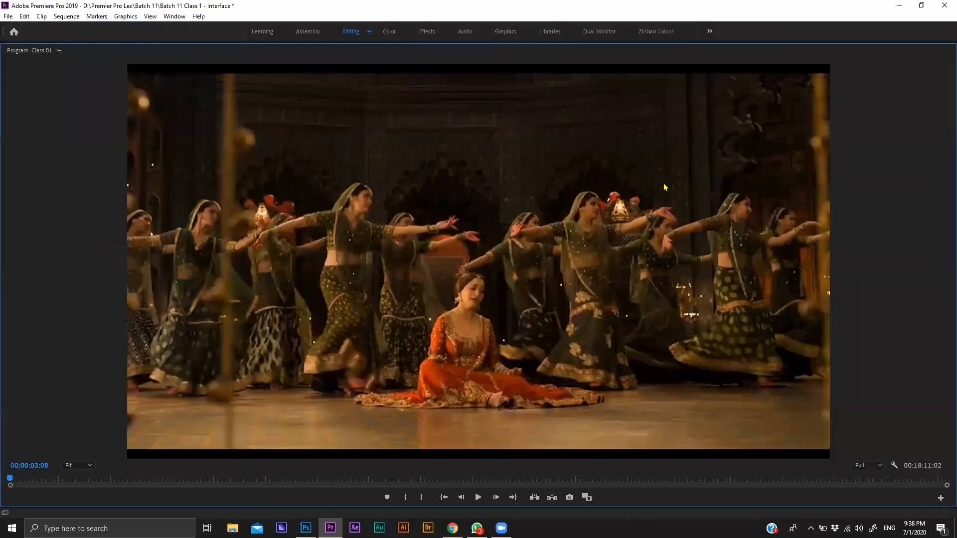
key("space")
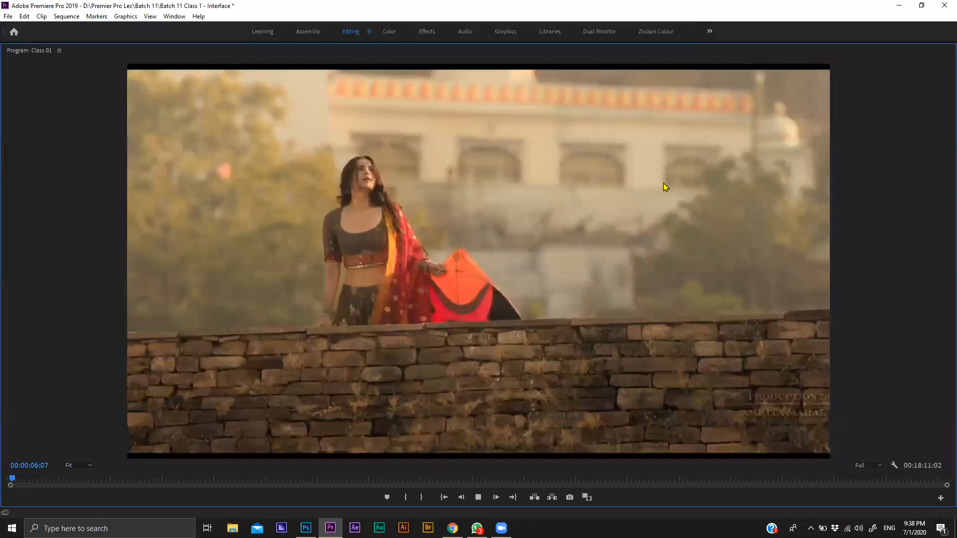
key("grave")
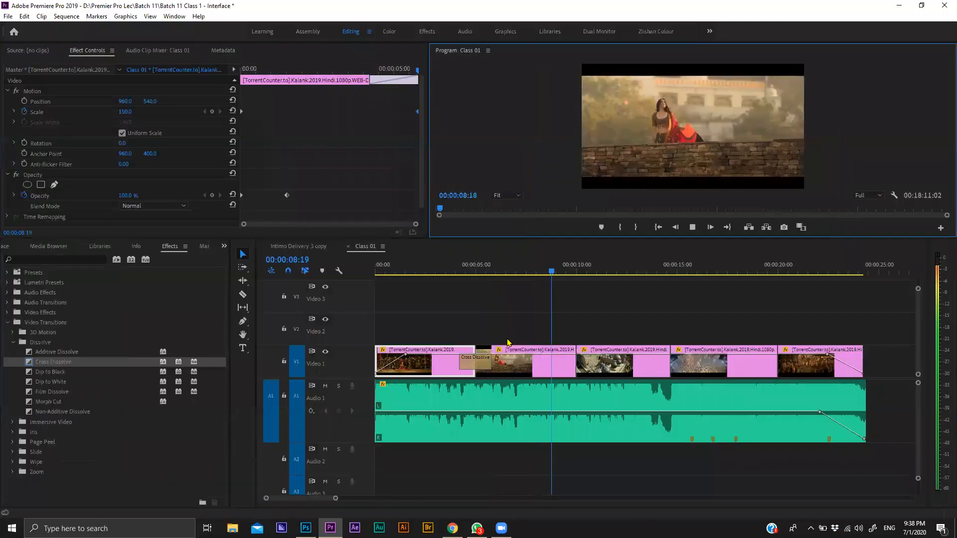
key("space")
- Apply a Cross Dissolve between the second and third stills and move the third still's starting Position and Scale keyframes to the transition's start
left_click_drag(64, 362, 584, 364)
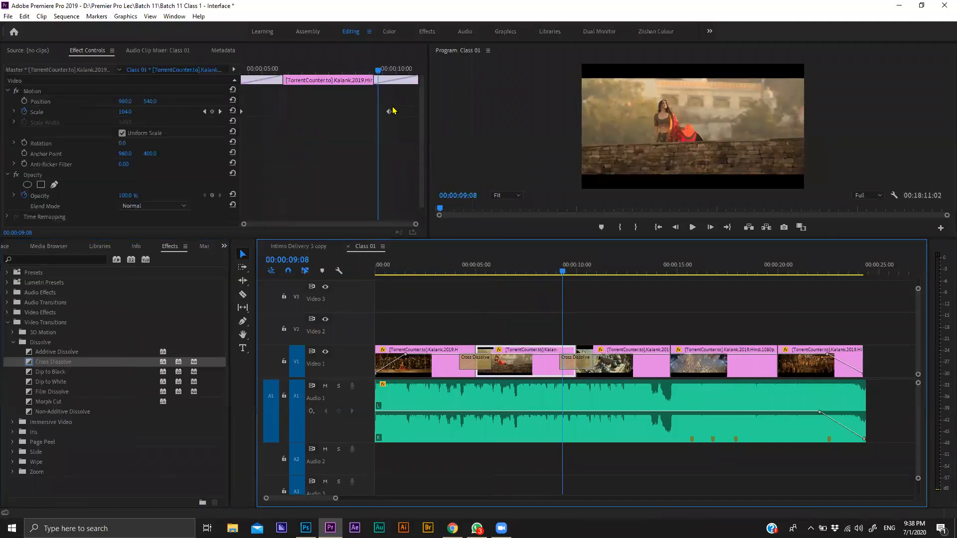
left_click(603, 362)
left_click_drag(278, 99, 262, 122)
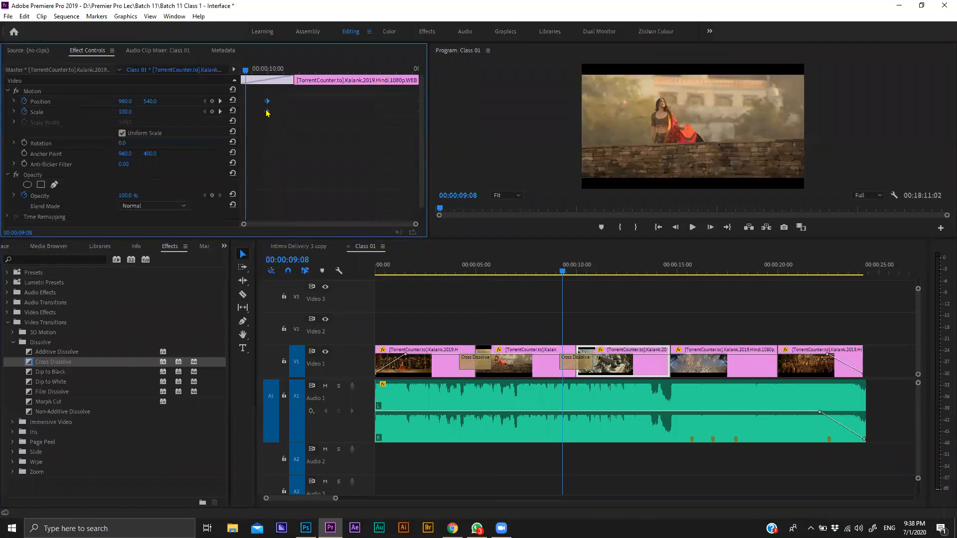
- Preview the second Cross Dissolve in the maximized program monitor, starting at 00:00:09:08
key("grave")
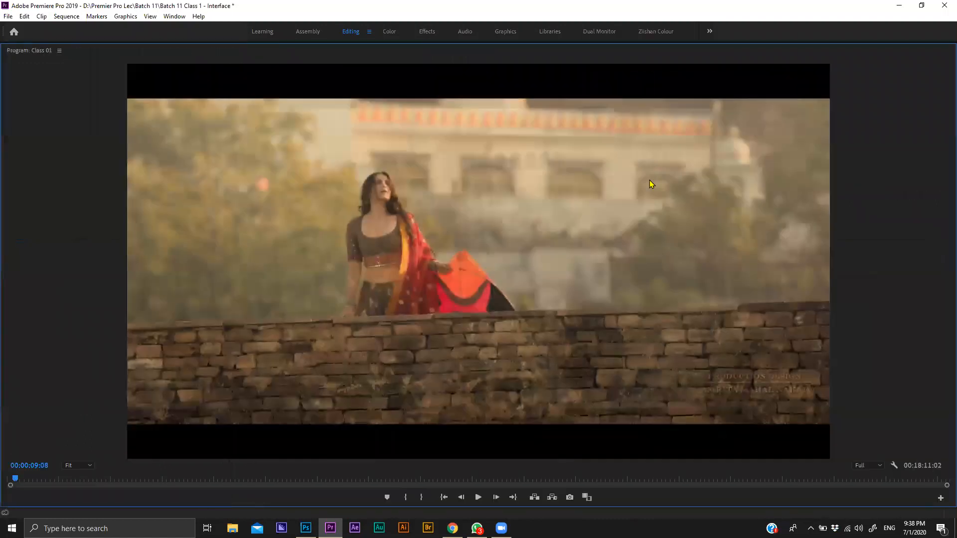
key("space")
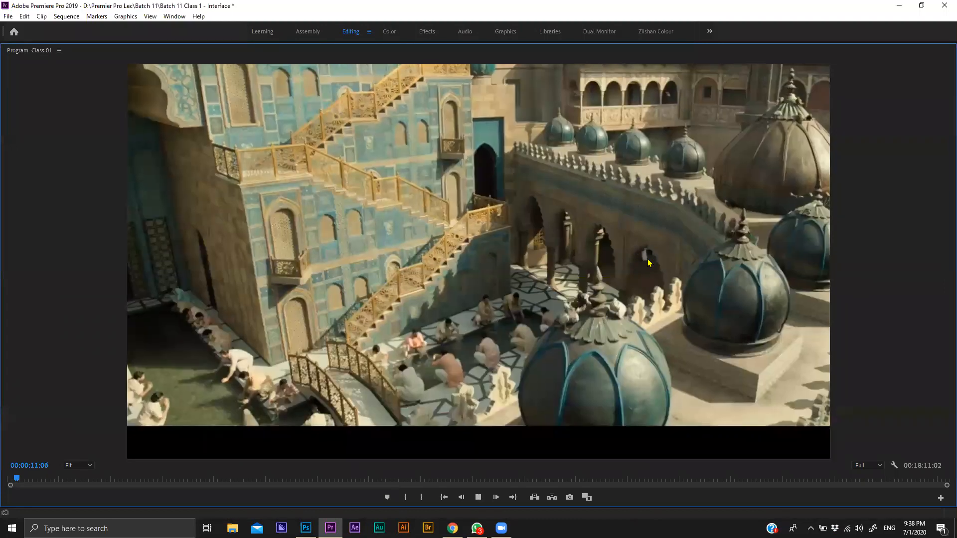
key("space")
key("grave")
- Apply an Iris Box transition between the third and fourth stills, preview it and lengthen it on both sides of the cut
left_click(13, 343)
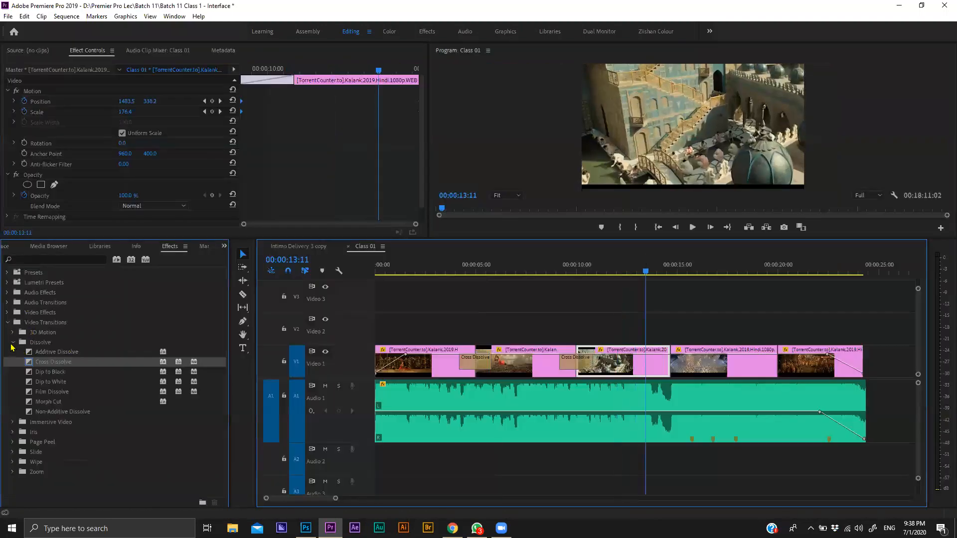
left_click(13, 363)
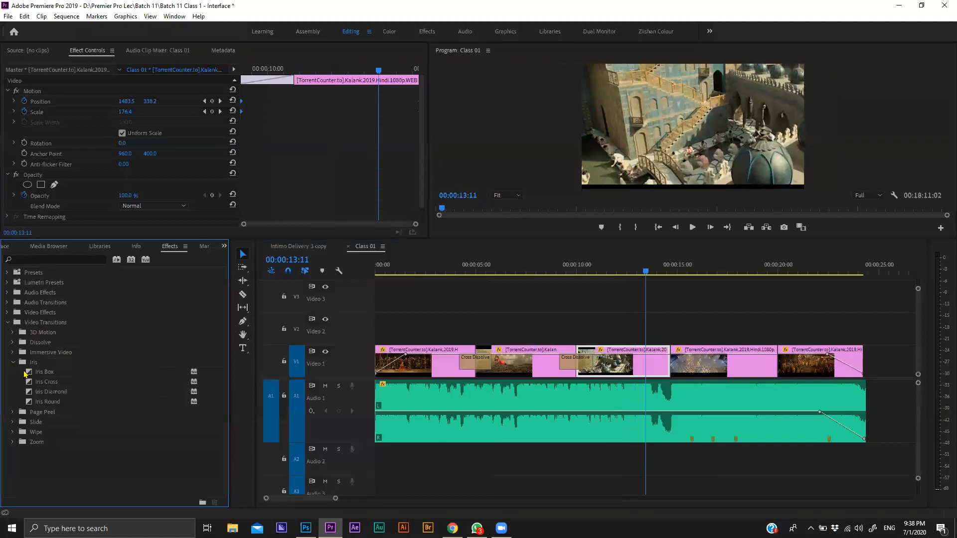
left_click(48, 375)
left_click_drag(50, 377, 673, 369)
key("space")
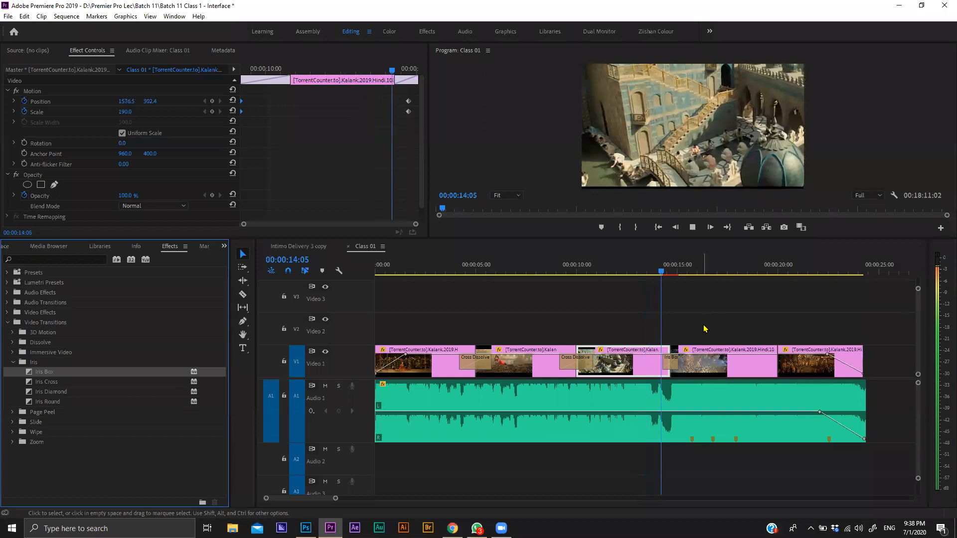
key("space")
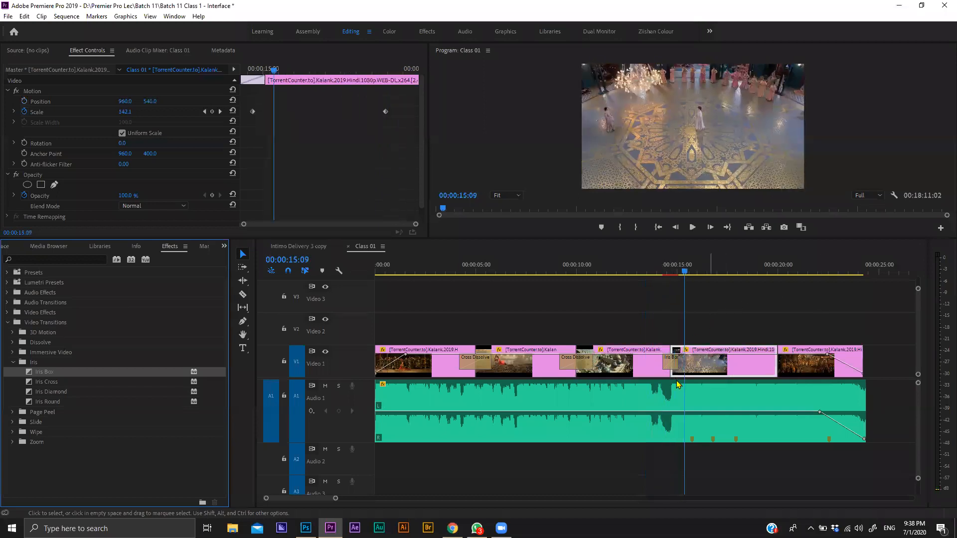
left_click_drag(677, 369, 685, 368)
- Replace the Iris Box with an Iris Cross transition and preview it in an enlarged program monitor
left_click(650, 263)
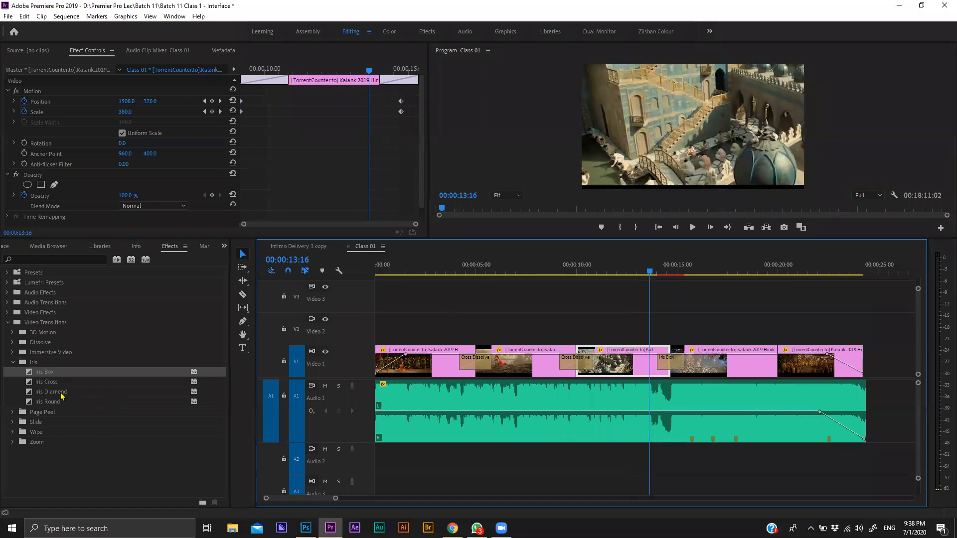
left_click_drag(49, 386, 557, 360)
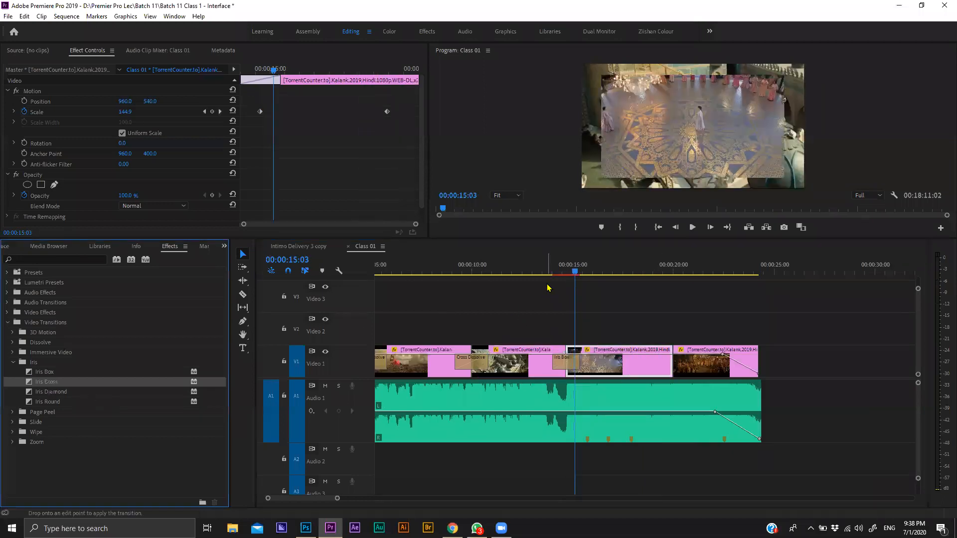
left_click(568, 243)
key("space")
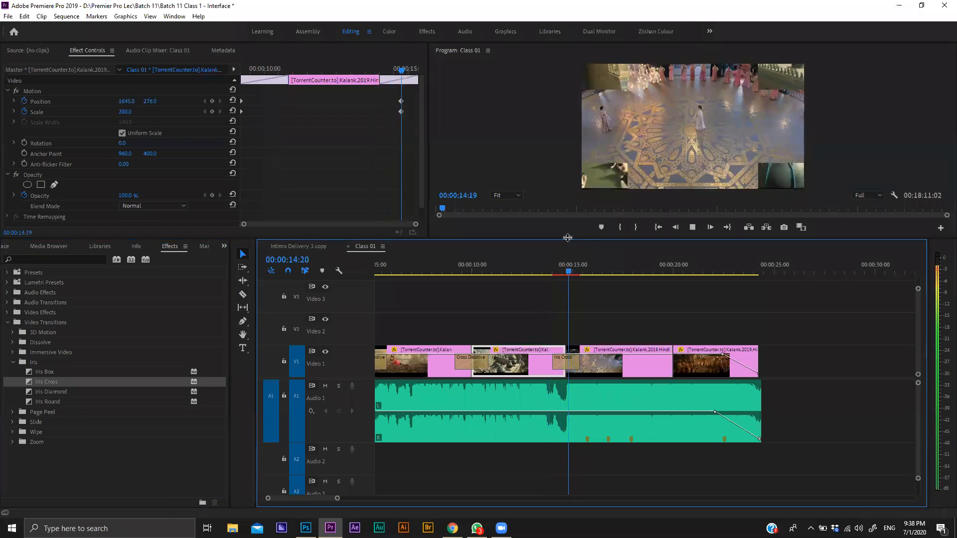
left_click_drag(564, 288, 565, 298)
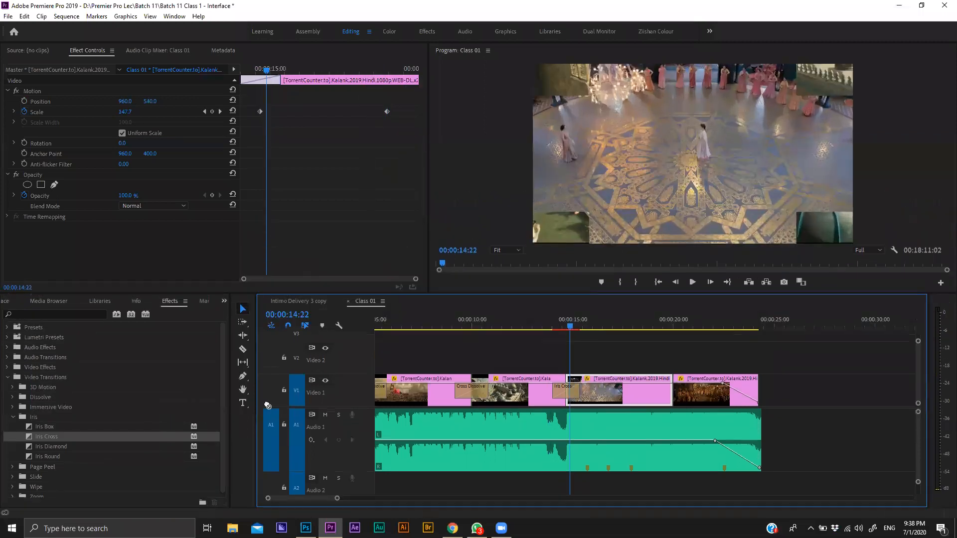
- Apply an Iris Round transition at the cut between the third and fourth stills and play it back twice
left_click_drag(50, 449, 566, 393)
left_click(544, 323)
key("space")
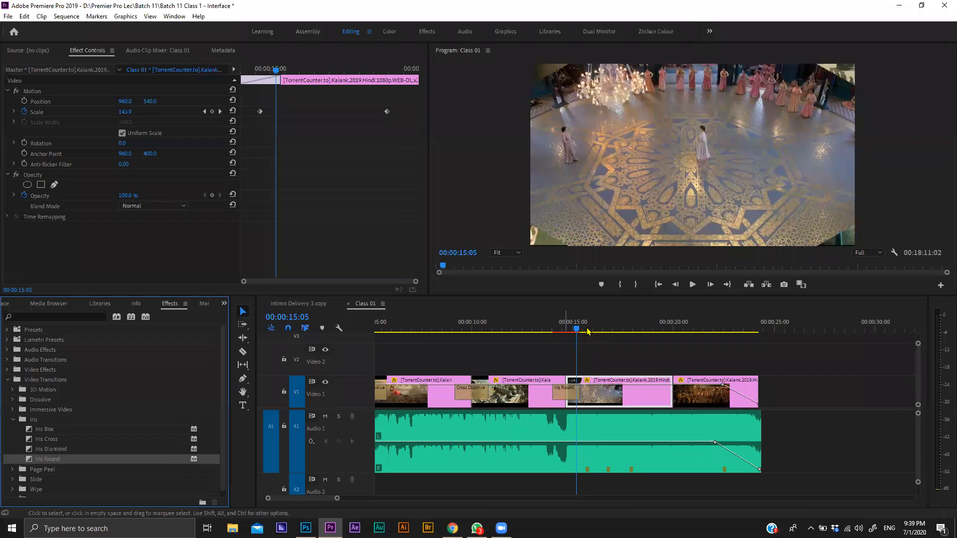
left_click(552, 329)
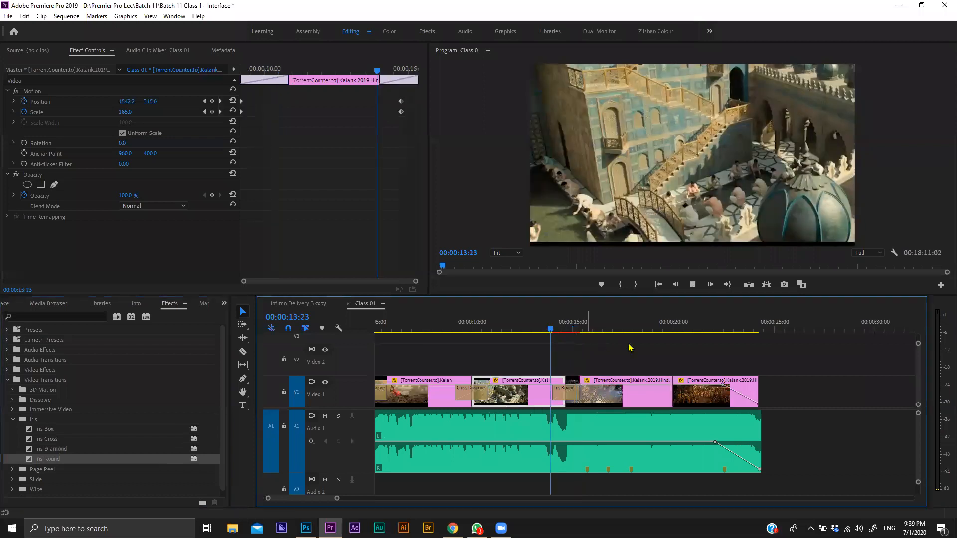
key("space")
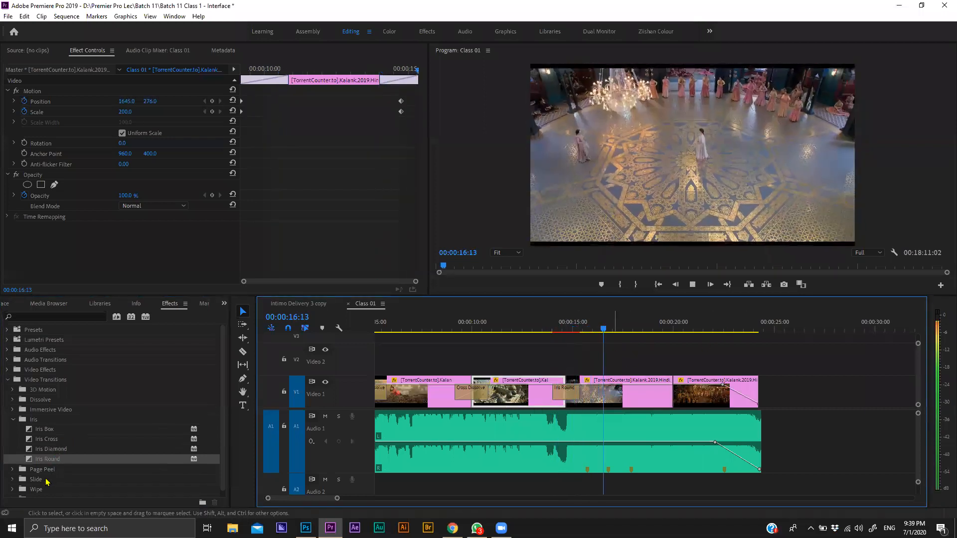
key("space")
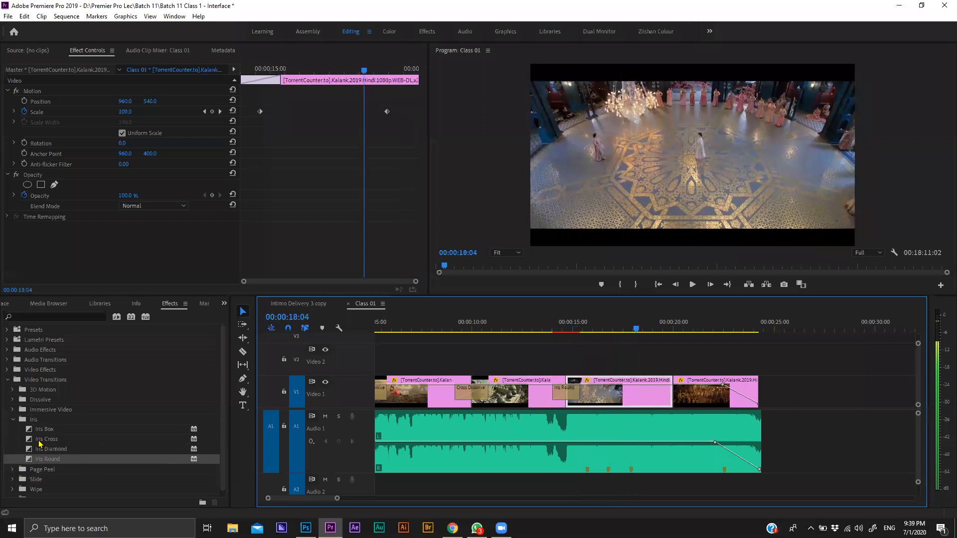
- Apply a Page Turn transition at the cut between the fourth and fifth stills and preview it
left_click(12, 469)
left_click_drag(40, 462, 678, 391)
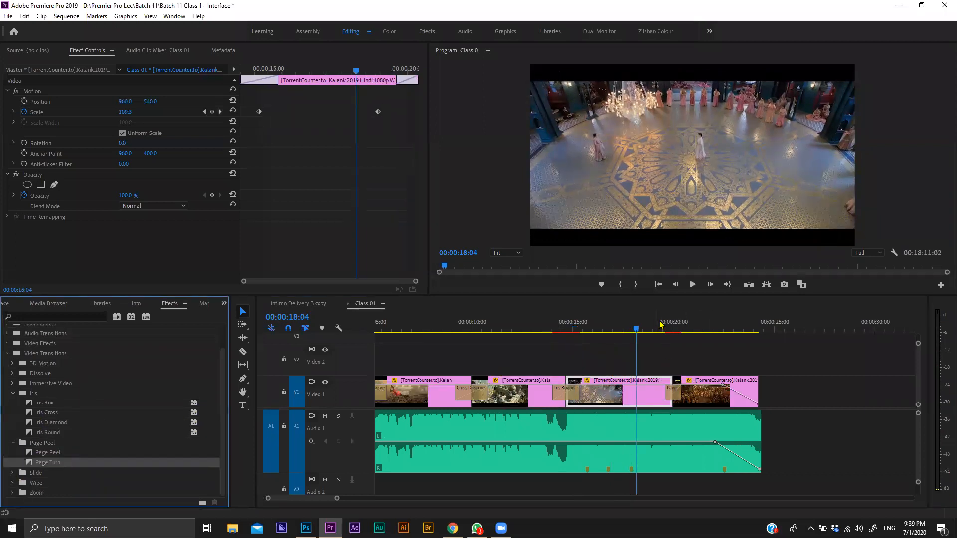
left_click(659, 327)
key("space")
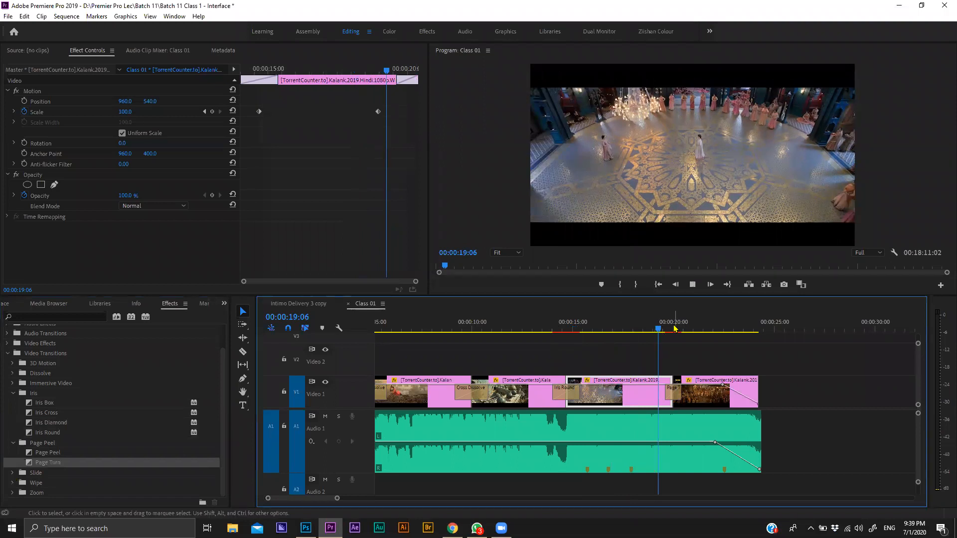
- Apply a Band Slide transition at the cut between the fourth and fifth stills and play it back
left_click(13, 473)
left_click_drag(666, 368, 674, 389)
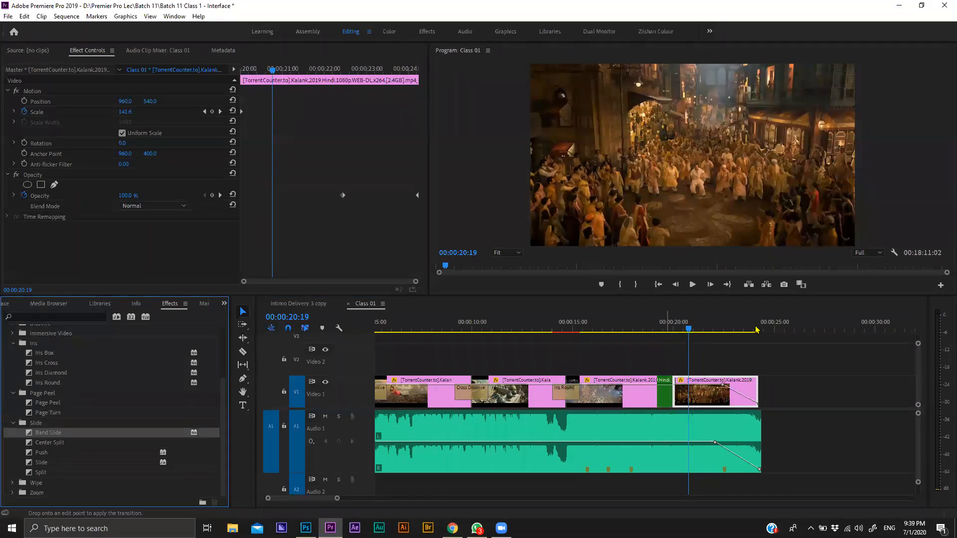
left_click(657, 324)
key("space")
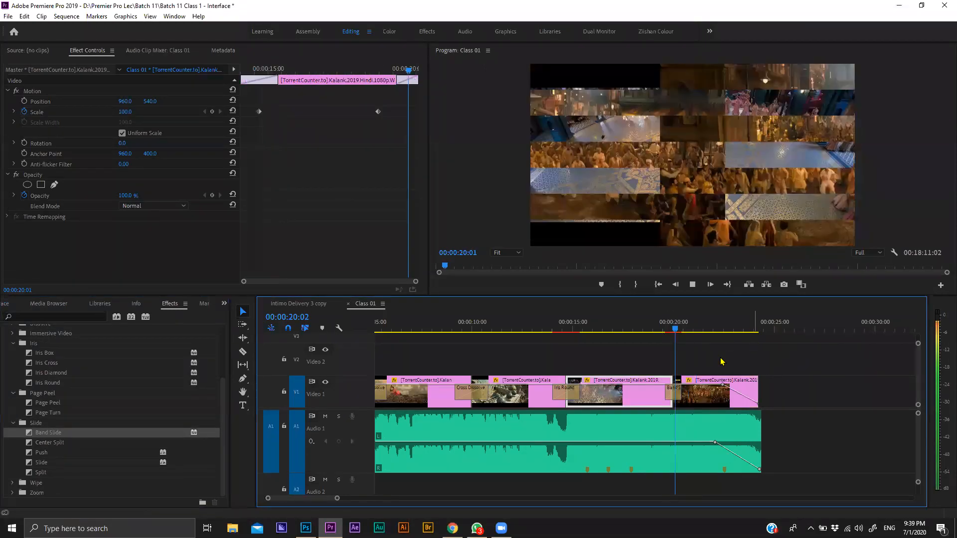
scroll(477, 354, "up", 4)
key("space")
- Replace the Cross Dissolve between the first and second stills with a Push transition and play the sequence from 00:00:03:18
left_click(449, 323)
left_click_drag(50, 455, 487, 399)
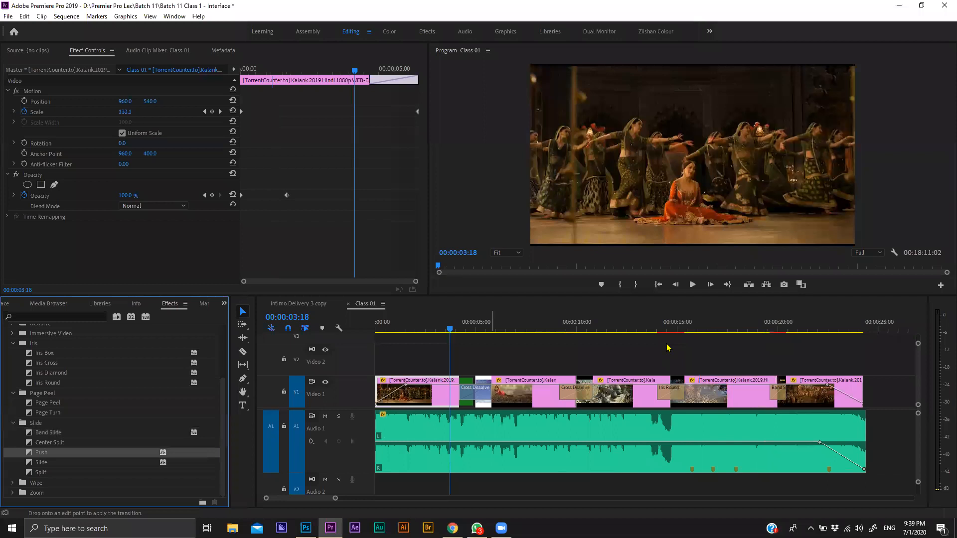
key("space")
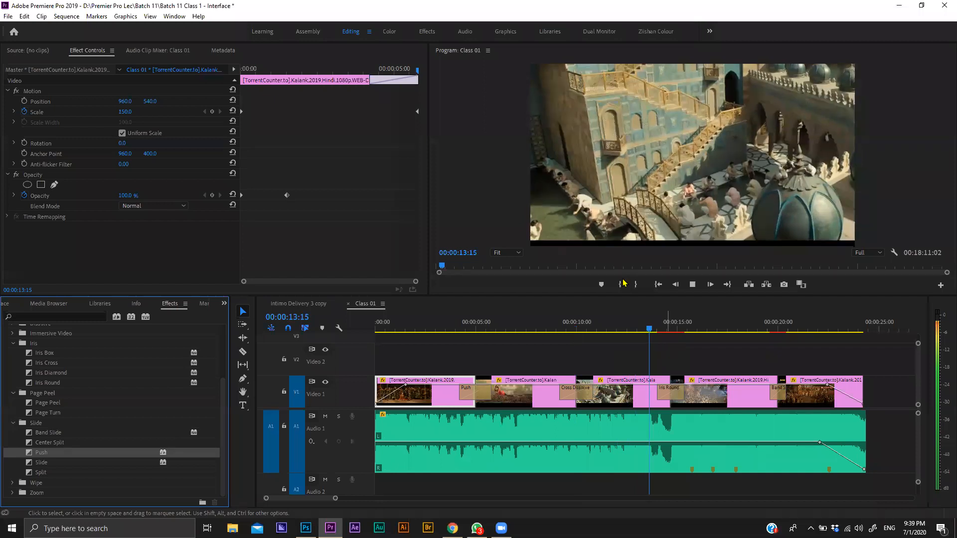
key("space")
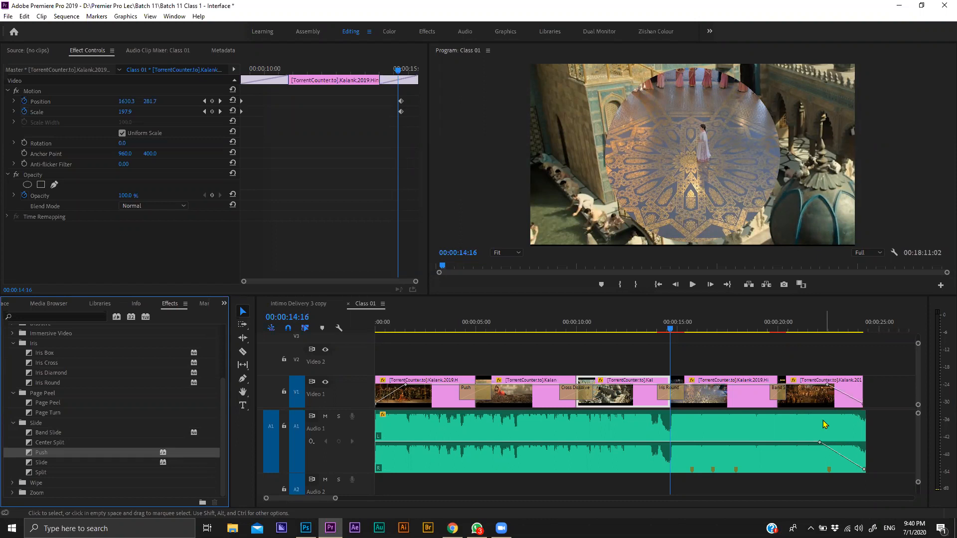
- View the Intimo Delivery 3 copy sequence at 00;00;02;07, return to the Class 01 sequence and save the project
left_click(298, 303)
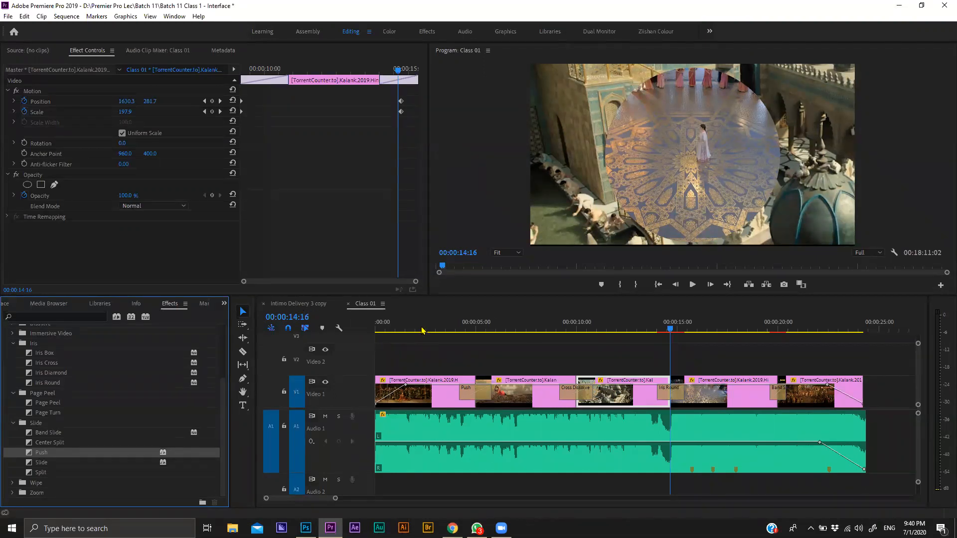
left_click(420, 329)
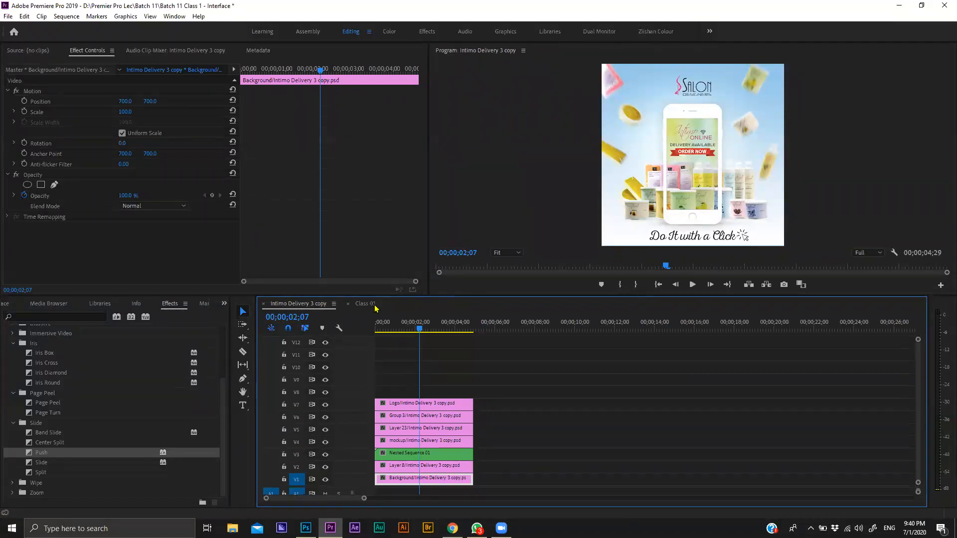
left_click(366, 304)
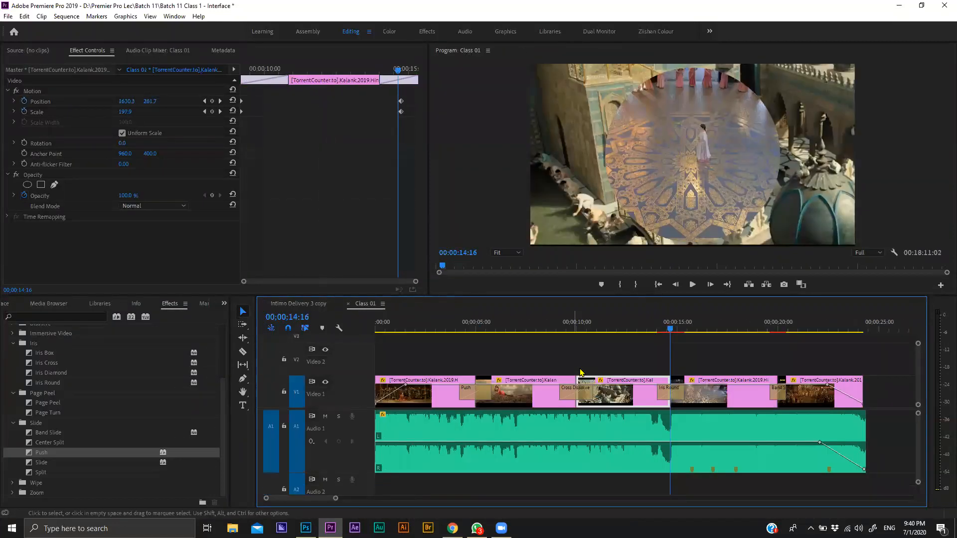
left_click(581, 373)
key("ctrl+s")
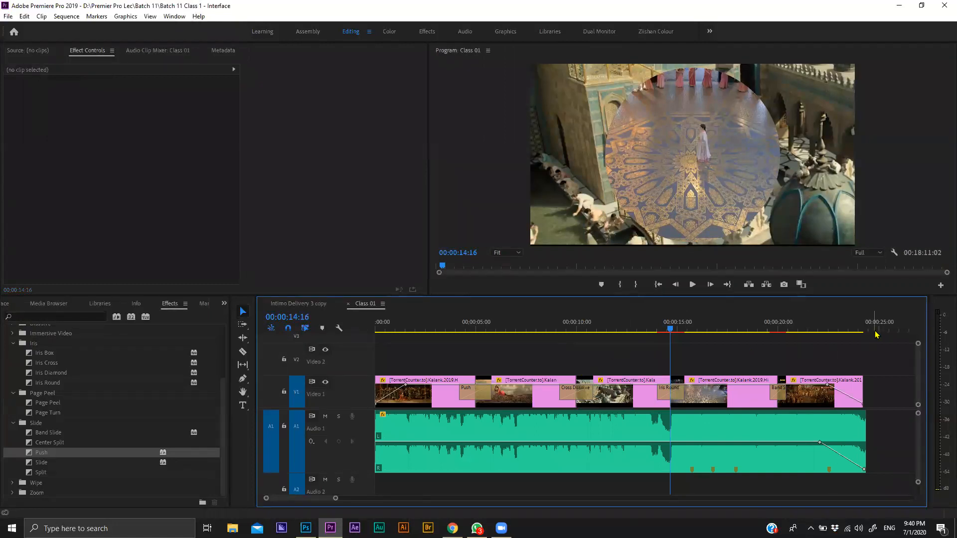
- Collapse the Iris, Page Peel and Slide transition folders and go through the Video Transitions categories from 3D Motion to Slide
key("minus")
left_click(677, 331)
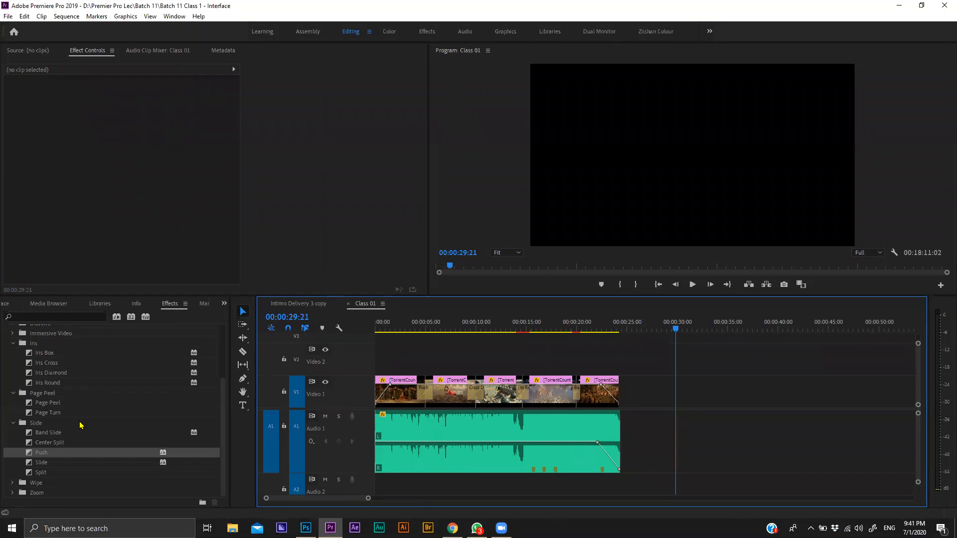
scroll(47, 381, "up", 3)
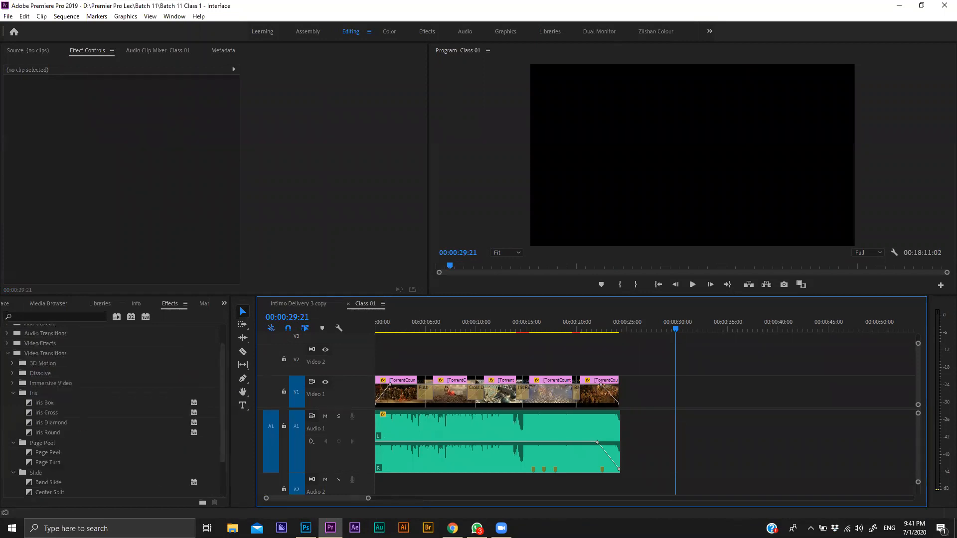
left_click(8, 353)
left_click(7, 379)
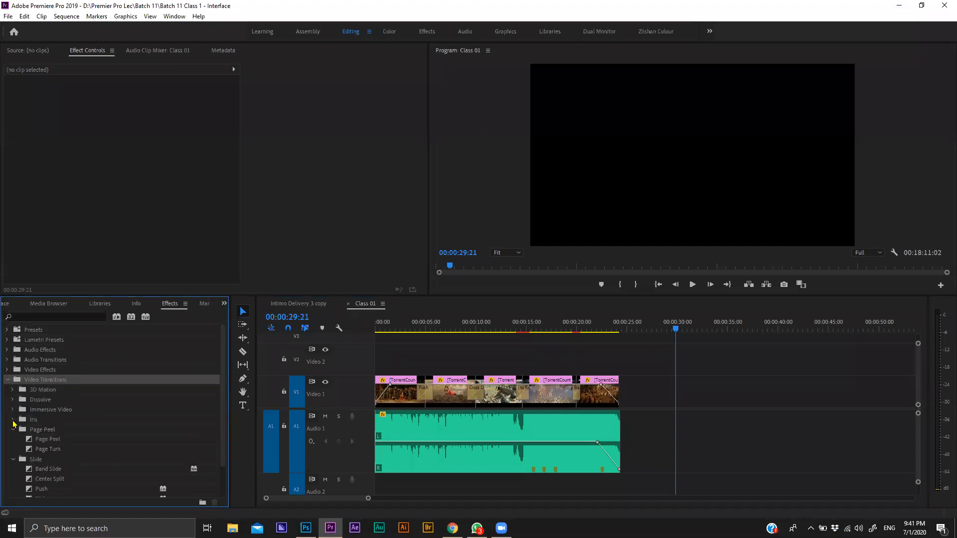
left_click(13, 430)
left_click(13, 440)
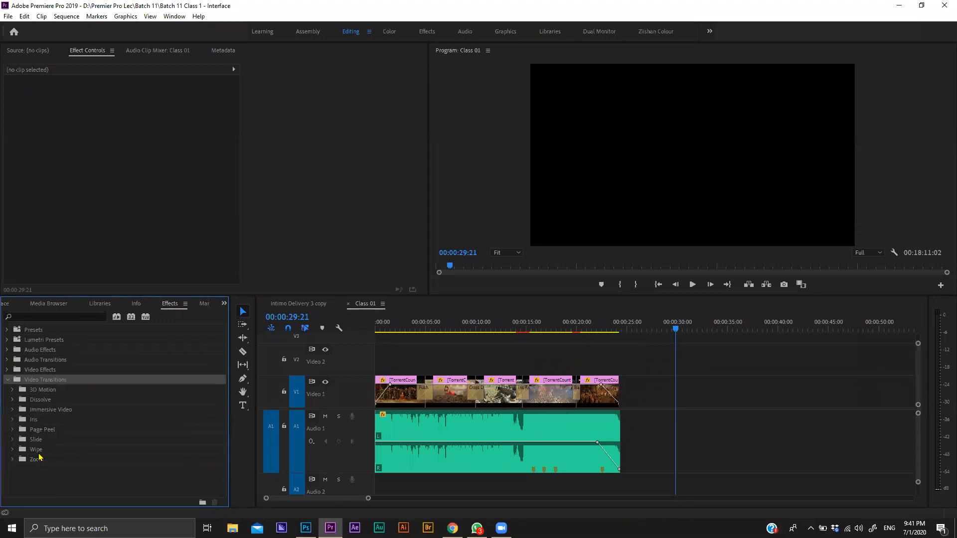
left_click(46, 391)
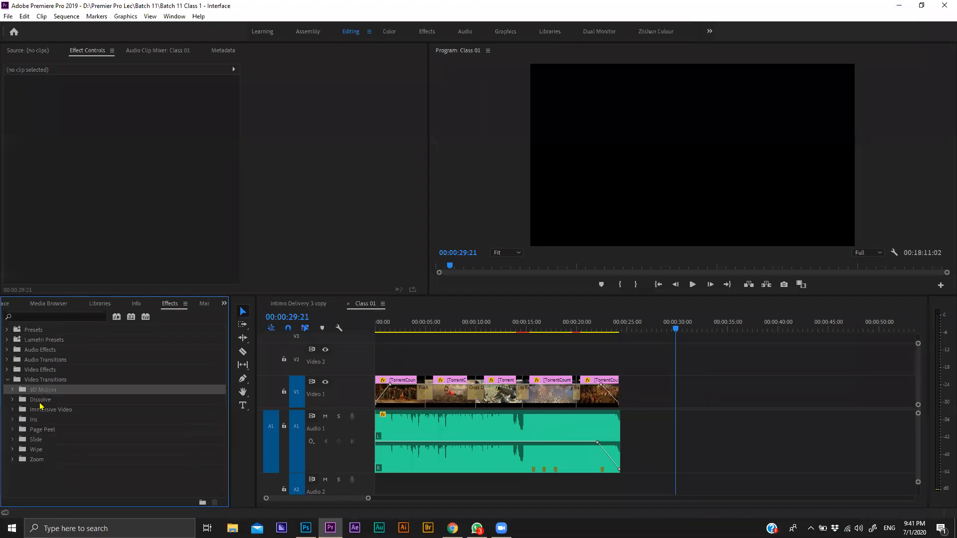
left_click(40, 402)
left_click(37, 412)
left_click(35, 422)
left_click(34, 438)
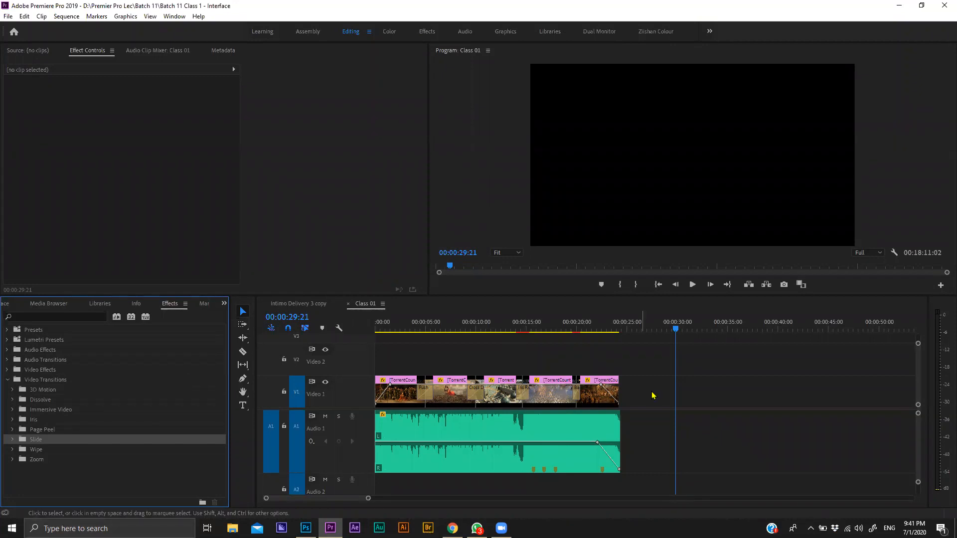
- Set the Class 01 sequence's out point at 00:00:24:10, where the clips end, and return the playhead to the start
left_click(659, 328)
key("Up")
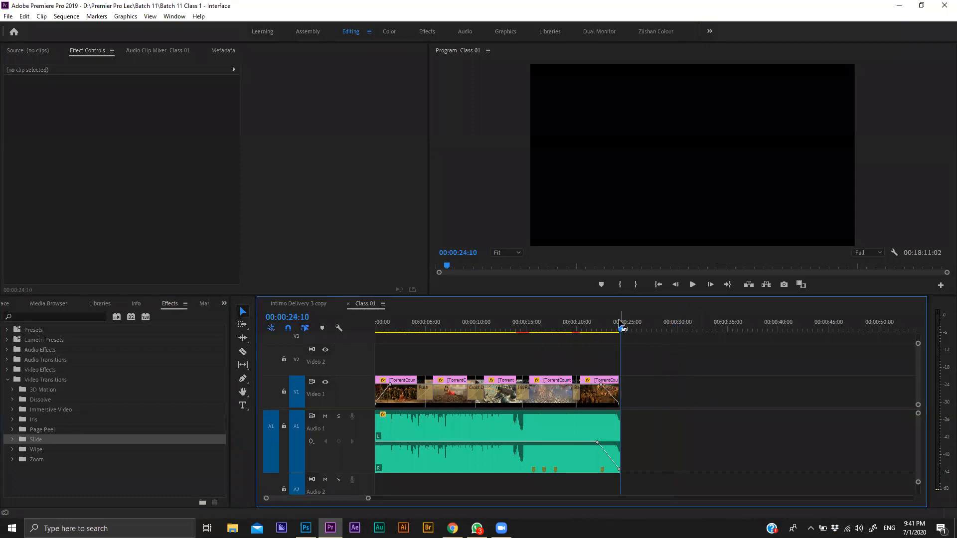
left_click(636, 285)
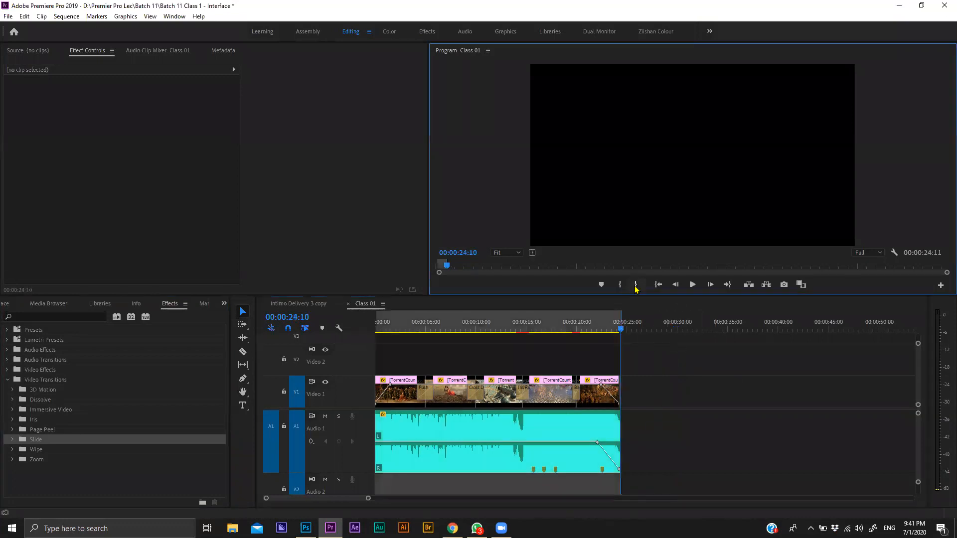
key("Home")
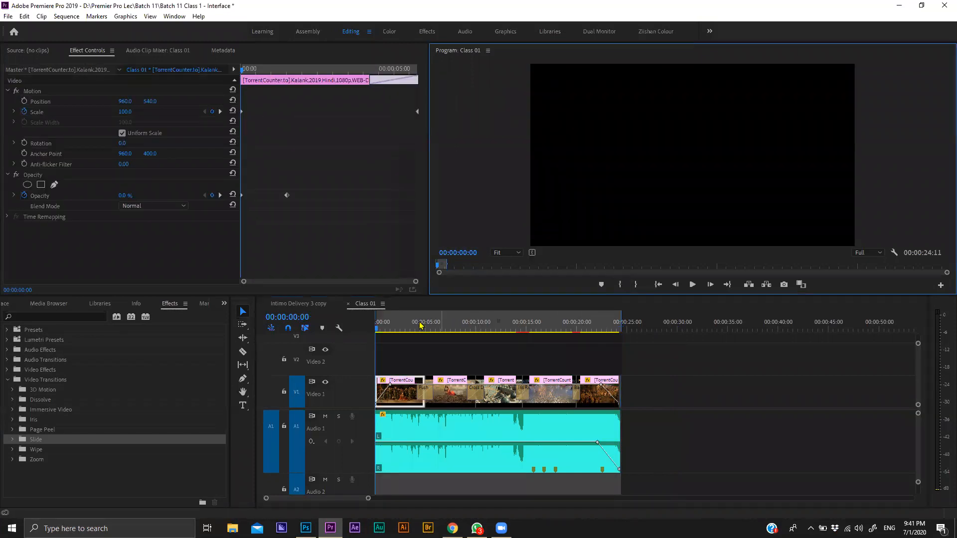
left_click(618, 335)
left_click_drag(676, 338, 385, 310)
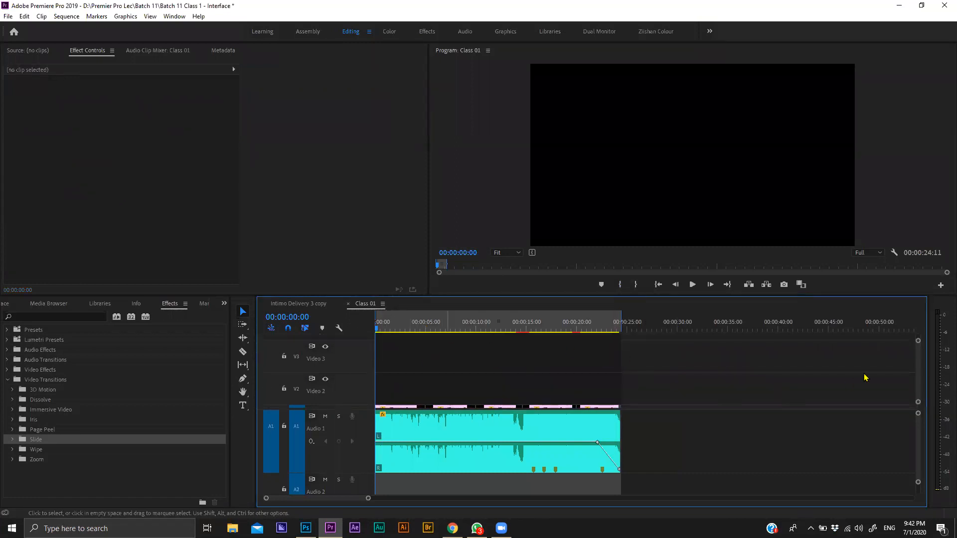
scroll(920, 364, "down", 2)
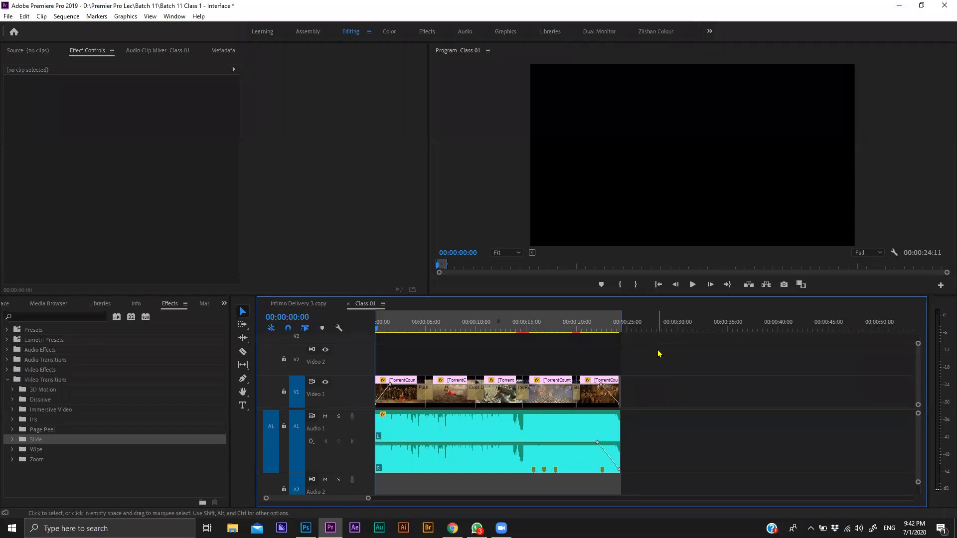
- Open the media export settings for the Class 01 sequence and set the format to H.264
left_click(8, 17)
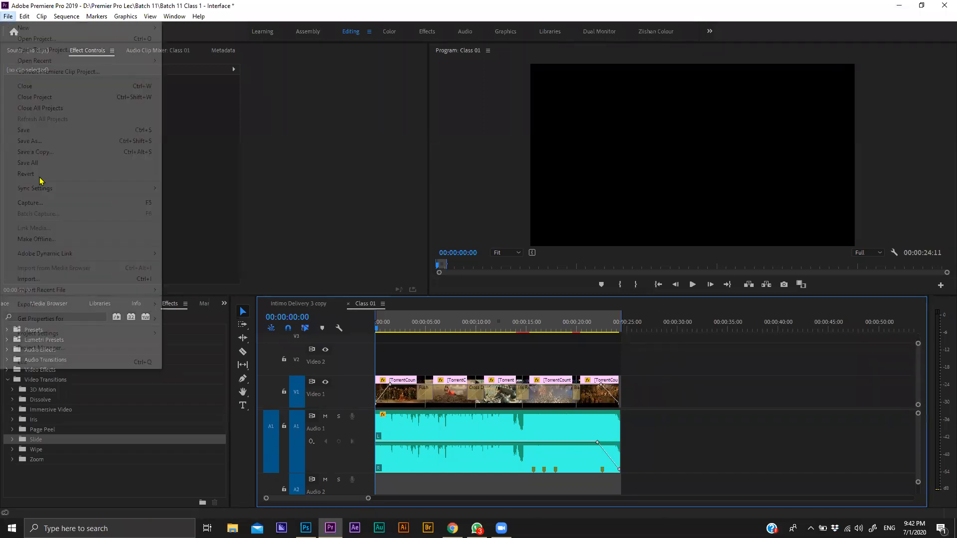
mouse_move(38, 305)
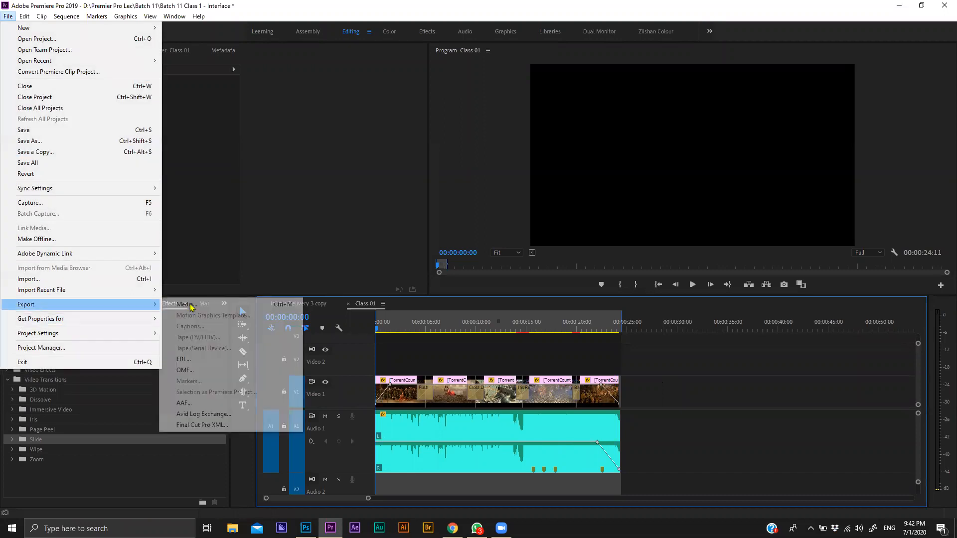
left_click(185, 304)
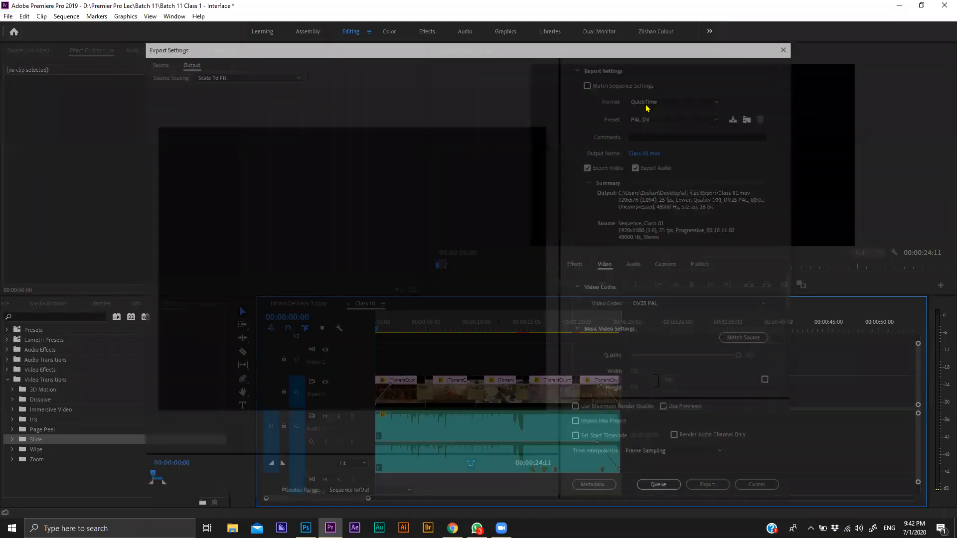
left_click(650, 101)
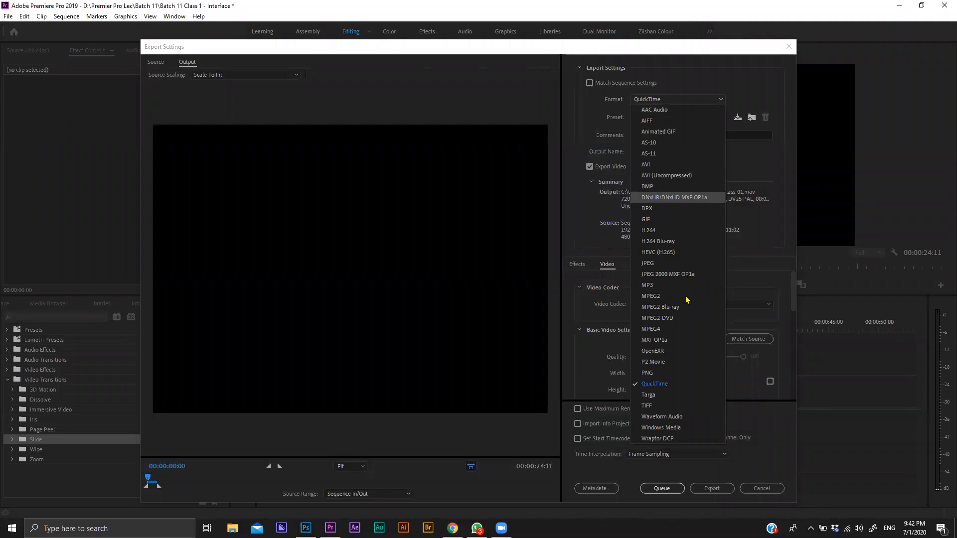
left_click(665, 231)
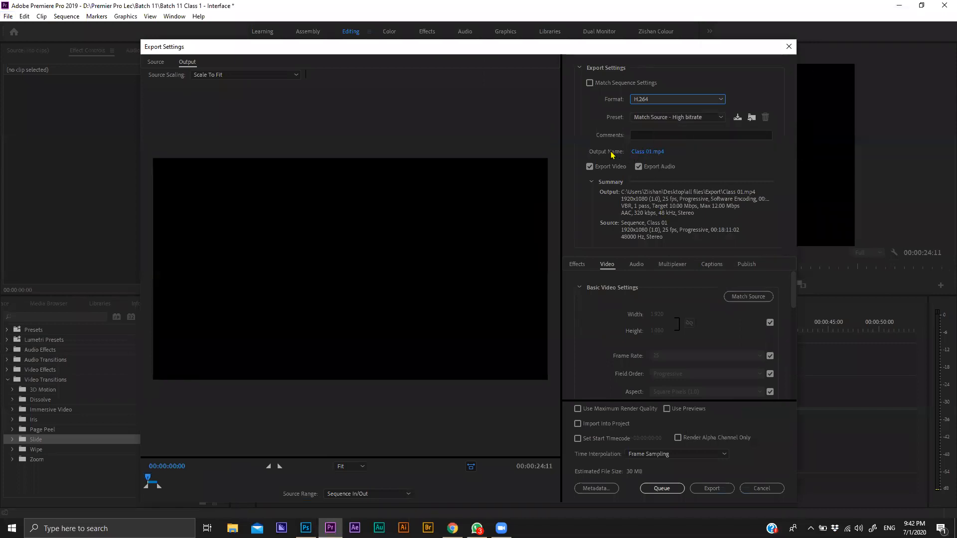
- Set the output file to Class 01.mp4 in D:\Premier Pro Lec\Batch 11 and export the video
left_click(642, 153)
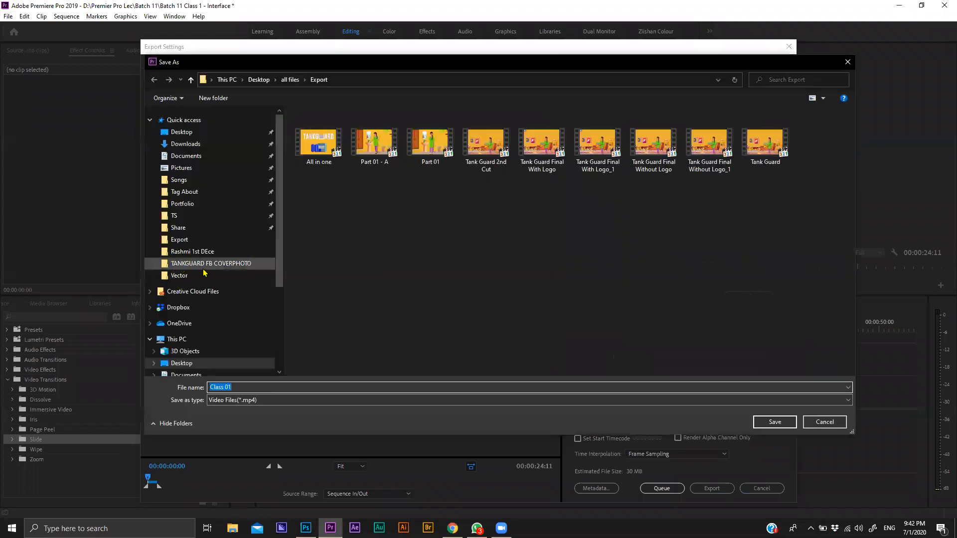
scroll(212, 290, "down", 4)
left_click(214, 320)
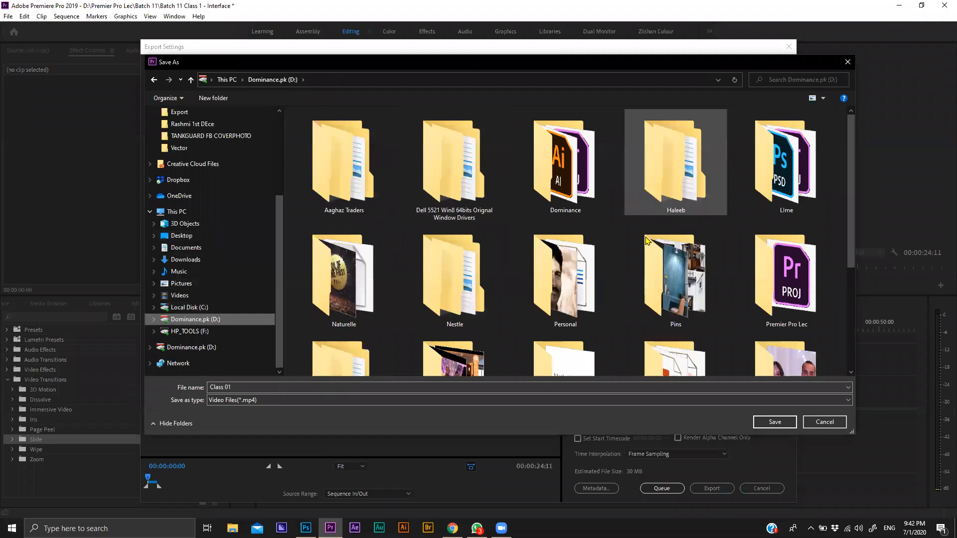
double_click(785, 274)
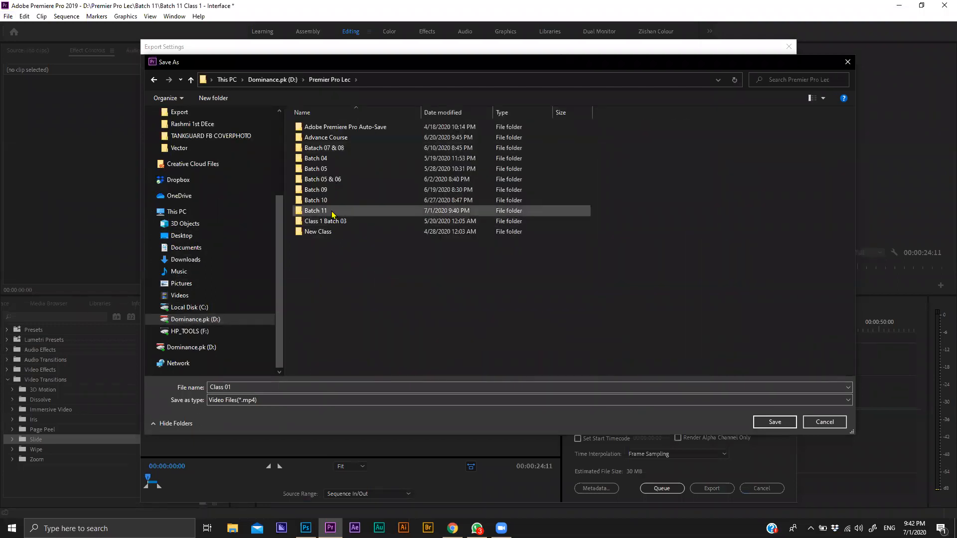
double_click(329, 211)
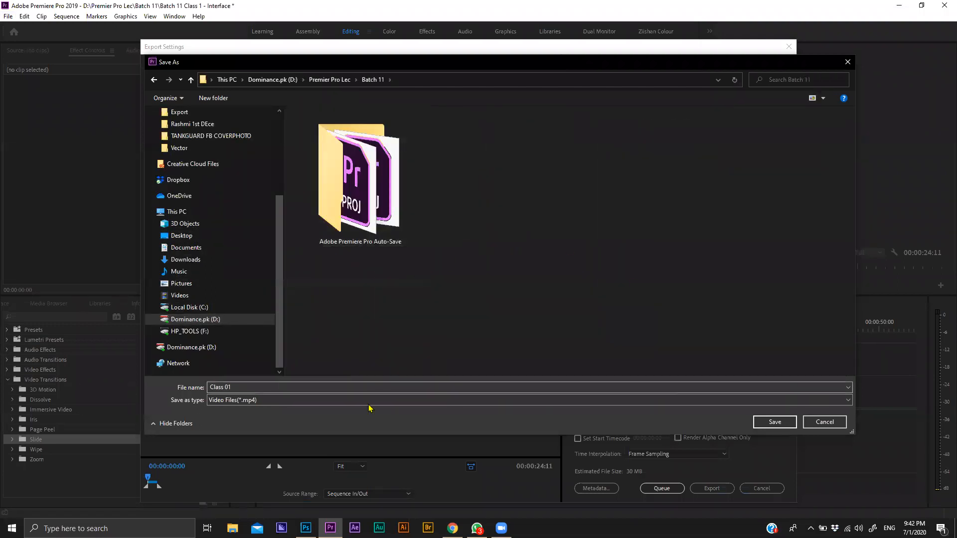
left_click(780, 420)
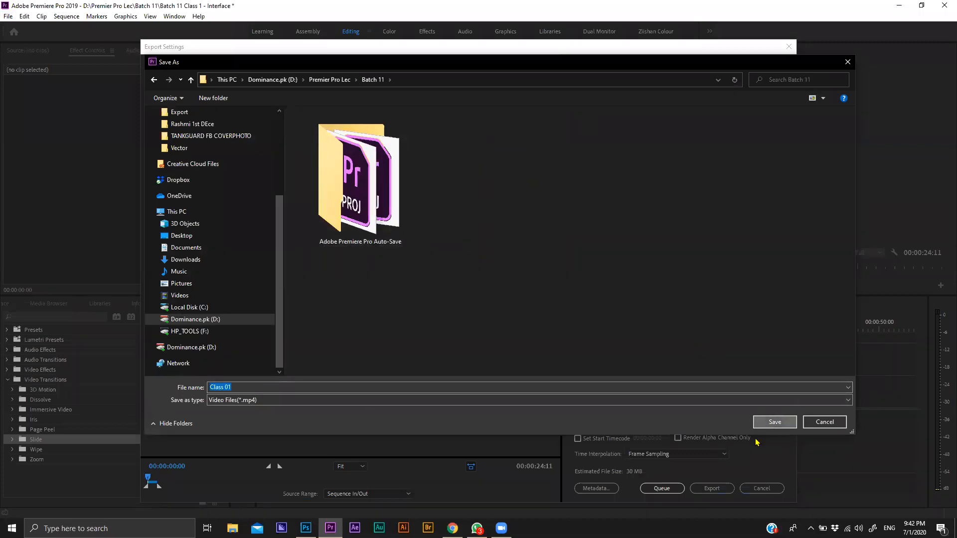
left_click(712, 489)
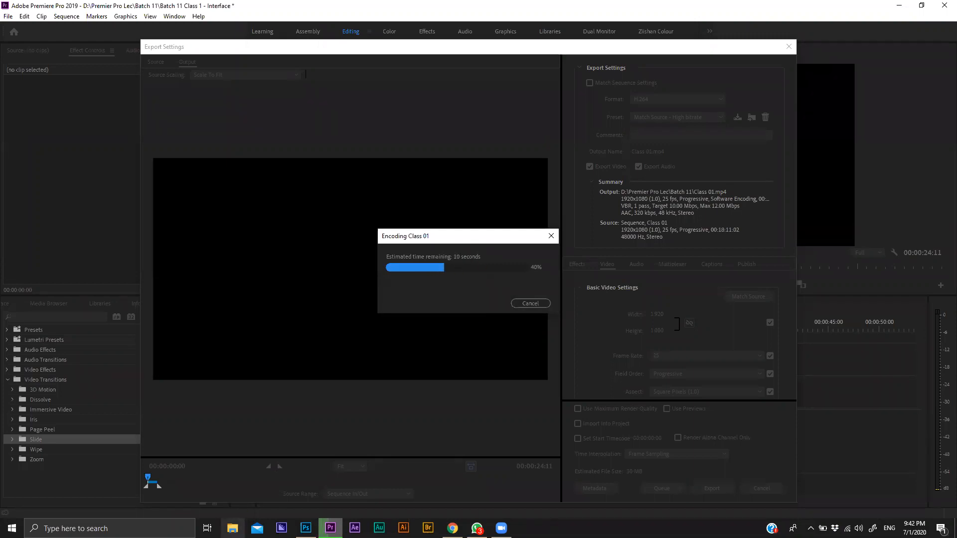
- Switch to File Explorer, open the Premier Pro Lec\Batch 11 folder on drive D and select the exported Class 01 video
key("super+e")
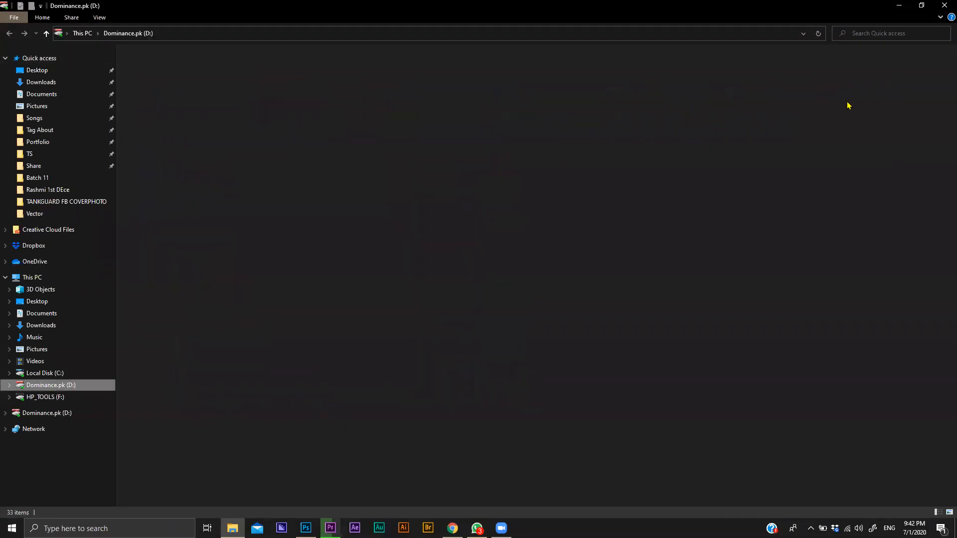
double_click(799, 85)
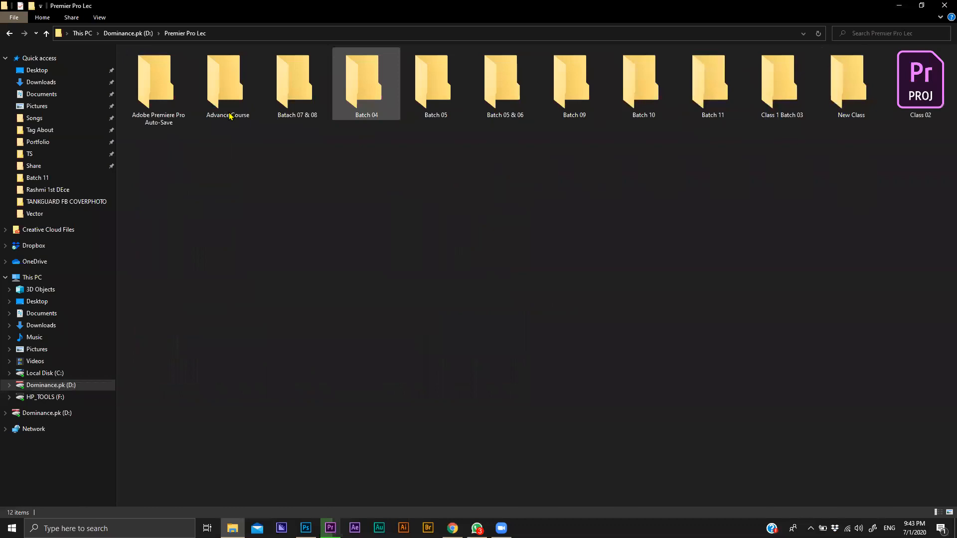
double_click(712, 82)
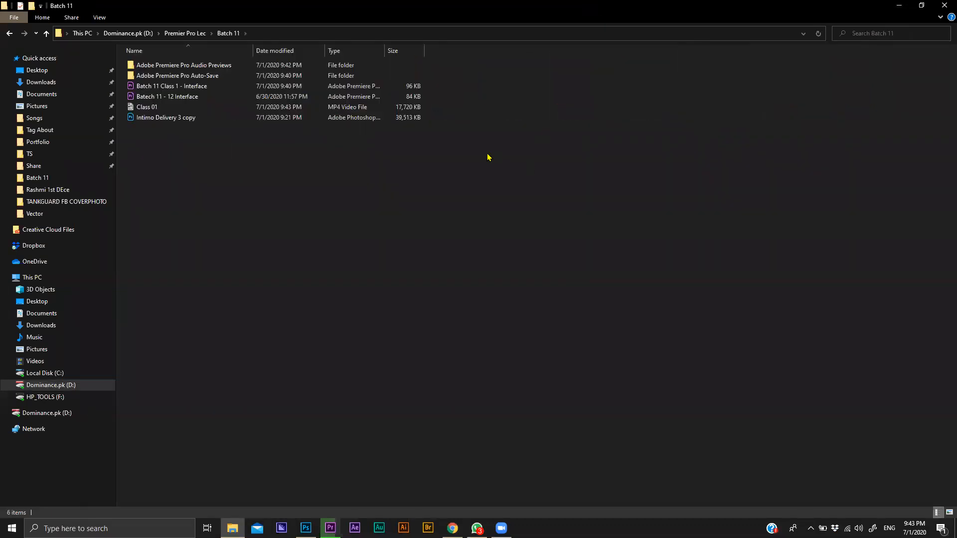
left_click_drag(538, 6, 551, 52)
left_click(489, 154)
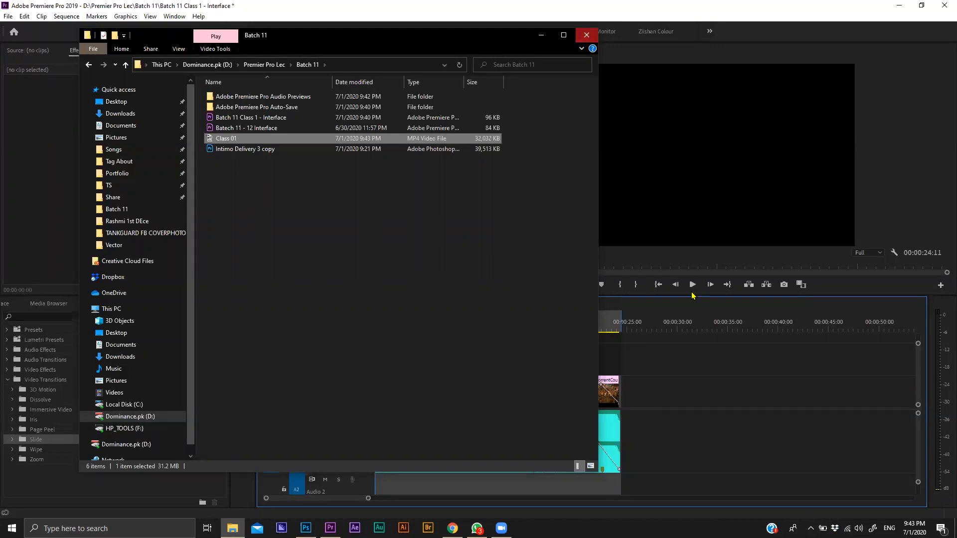
- Close the Batch 11 folder window and quit Premiere Pro, saving the changes to the project
left_click(589, 37)
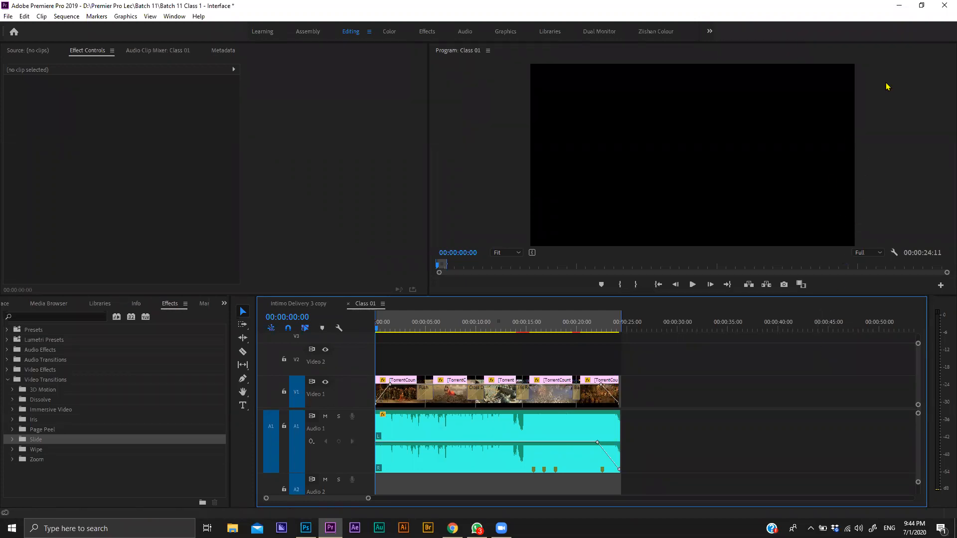
left_click(945, 5)
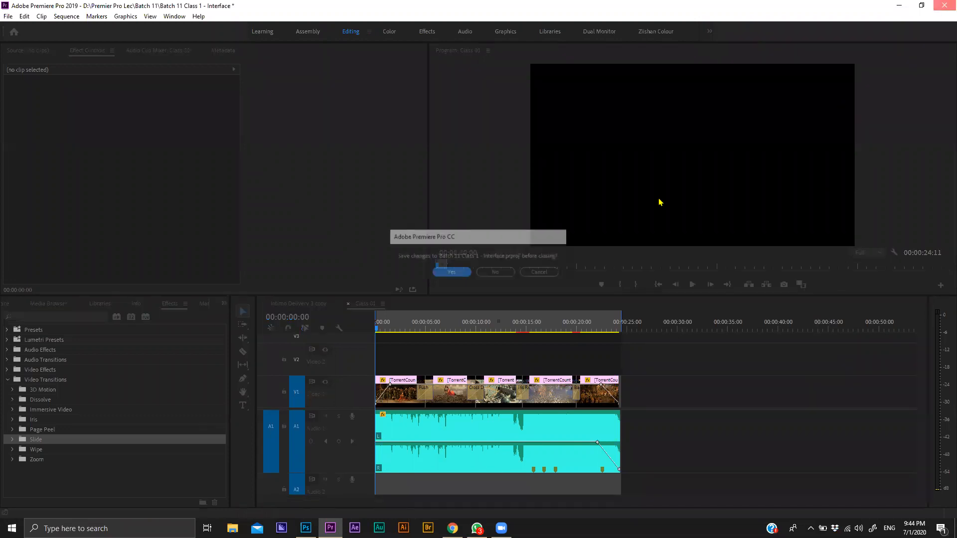
left_click(451, 272)
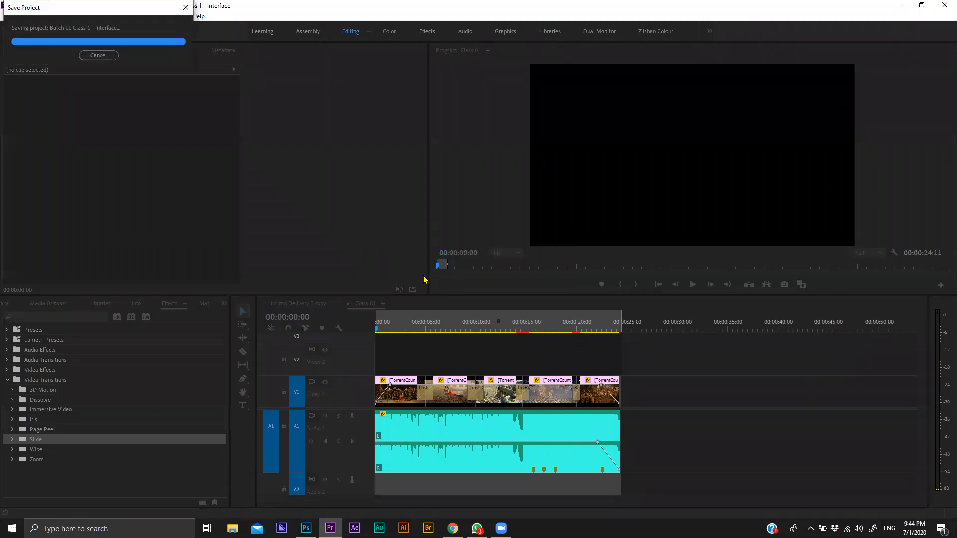